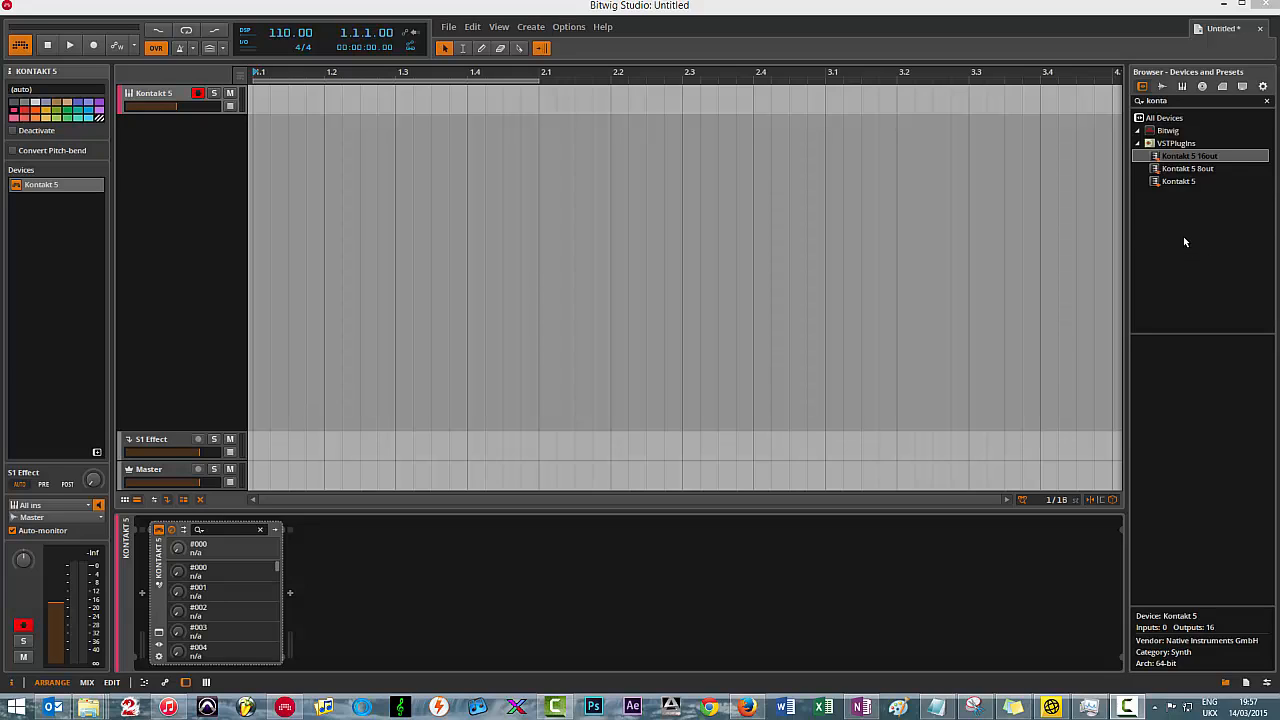
- Compare the output details of the Kontakt 5, Kontakt 5 16out and Kontakt 5 8out devices in the browser
left_click(1198, 170)
left_click(1194, 182)
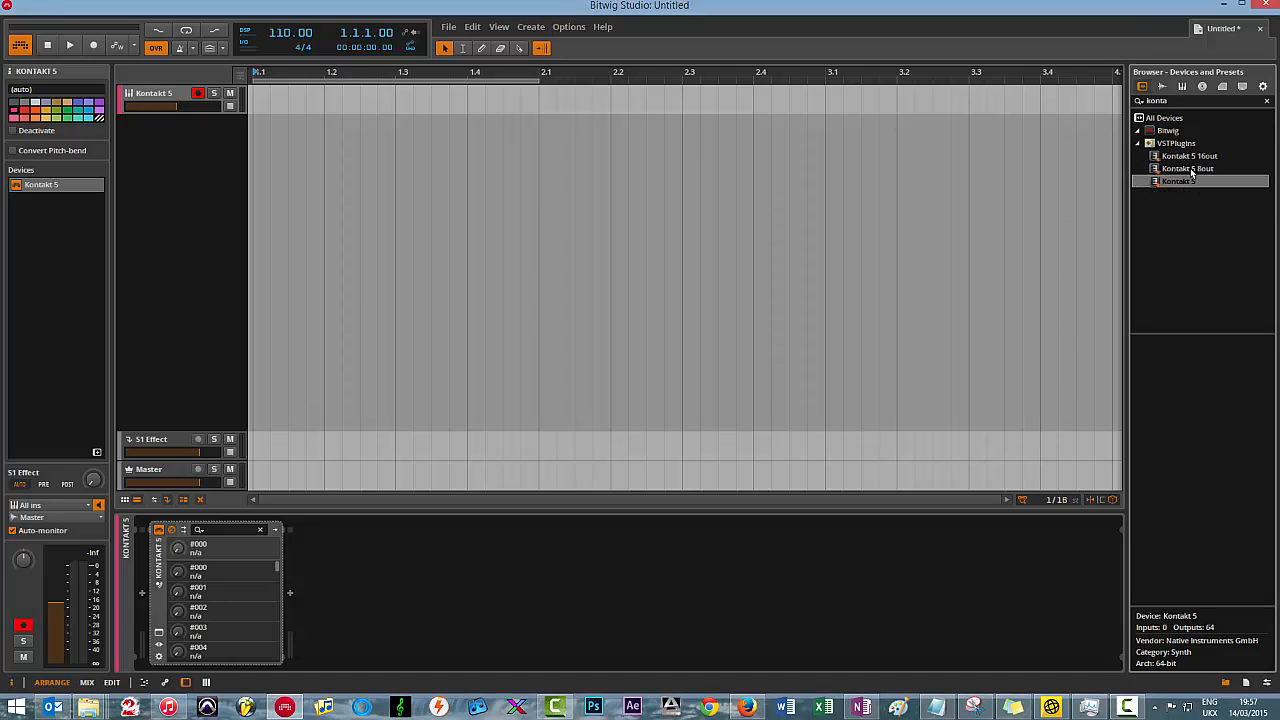
left_click(1191, 157)
left_click(1191, 168)
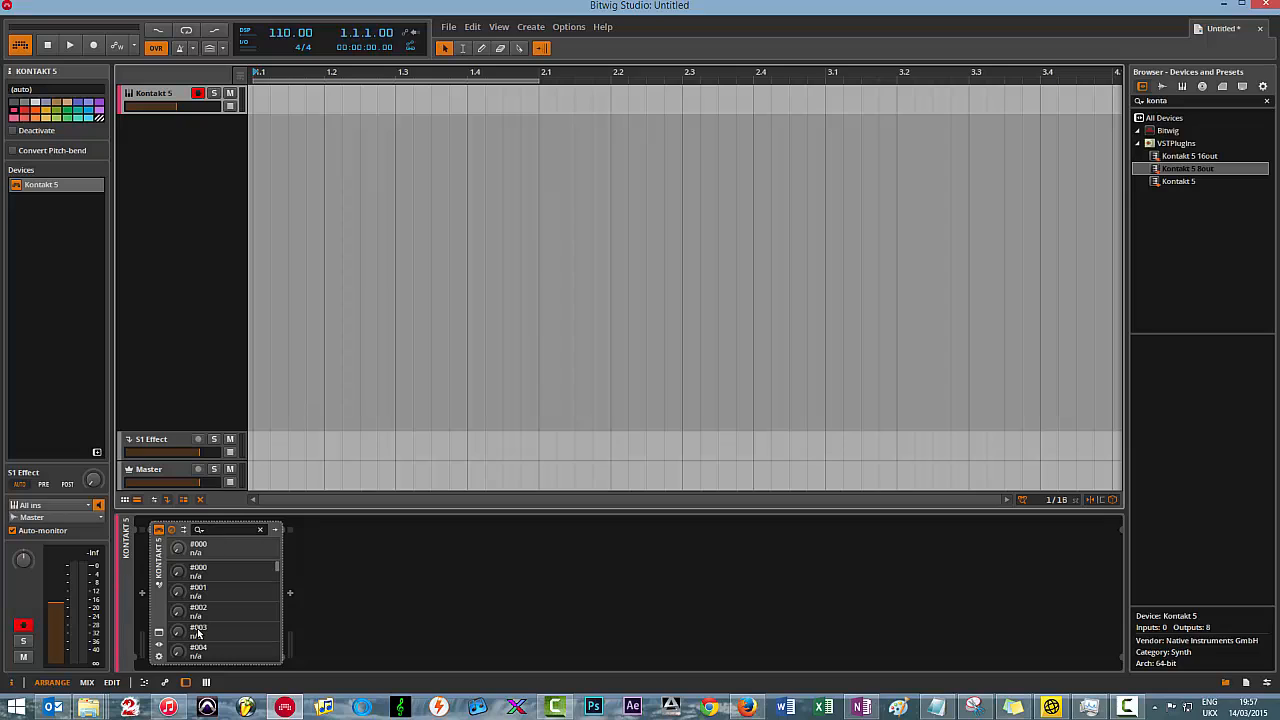
- Show the Kontakt 5 device's multiple-output chains and add all the missing chains
left_click(185, 531)
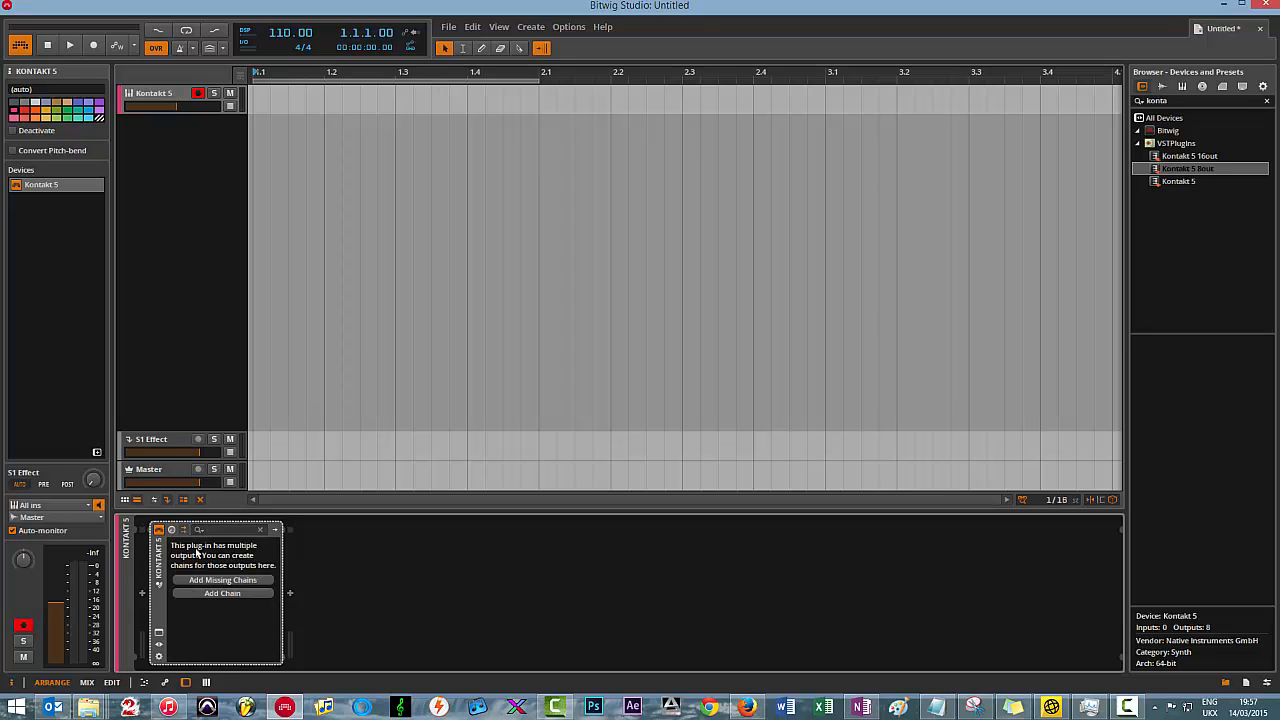
left_click(243, 582)
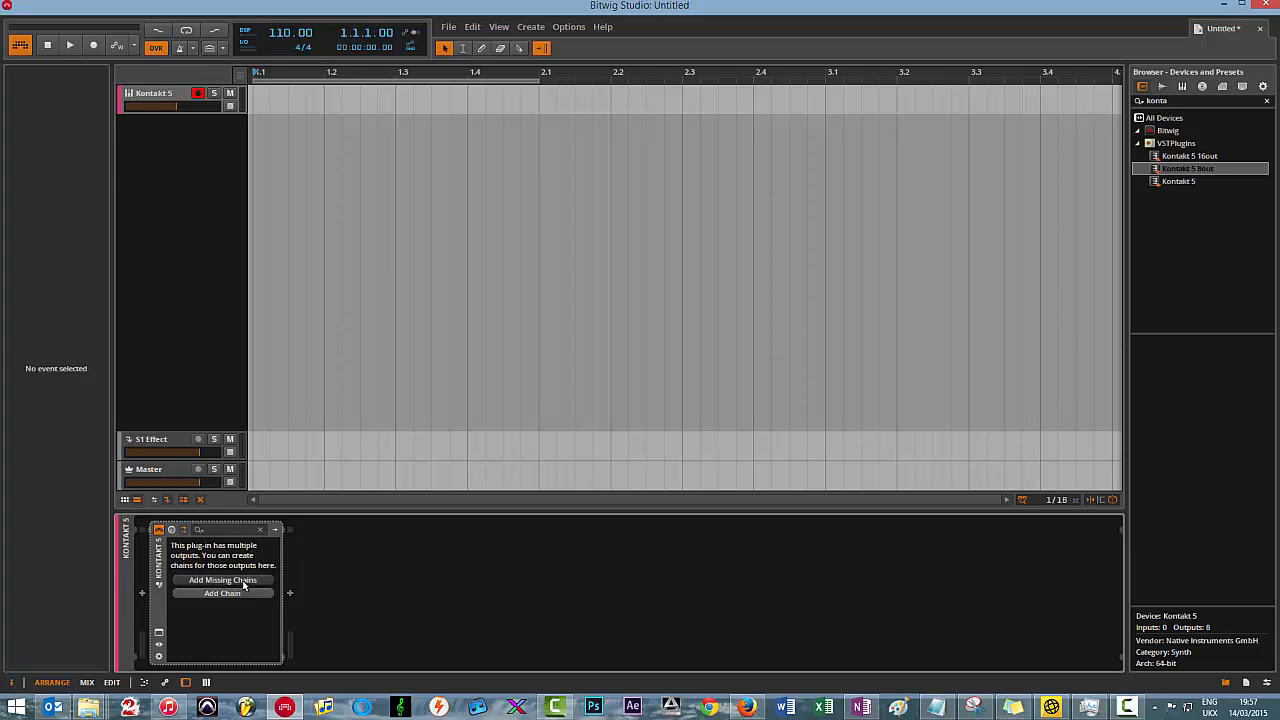
- Examine the Kontakt 5 track's expanded output channels in the mixer, collapse them, and return to the arrangement view
left_click(170, 100)
left_click(87, 682)
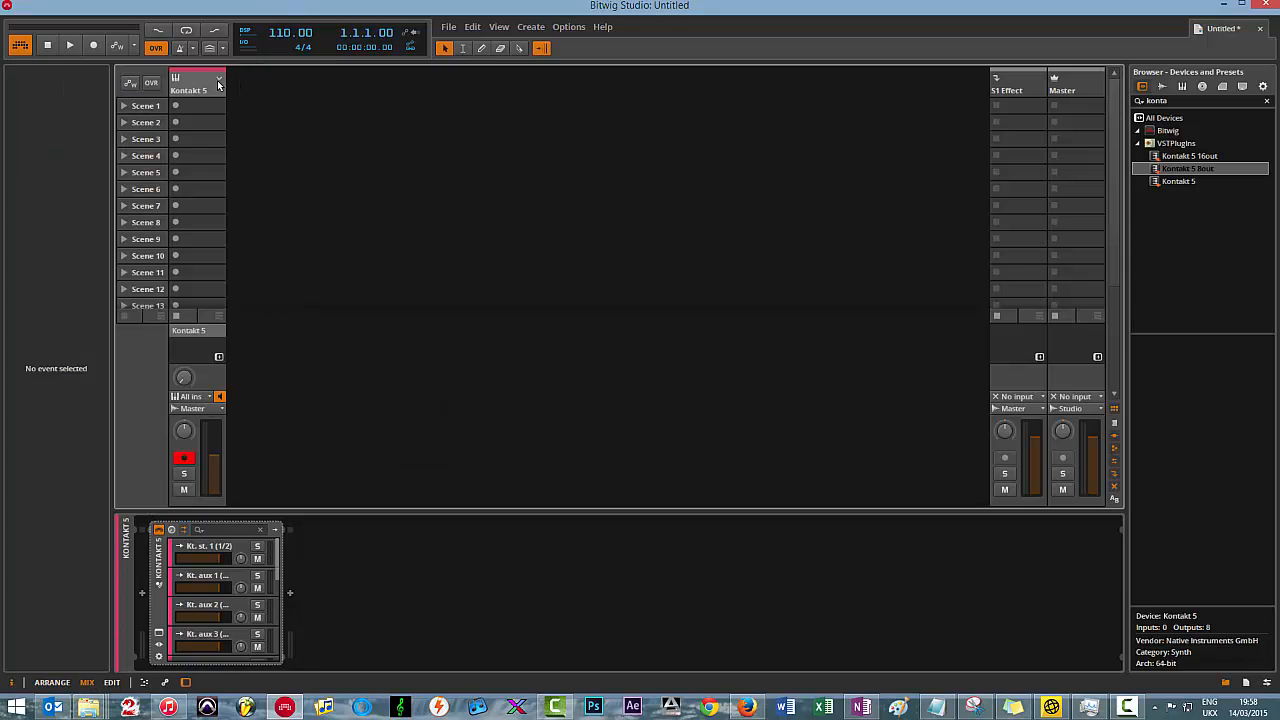
left_click(219, 79)
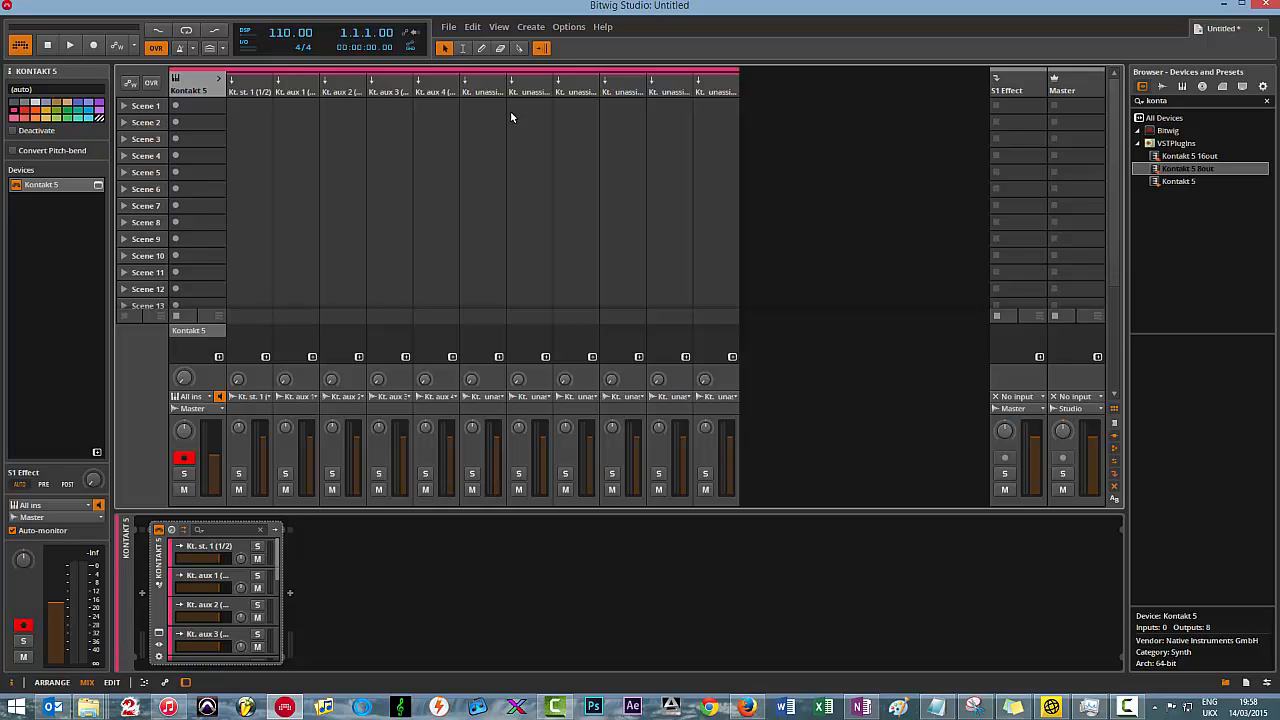
left_click(219, 79)
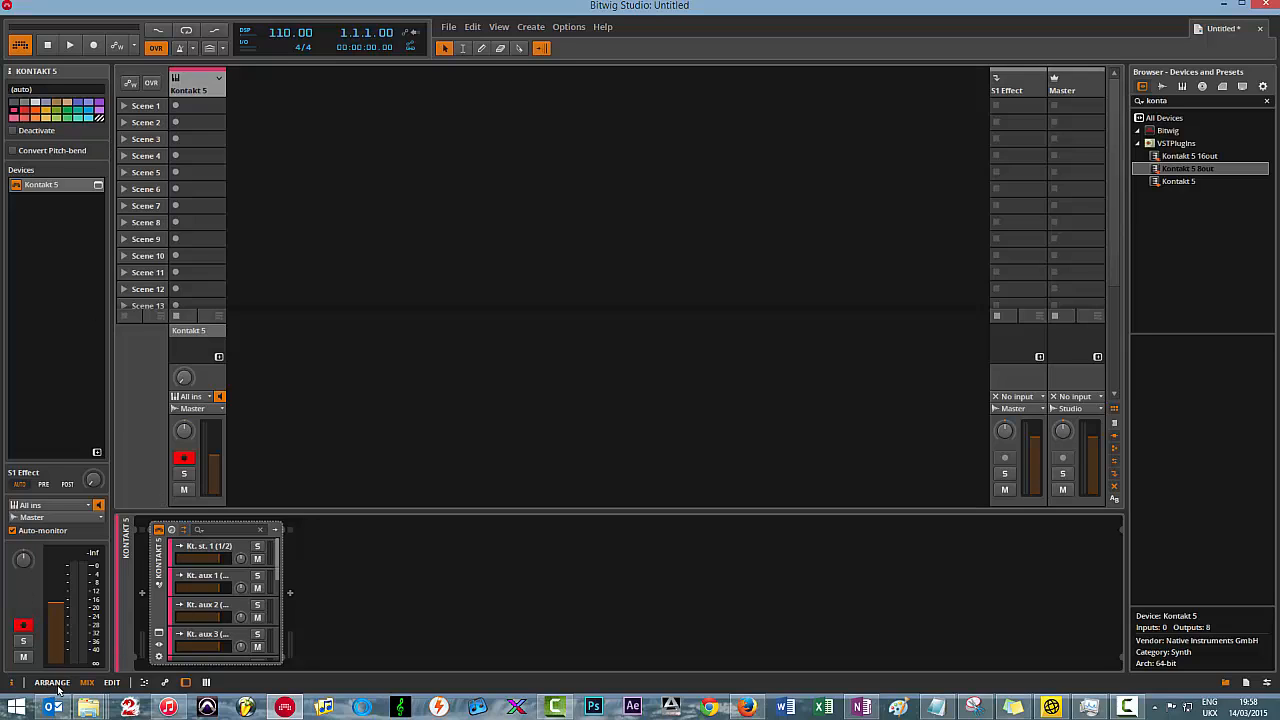
left_click(51, 684)
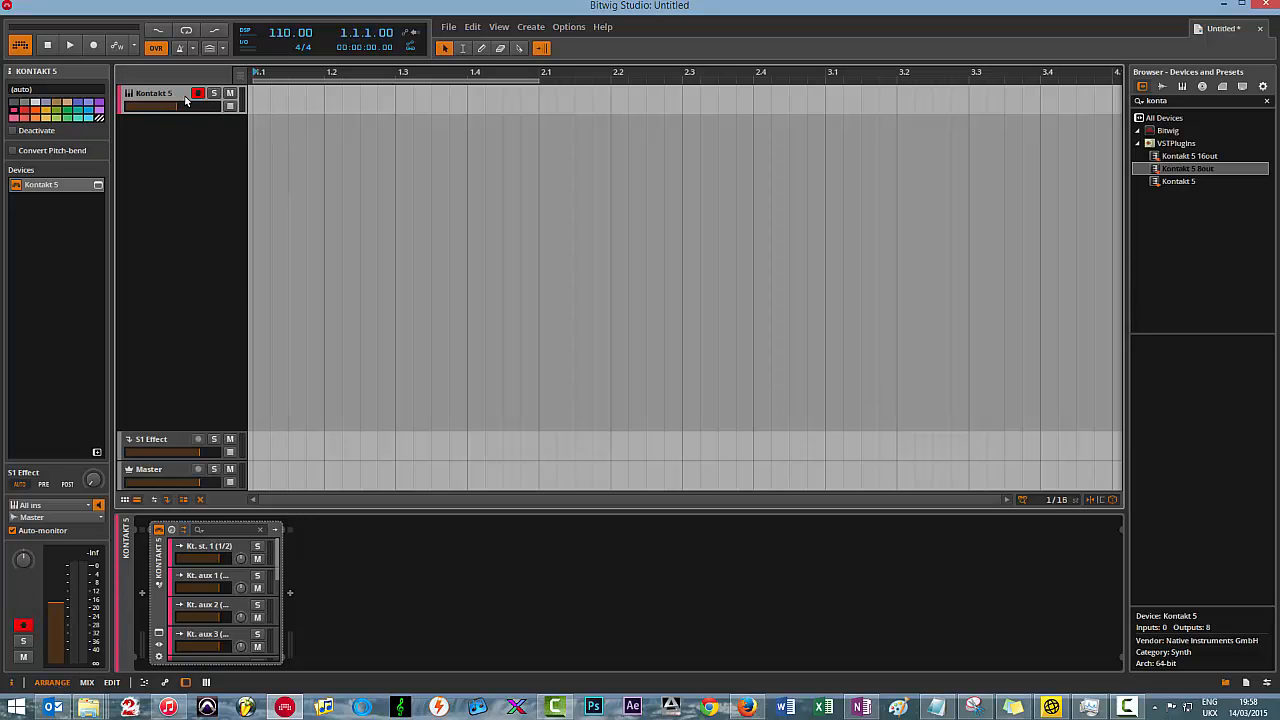
- Open the Kontakt 5 plugin window and add three two-channel outputs, st.2, st.3 and st.4, to its output section
left_click(98, 185)
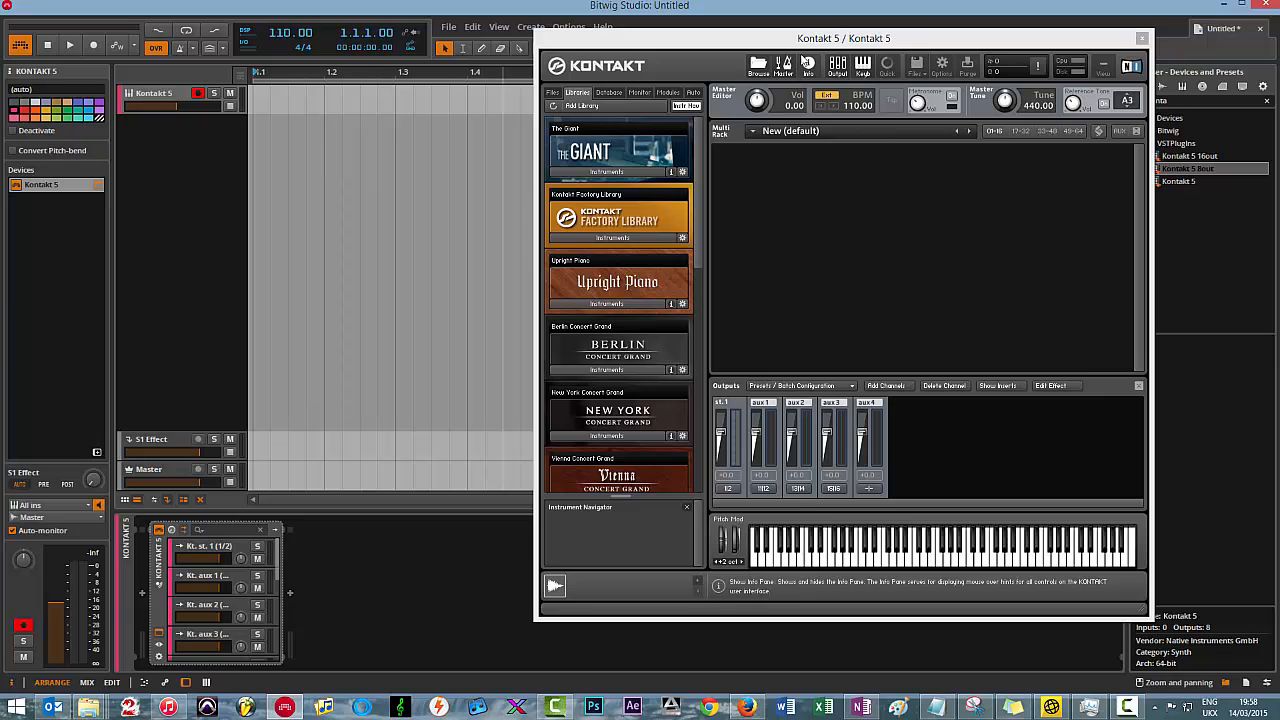
left_click(866, 391)
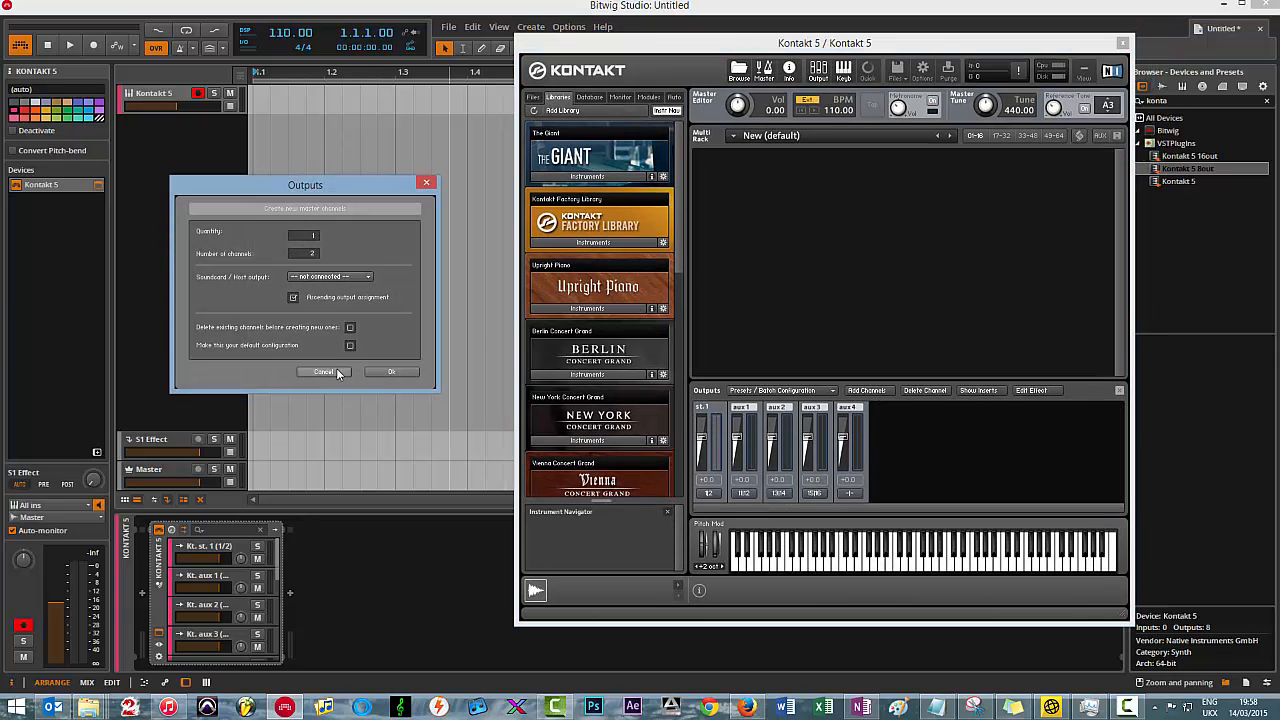
left_click(395, 372)
left_click(866, 391)
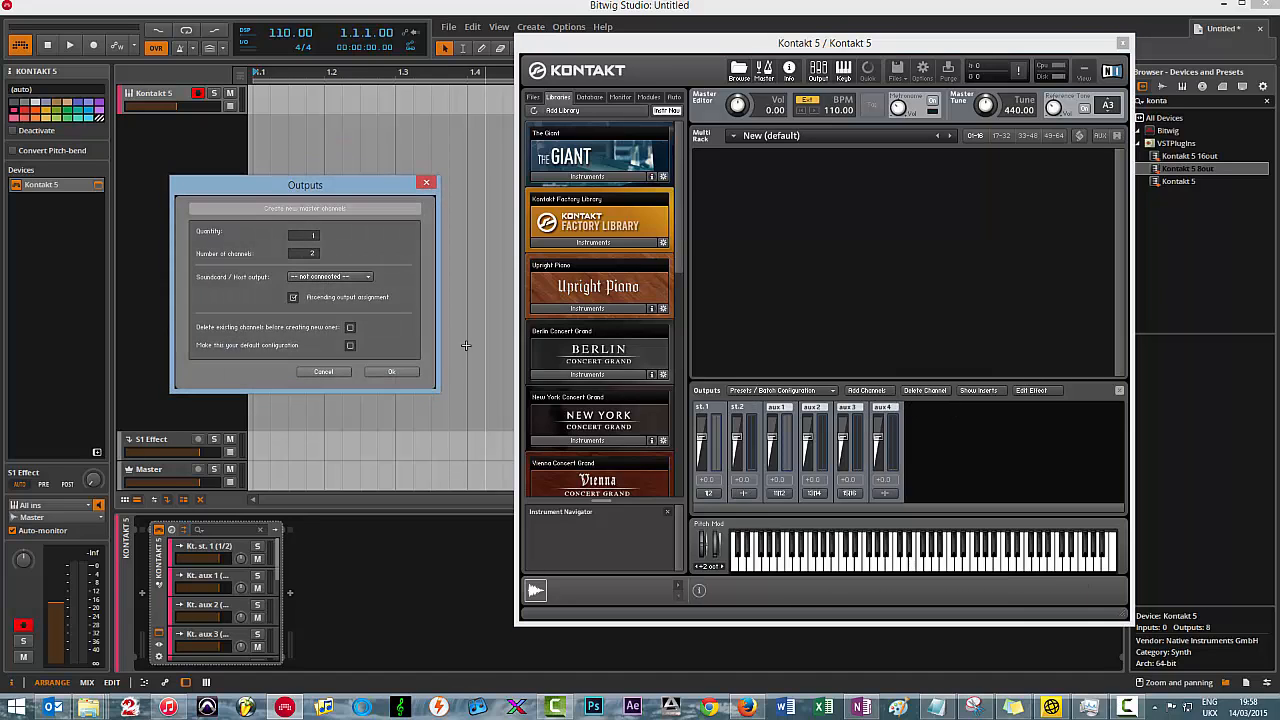
left_click(409, 374)
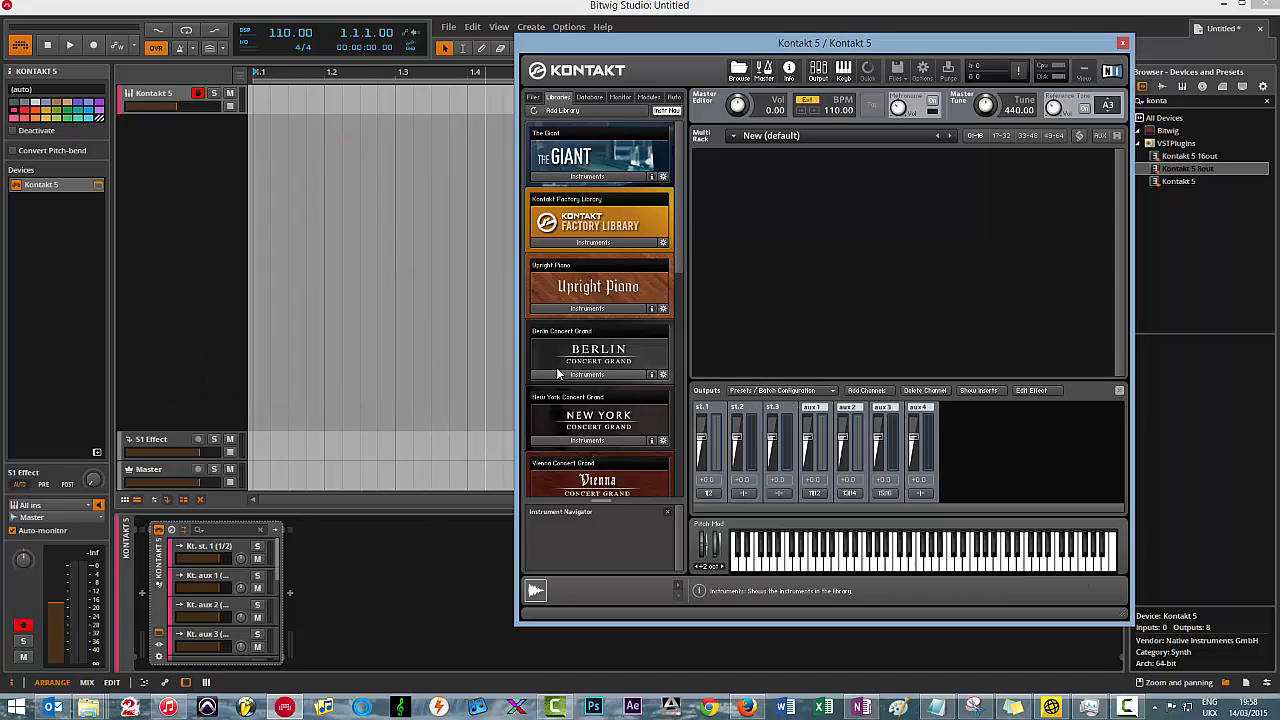
left_click(866, 391)
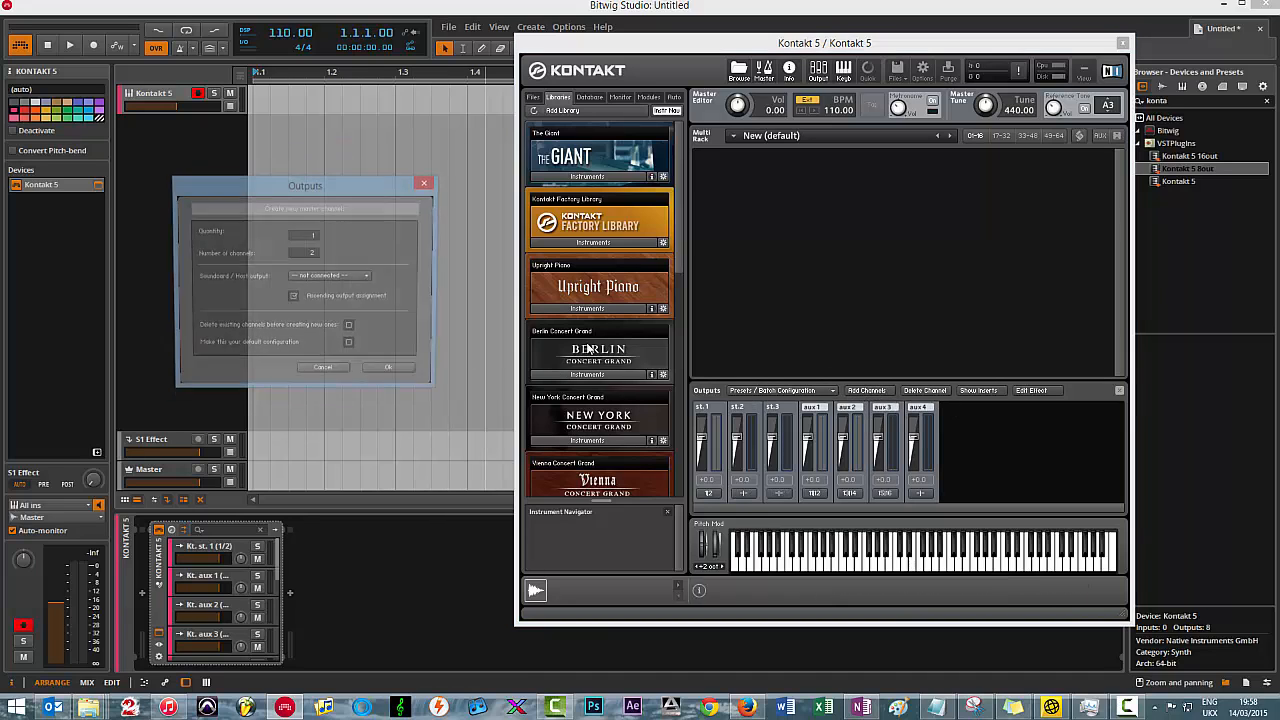
left_click(387, 367)
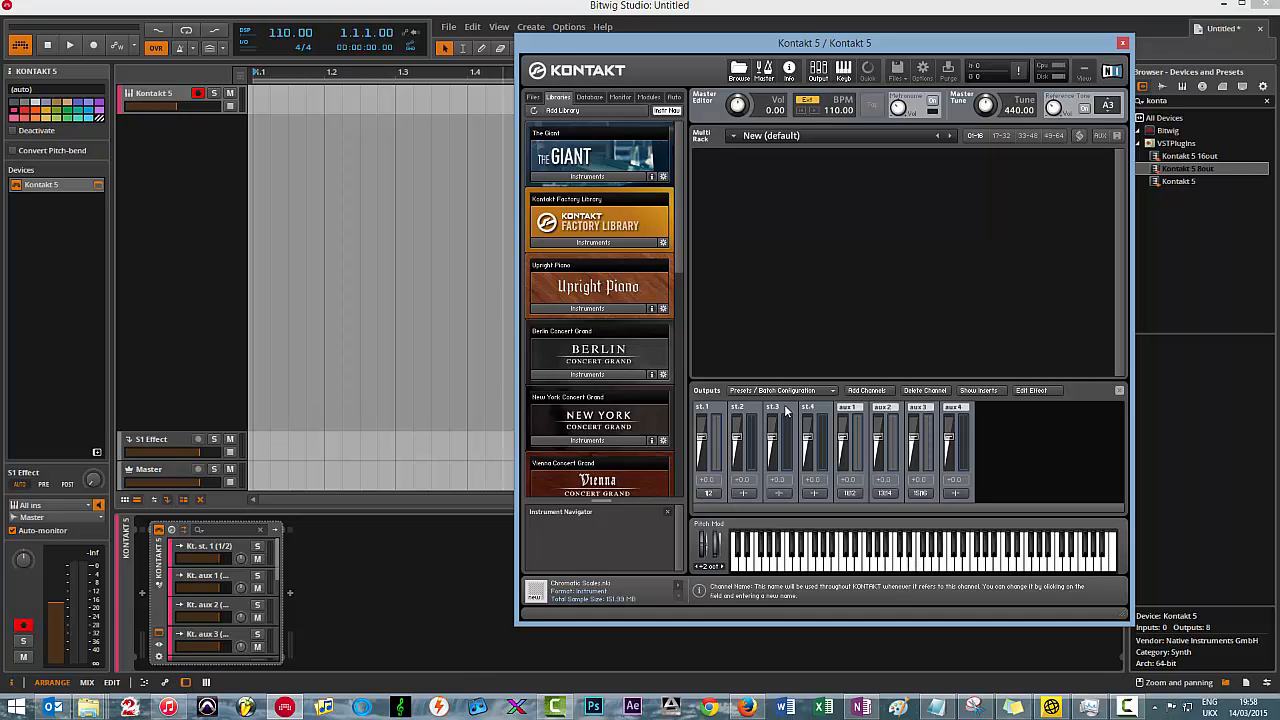
- Route the st.2 output's two channels to Kt. aux 1 [1] and Kt. aux 1 [2]
left_click(744, 494)
left_click(267, 252)
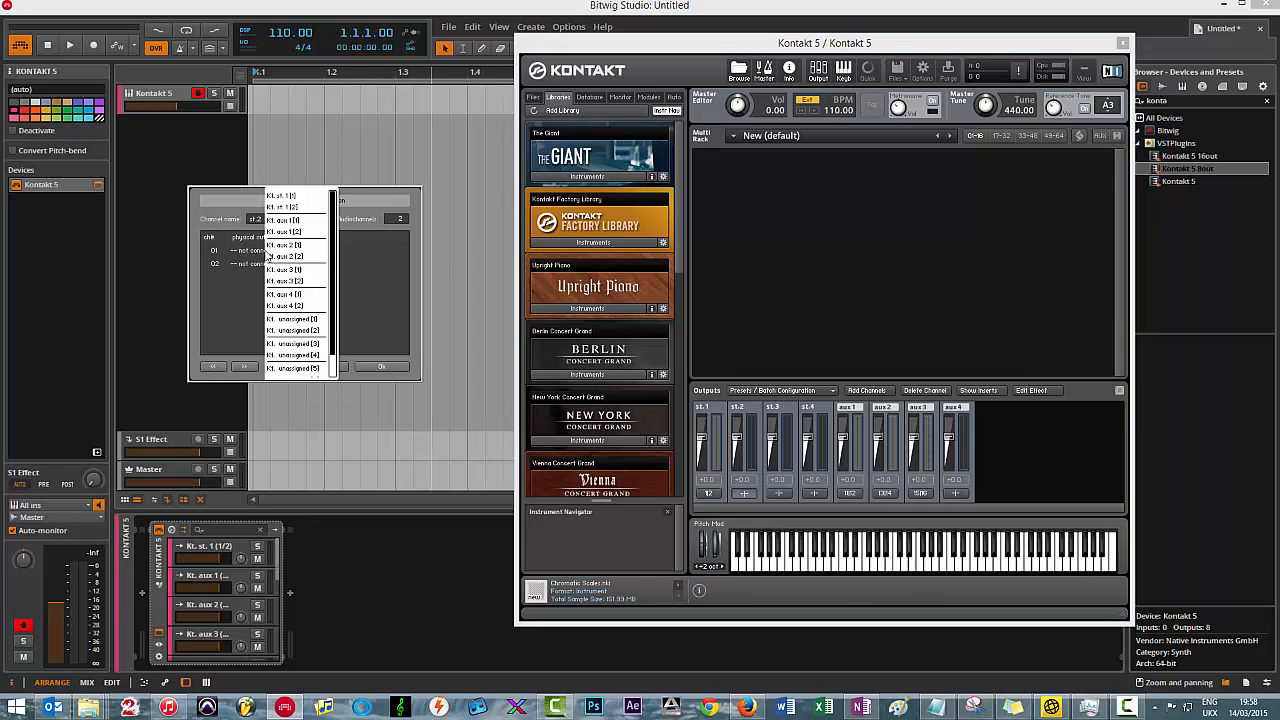
left_click(284, 220)
left_click(268, 251)
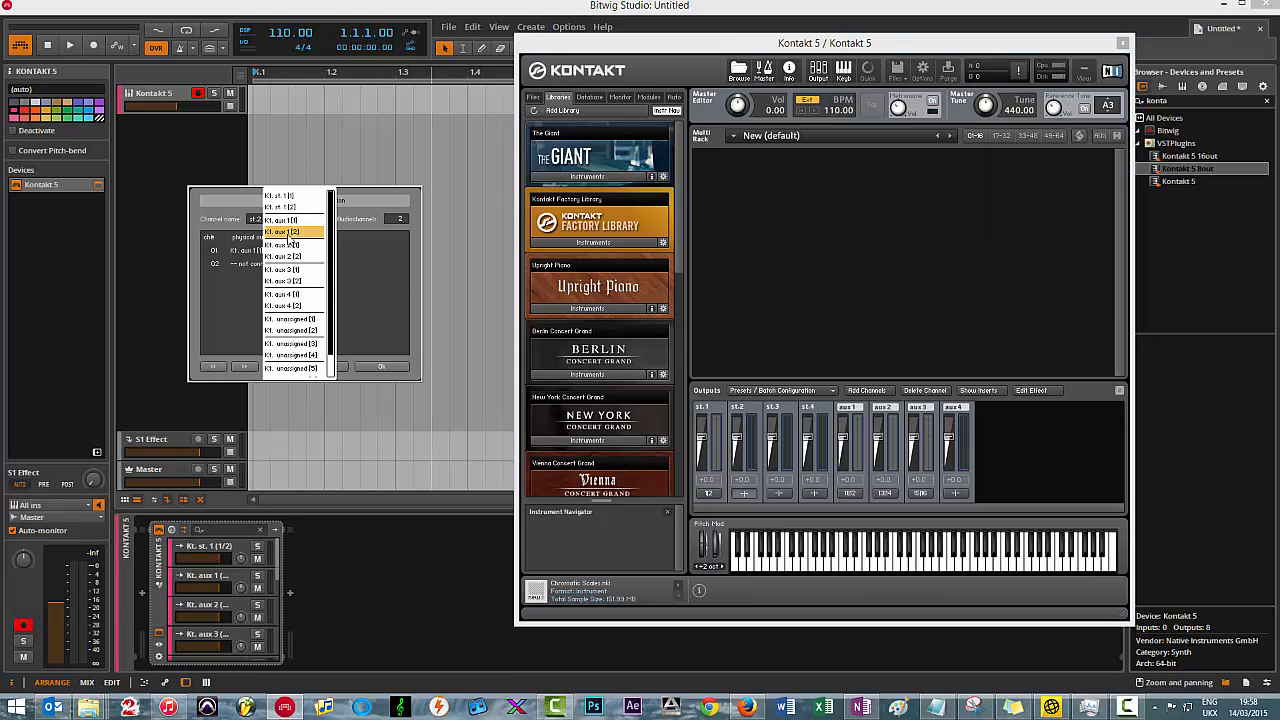
left_click(288, 232)
left_click(382, 366)
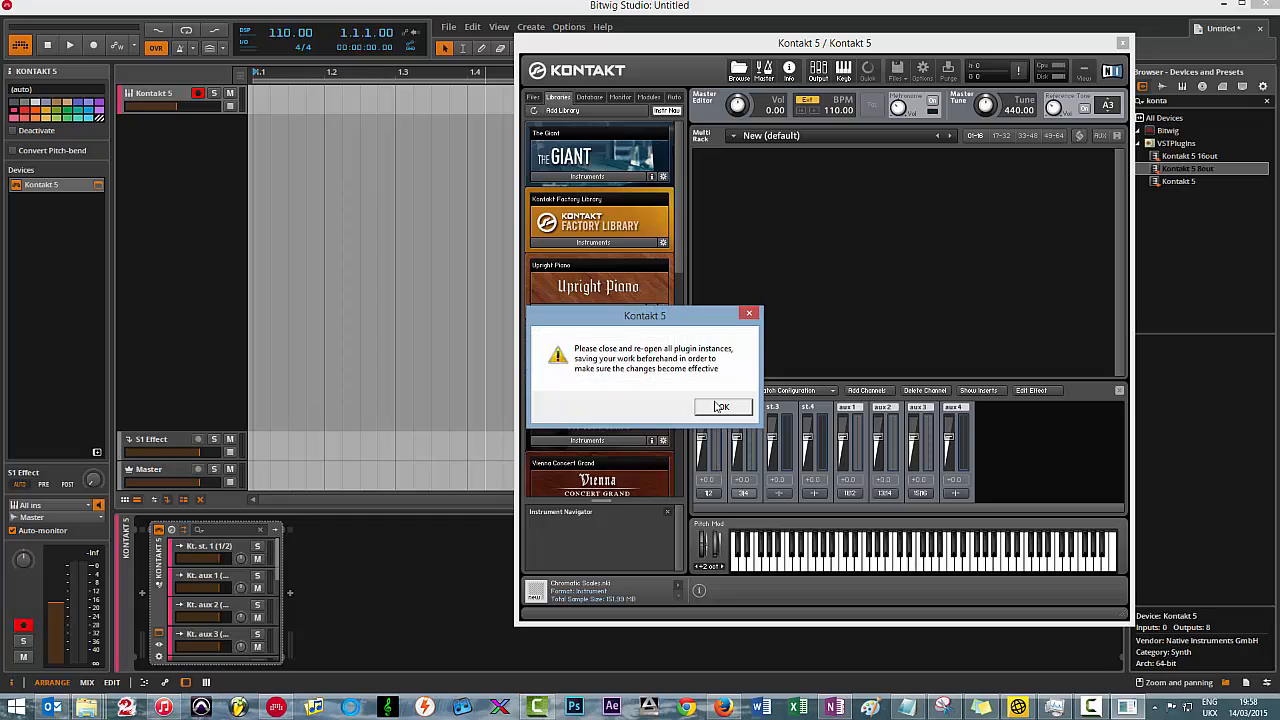
left_click(720, 407)
- Route the st.3 output's two channels to Kt. aux 2 [1] and Kt. aux 2 [2]
left_click(778, 493)
left_click(305, 251)
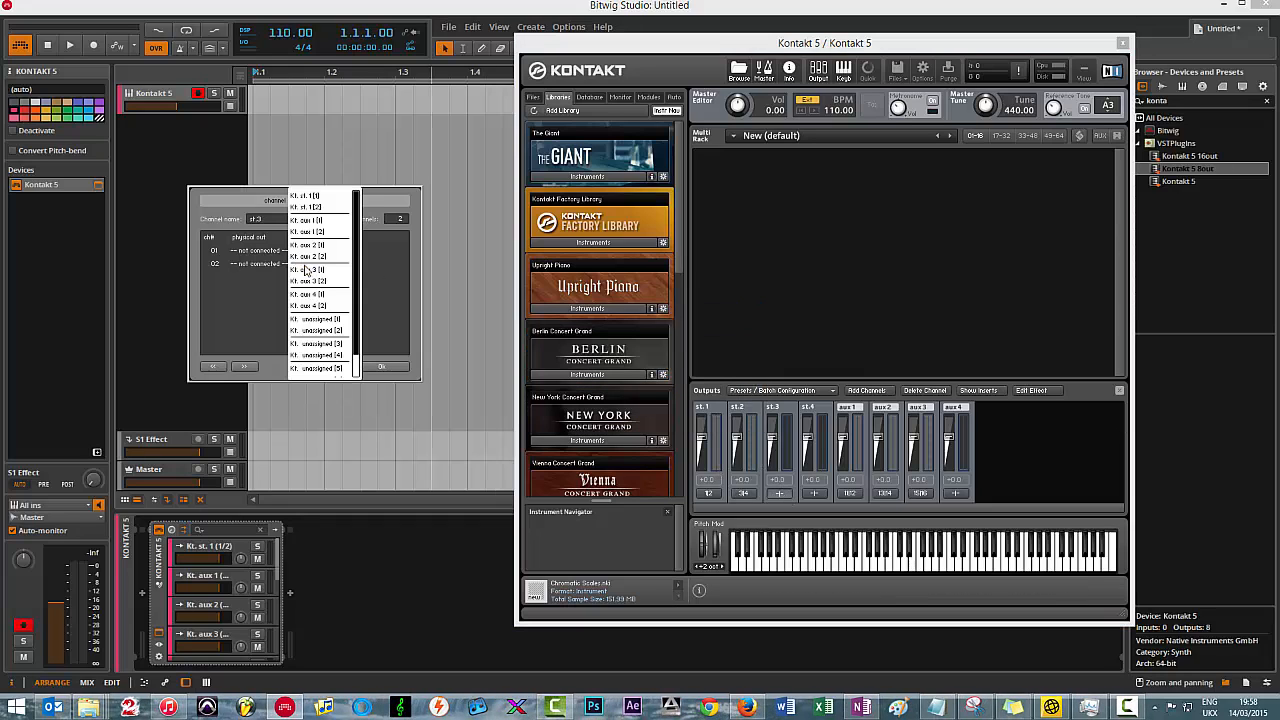
left_click(306, 244)
left_click(258, 263)
left_click(285, 256)
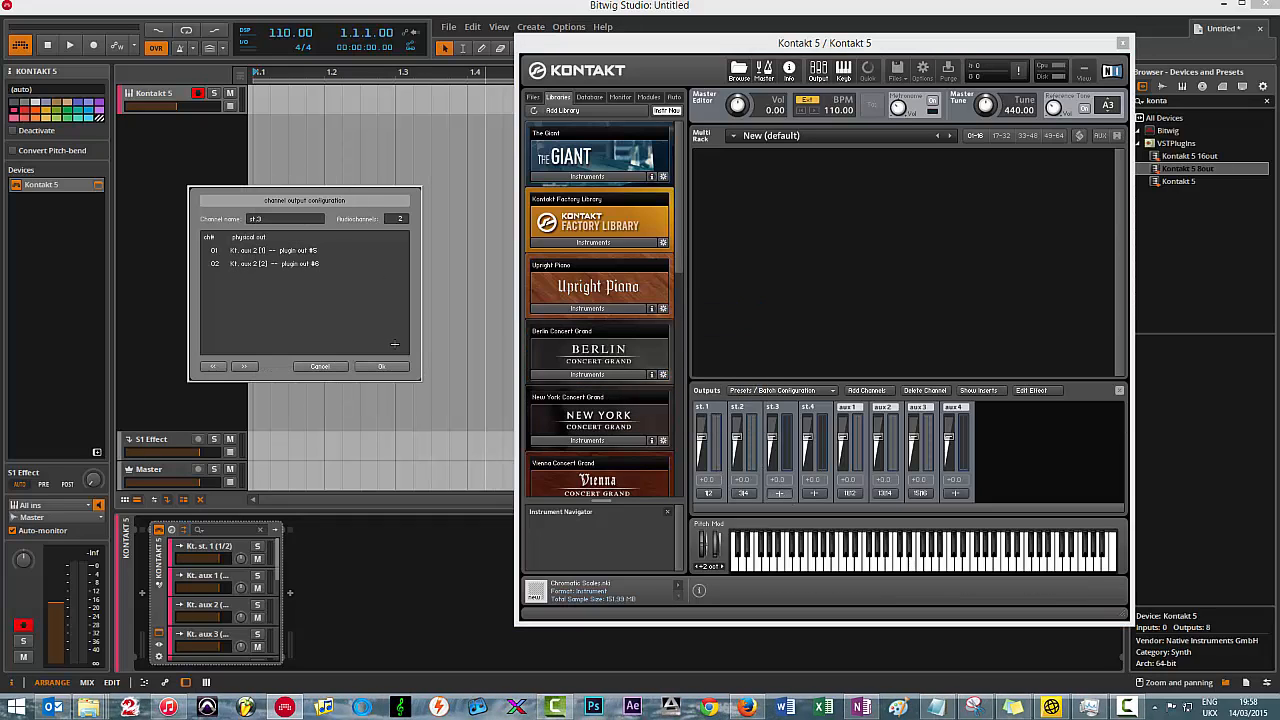
left_click(378, 366)
- Route the st.4 output's two channels to Kt. aux 3 [1] and Kt. aux 3 [2]
left_click(815, 493)
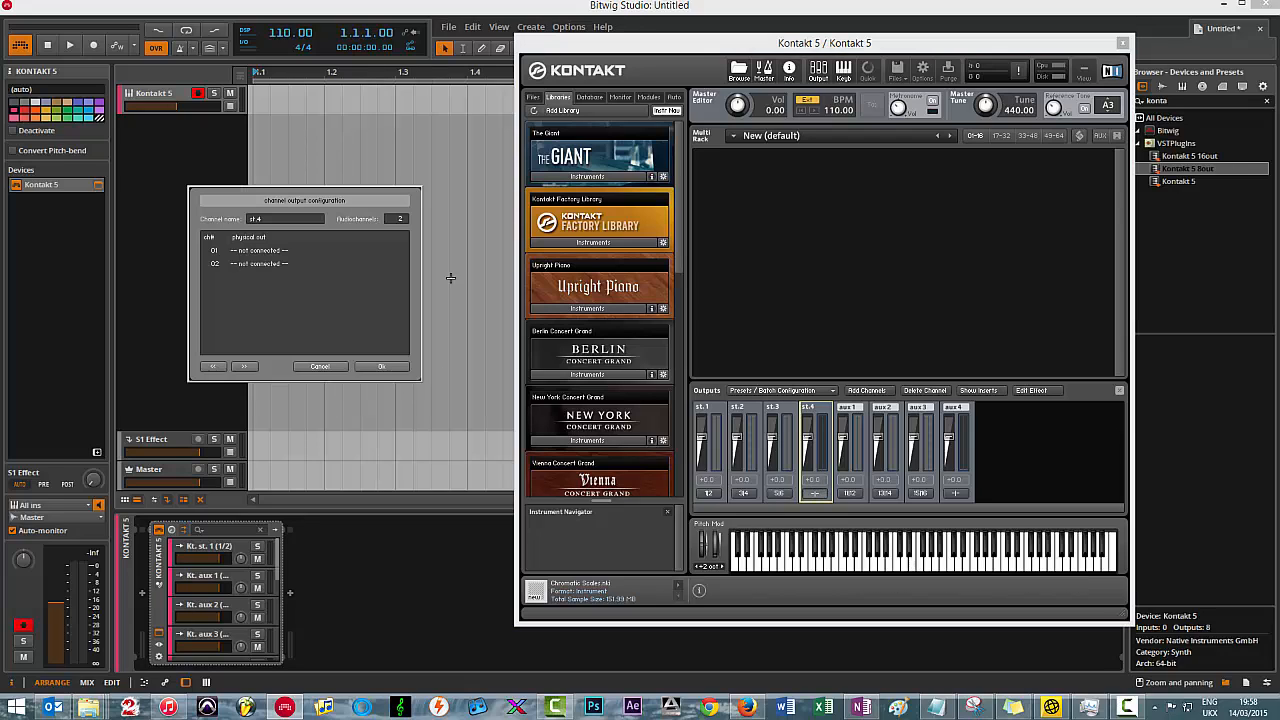
left_click(257, 251)
left_click(260, 263)
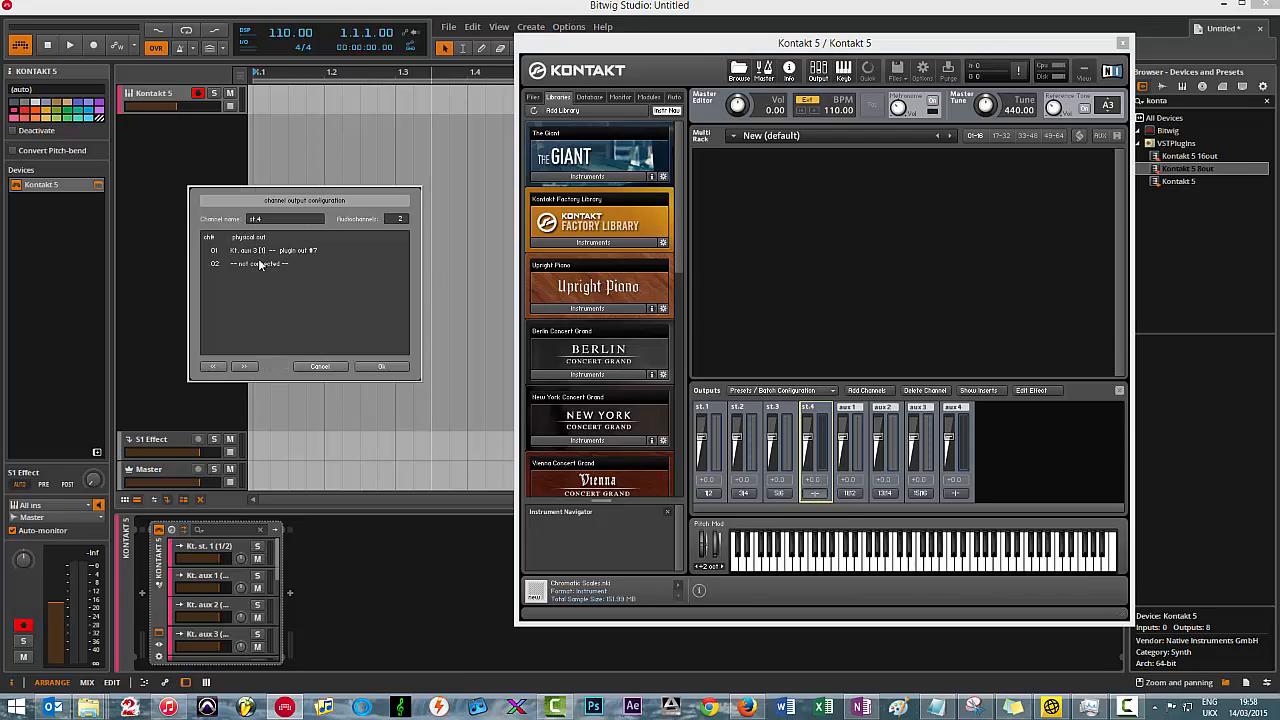
left_click(258, 263)
left_click(300, 291)
left_click(386, 366)
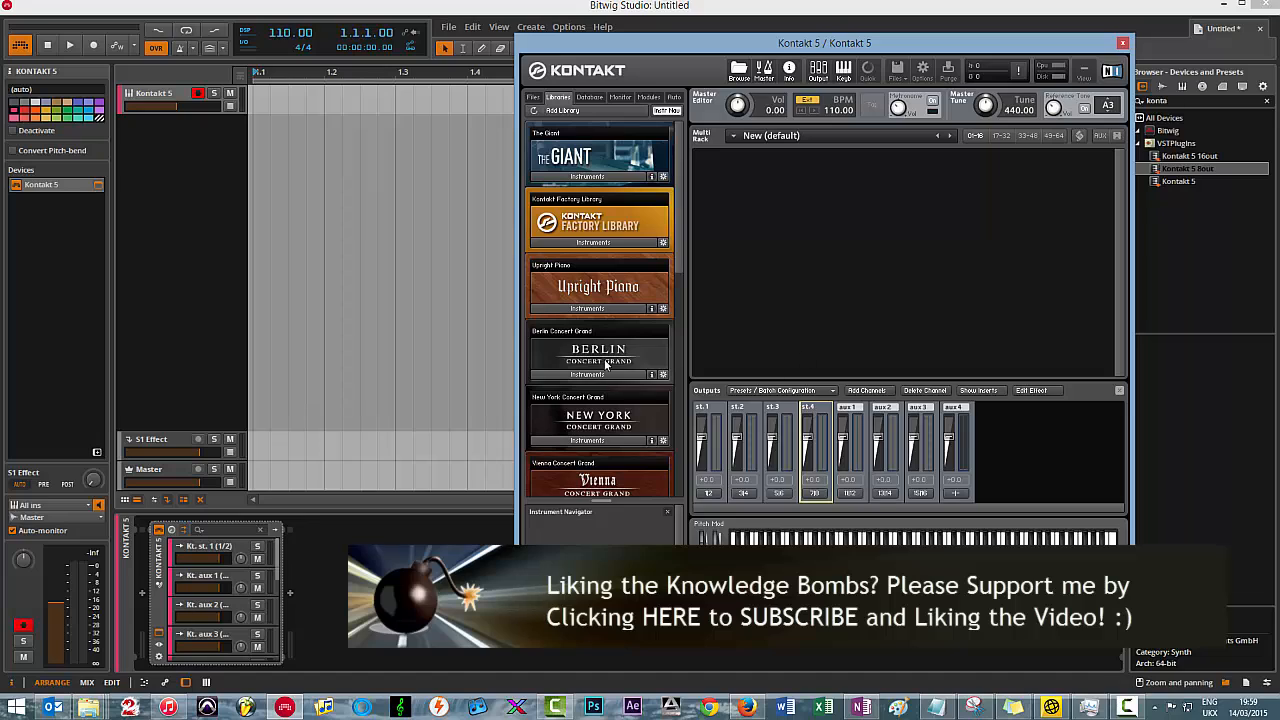
- Review the output section's preset and batch functions, and close the Kontakt window
left_click(788, 393)
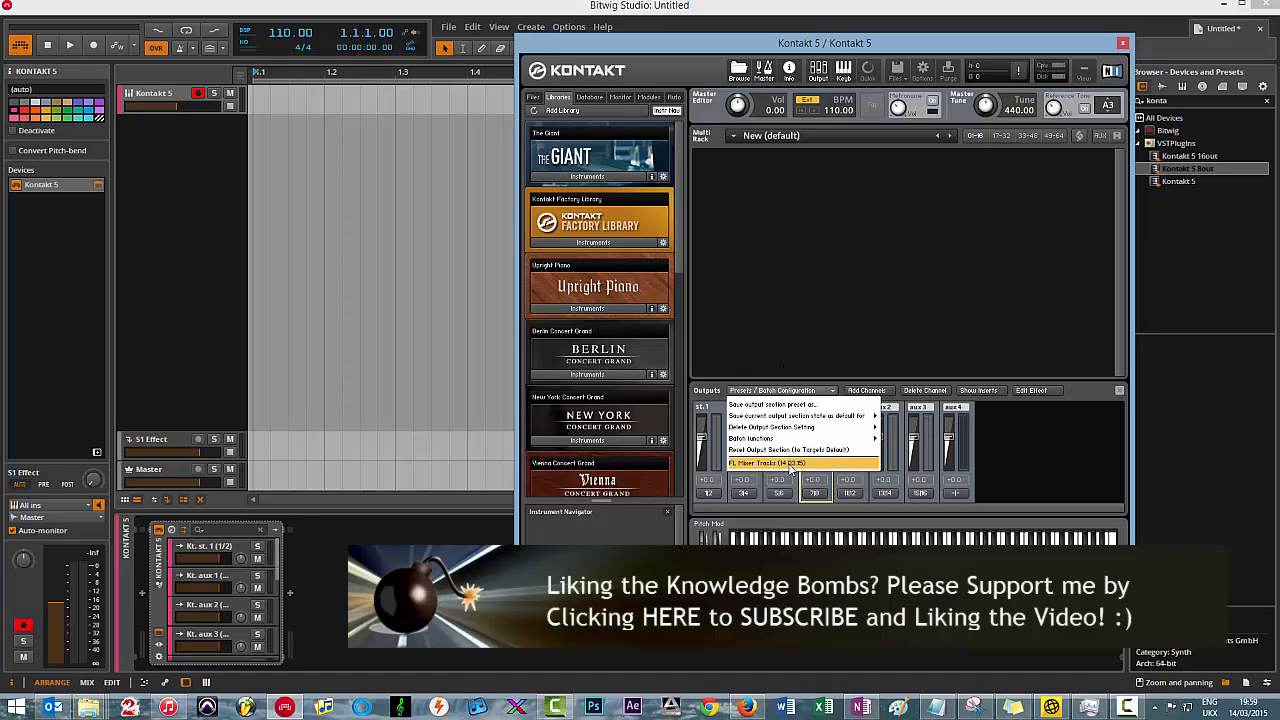
mouse_move(866, 437)
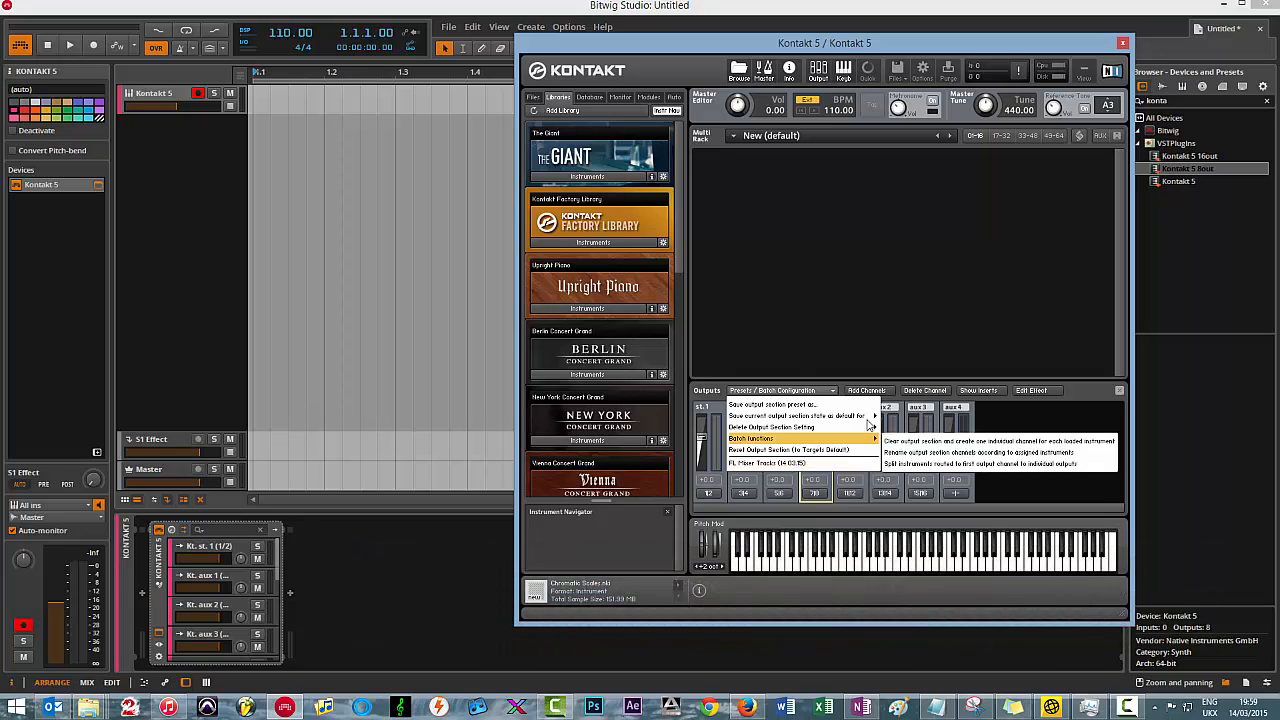
left_click(1050, 463)
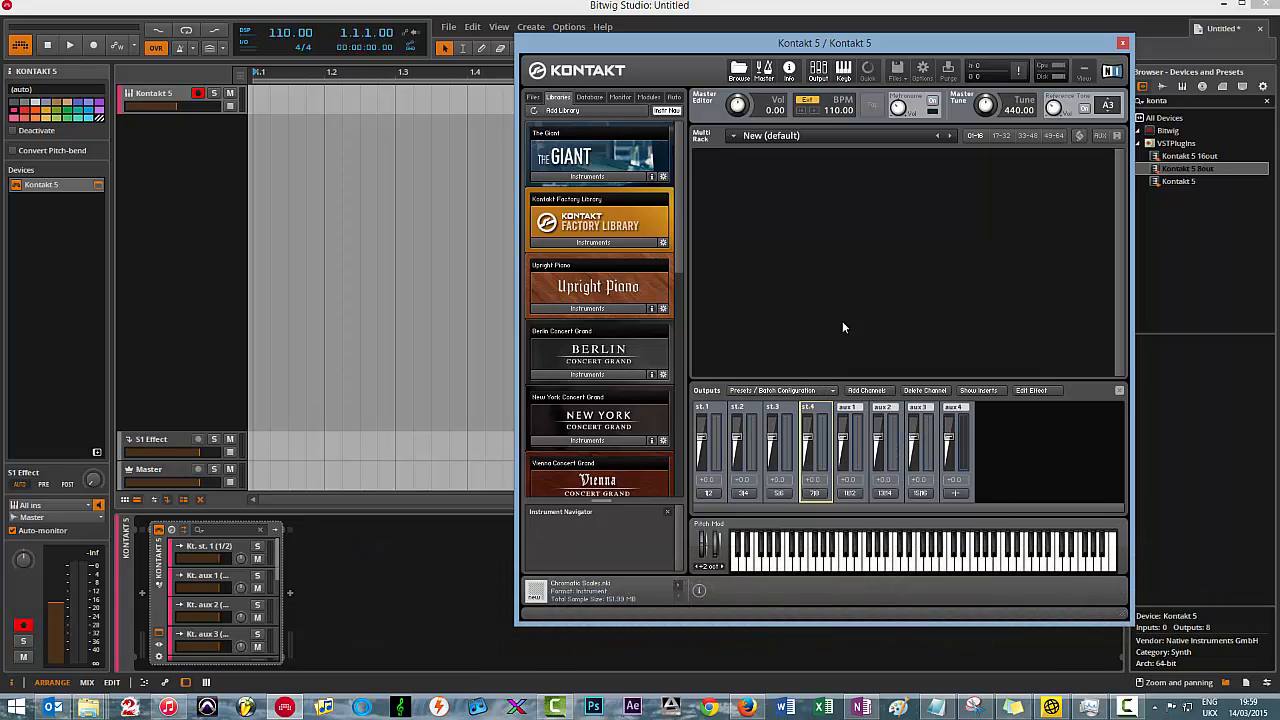
left_click_drag(857, 43, 851, 44)
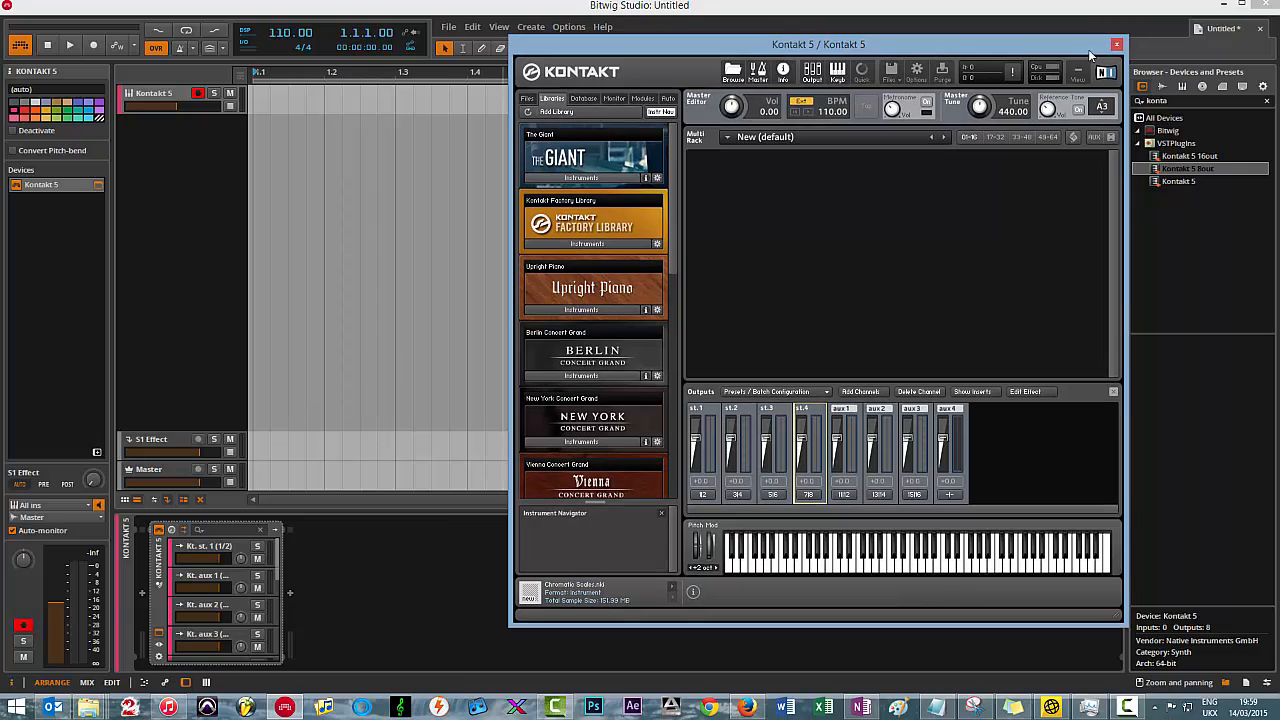
left_click(1117, 44)
- Add a second track with Kontakt 5 8out and load the output preset FL Mixer Tracks (14.03.15)
left_click_drag(1187, 168, 276, 168)
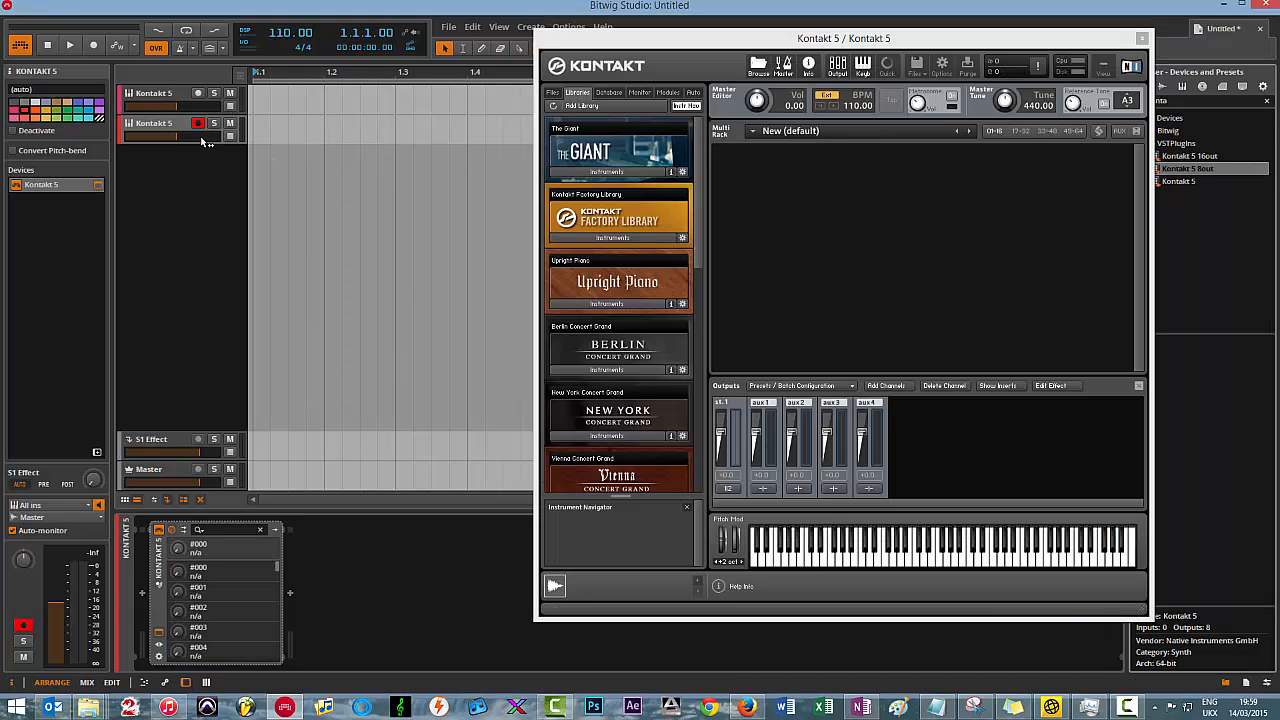
left_click(831, 386)
left_click(803, 459)
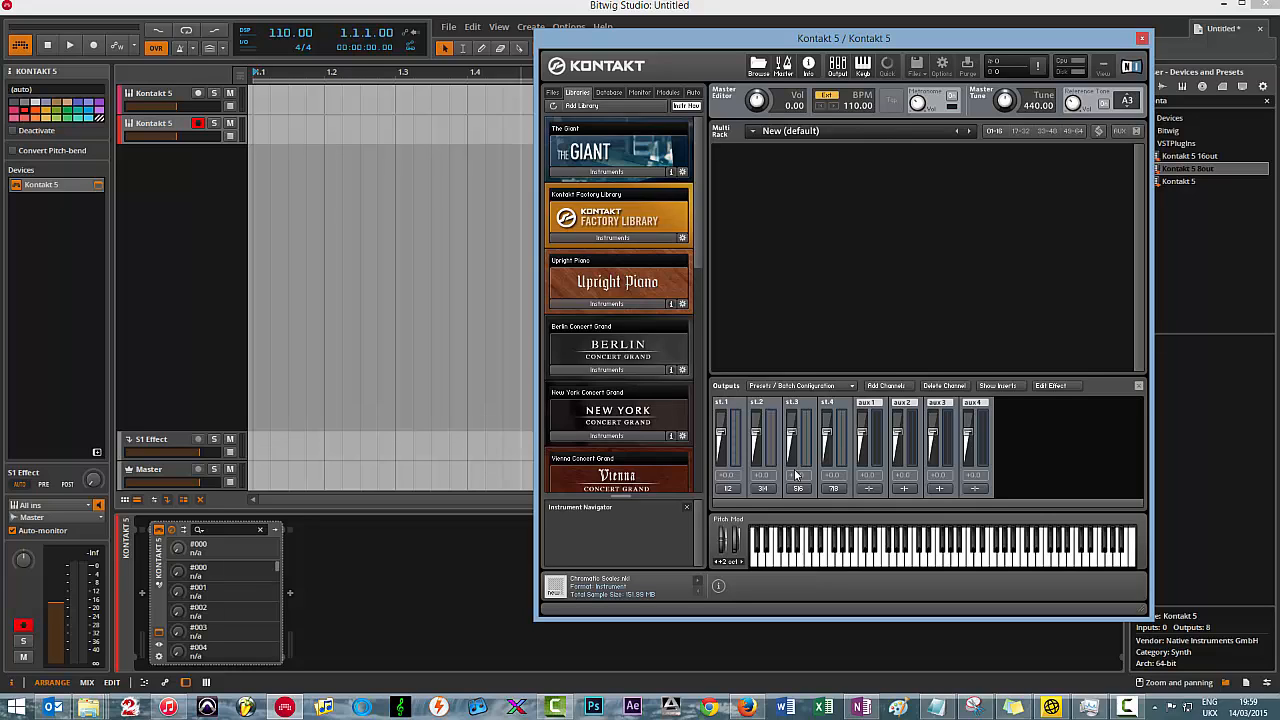
- Close the second Kontakt instance's window and delete its track
left_click(1142, 38)
right_click(164, 128)
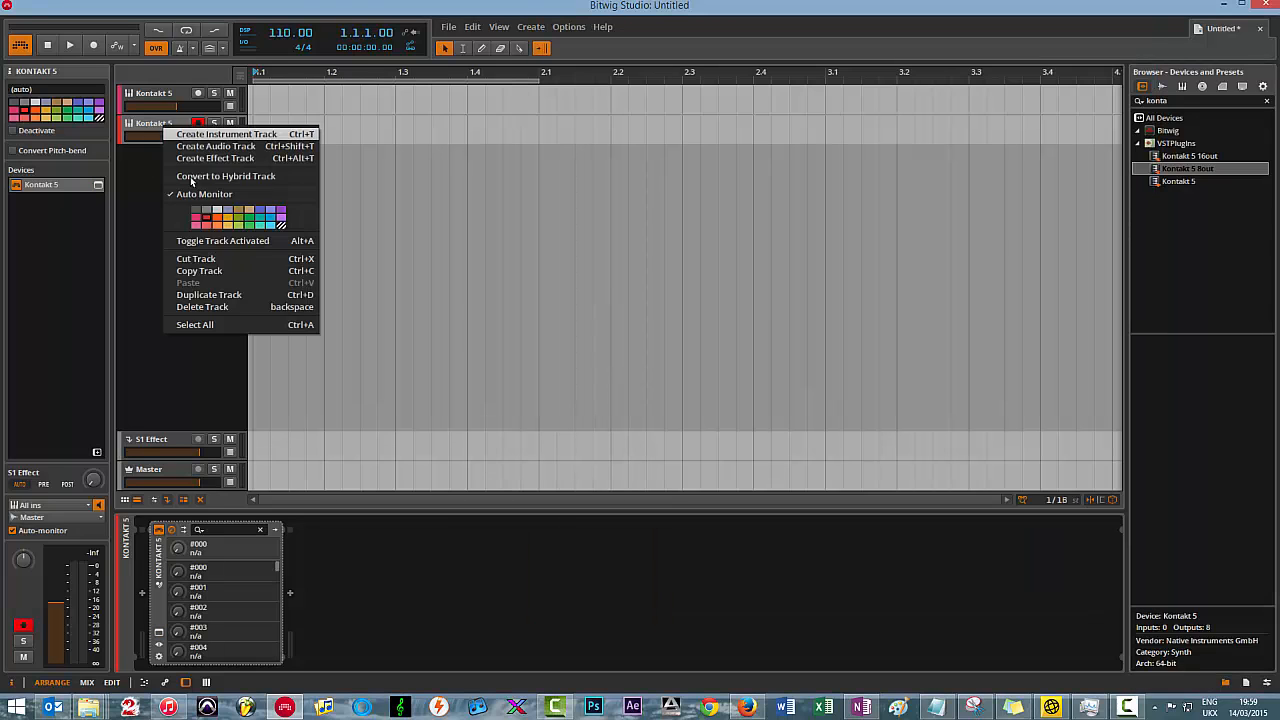
left_click(218, 305)
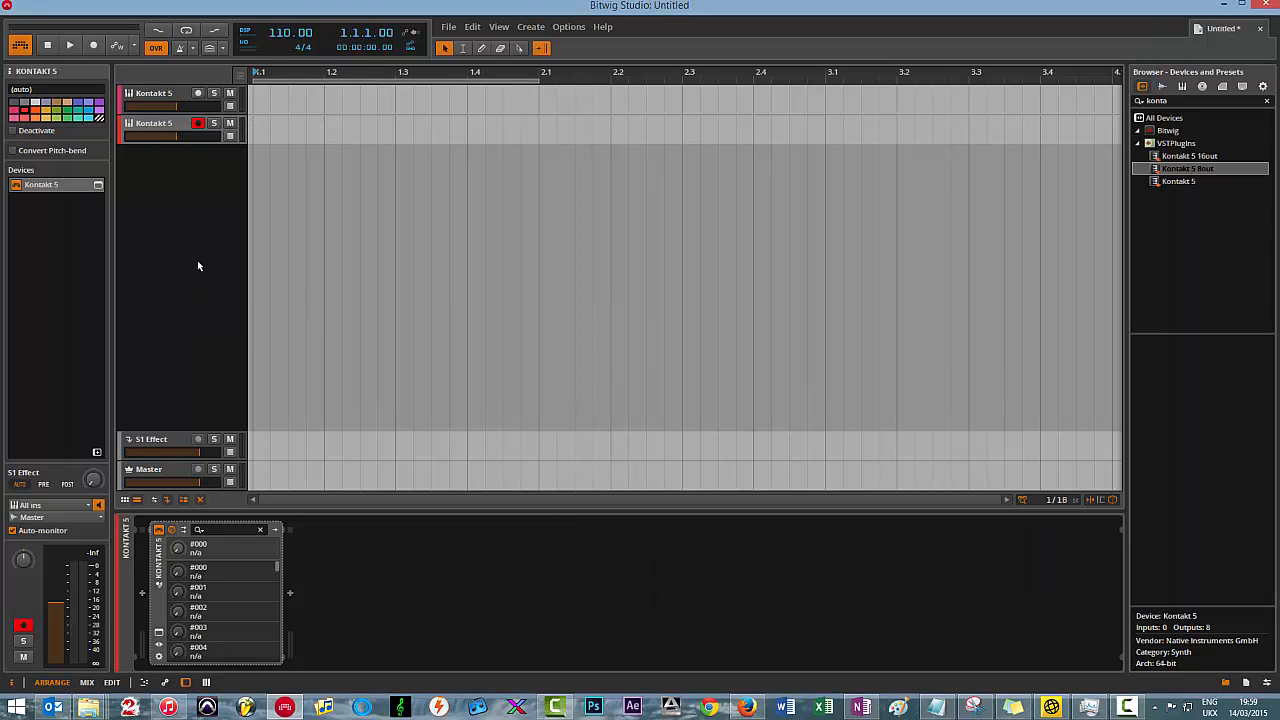
- Reopen the remaining track's Kontakt window and load Upright Piano.nki from the Upright Piano library
left_click(97, 185)
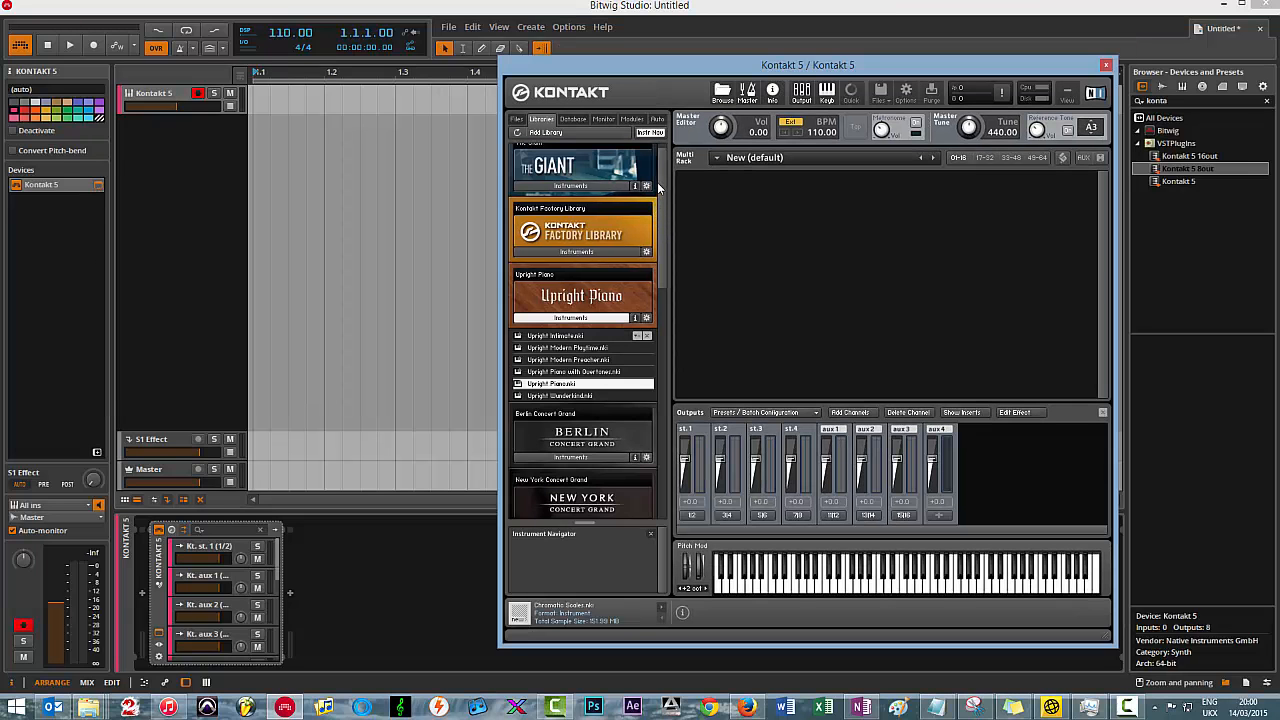
mouse_move(660, 184)
left_mouse_down()
mouse_move(660, 166)
mouse_move(660, 203)
mouse_move(659, 182)
left_mouse_up()
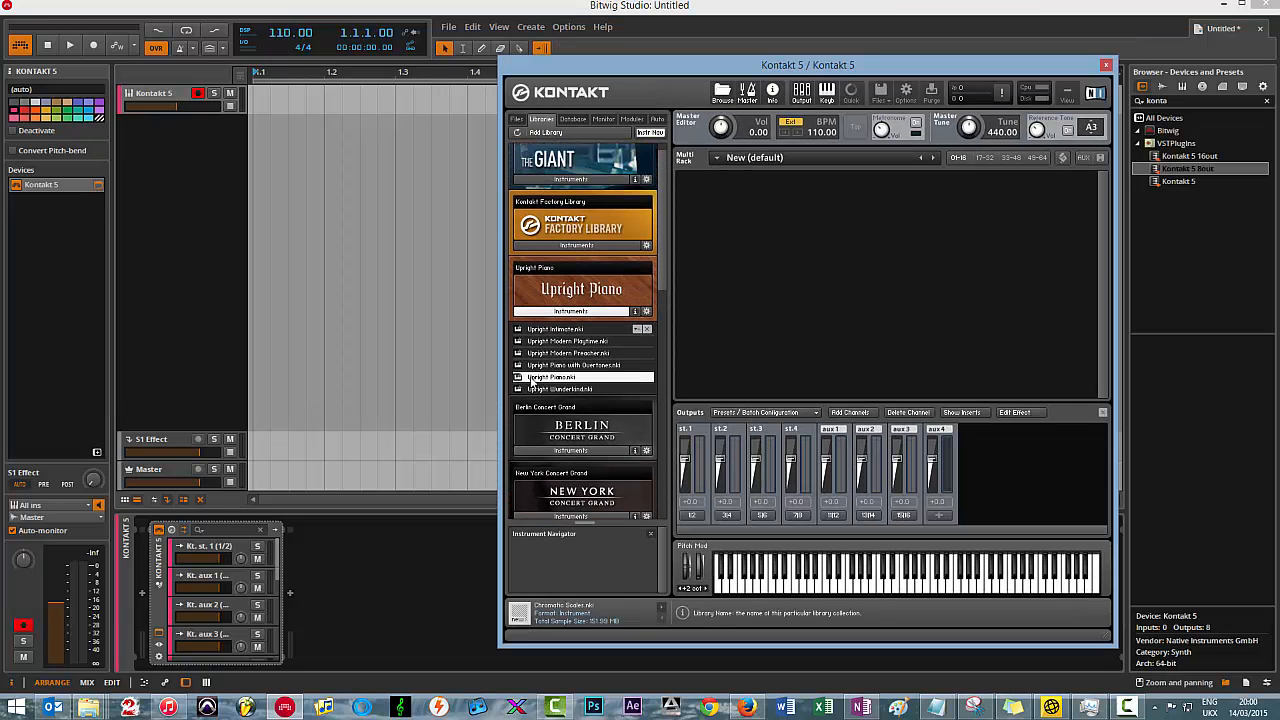
double_click(566, 380)
- Load Scarbee Clavinet - Lower.nki from the Scarbee Vintage Keys library into the multi rack
scroll(570, 378, "down", 5)
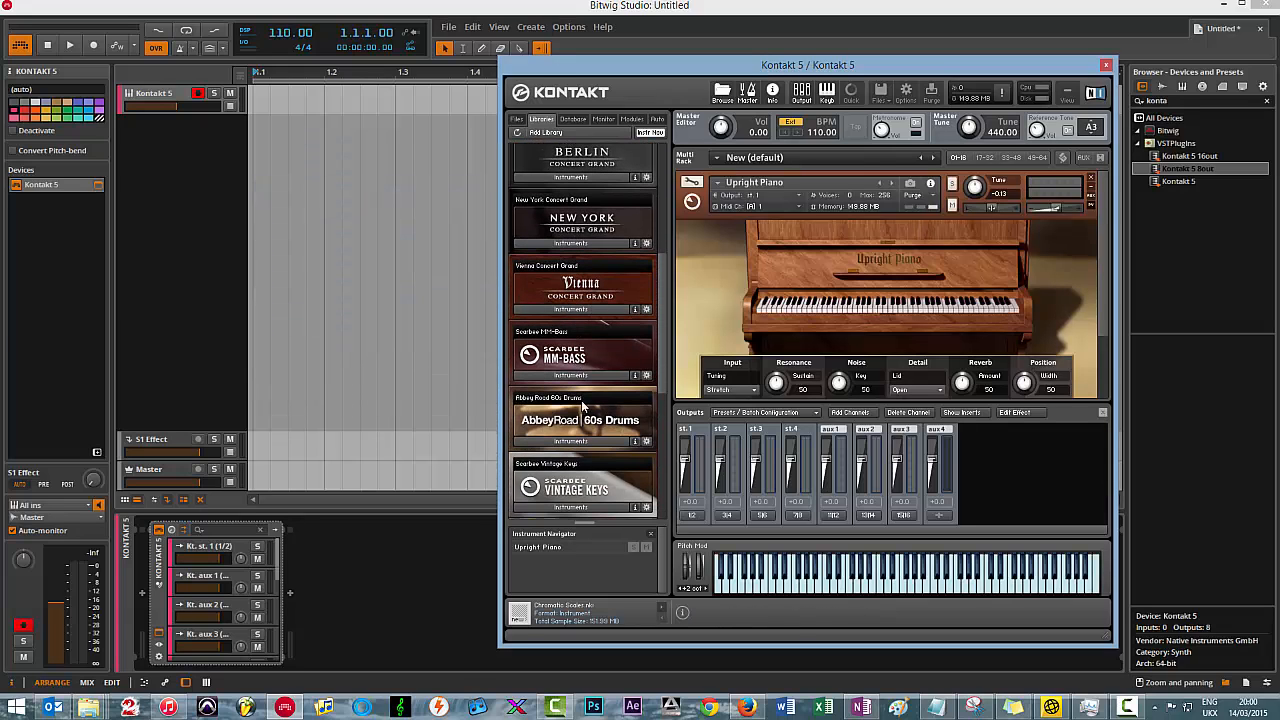
scroll(580, 373, "down", 2)
scroll(585, 375, "down", 2)
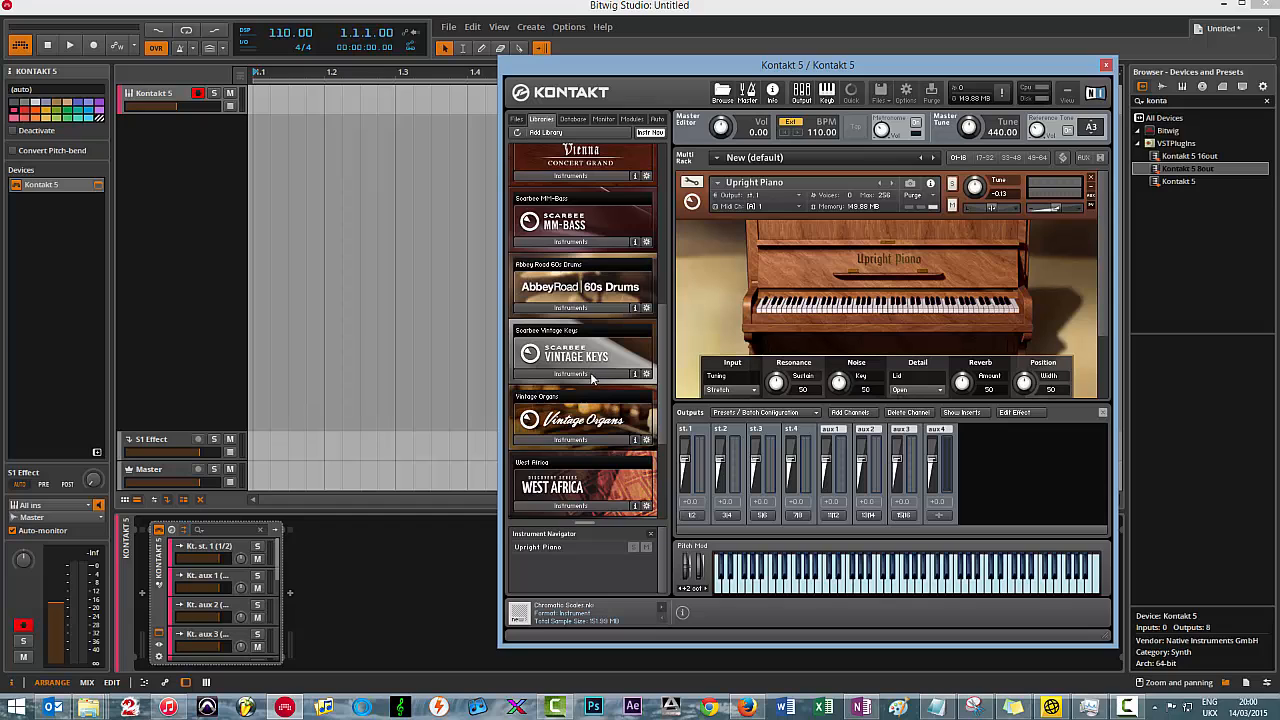
left_click(588, 373)
double_click(568, 440)
scroll(597, 343, "down", 6)
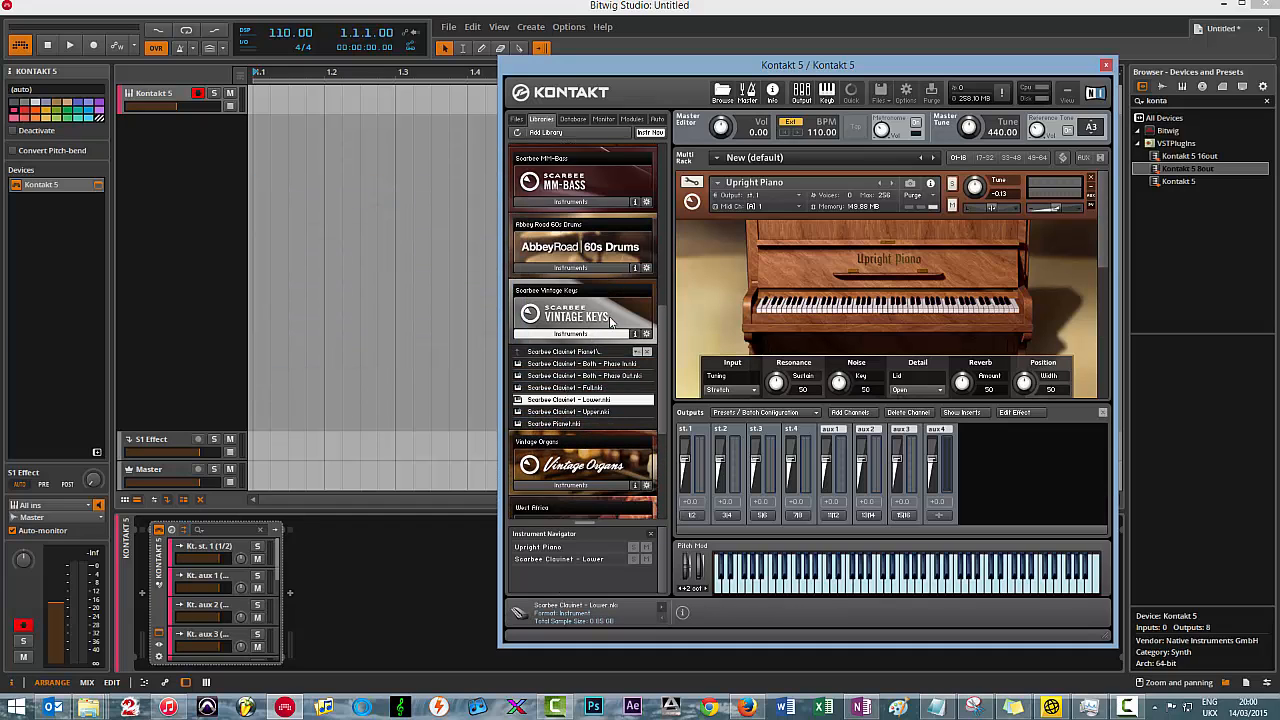
- Load Basic Jazz 4.nki from the Vintage Organs library into the multi rack and move the Kontakt window aside
scroll(597, 343, "down", 3)
scroll(597, 343, "up", 4)
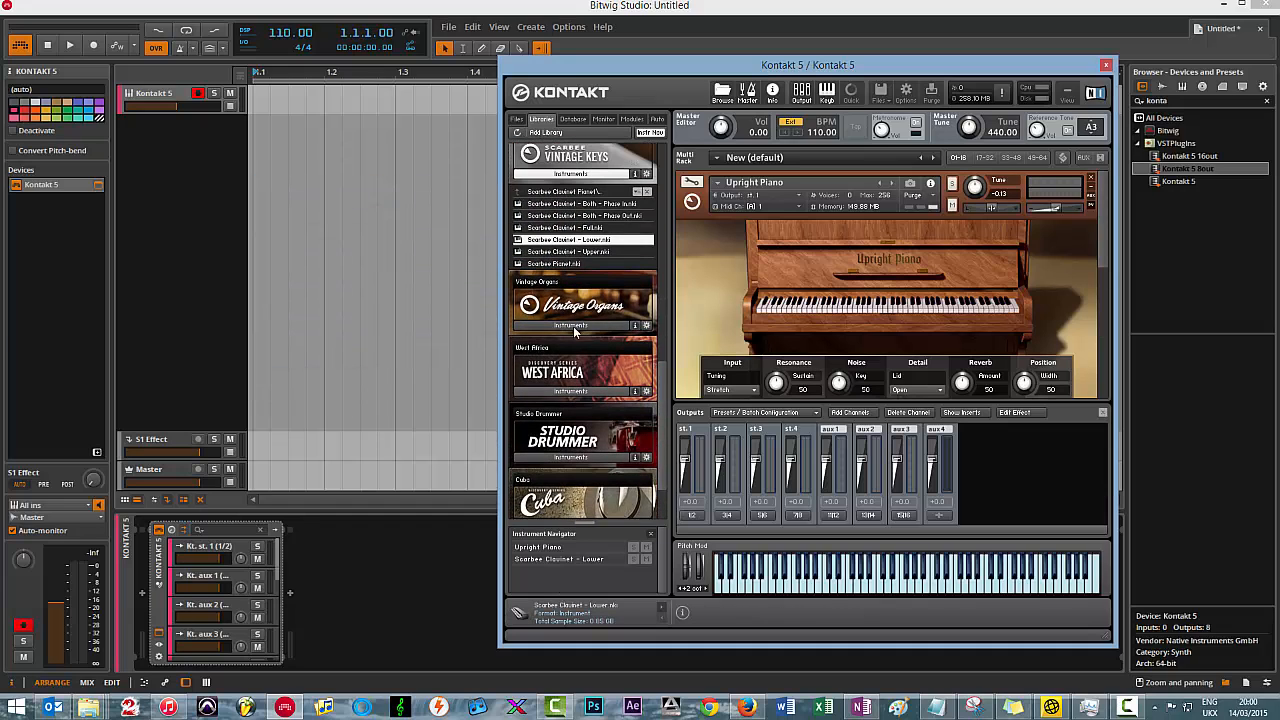
left_click(577, 326)
double_click(563, 382)
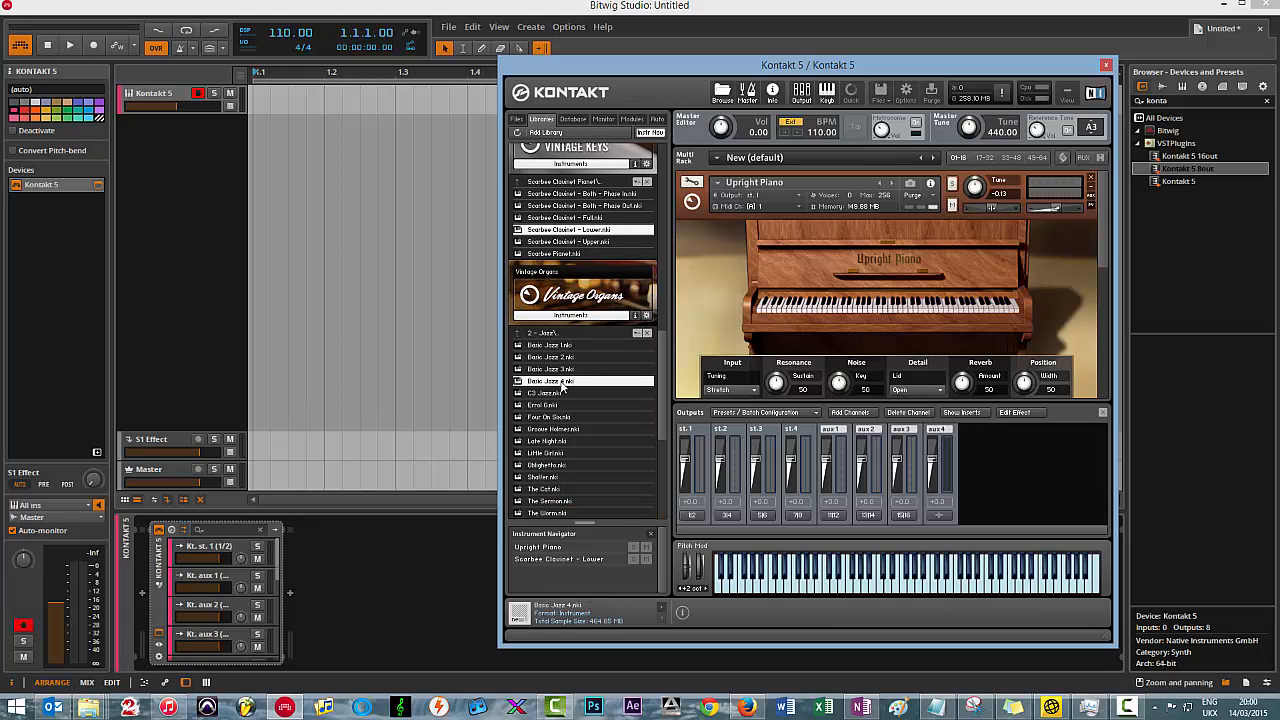
left_click_drag(805, 65, 772, 90)
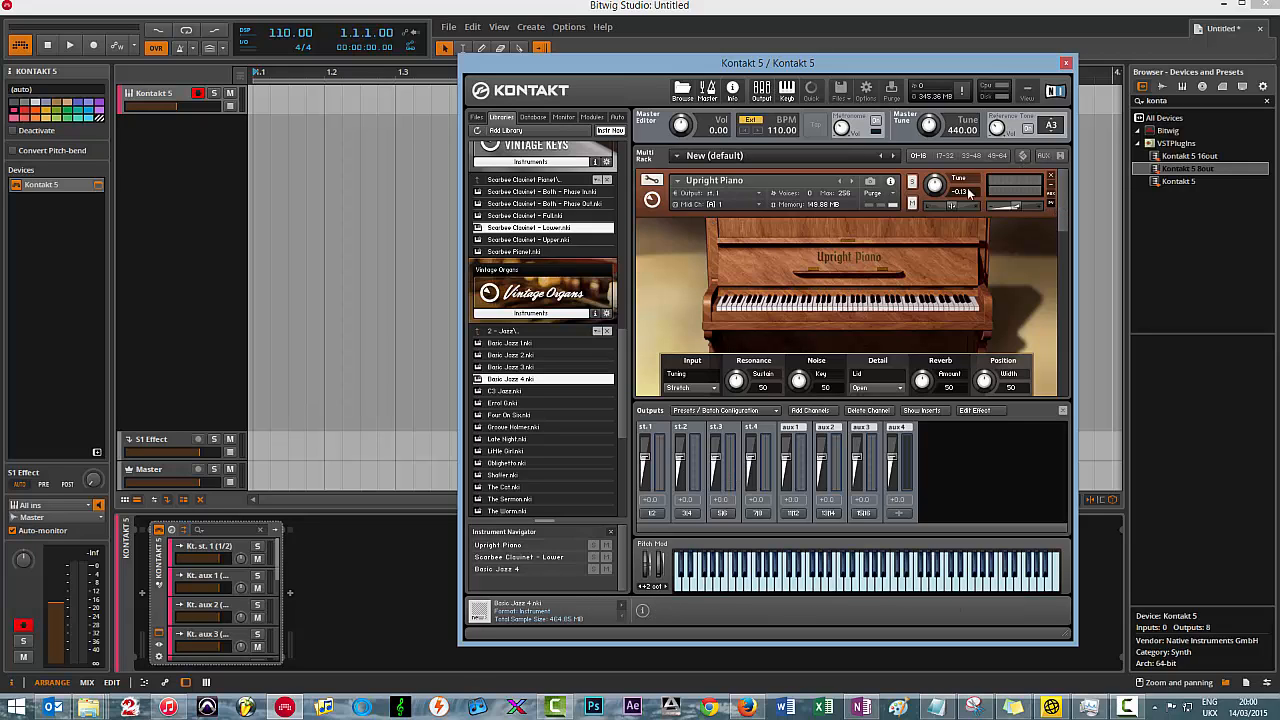
- Route the Scarbee Clavinet - Lower instrument to output st.2
mouse_move(1062, 192)
left_mouse_down()
mouse_move(1061, 265)
mouse_move(1062, 190)
left_mouse_up()
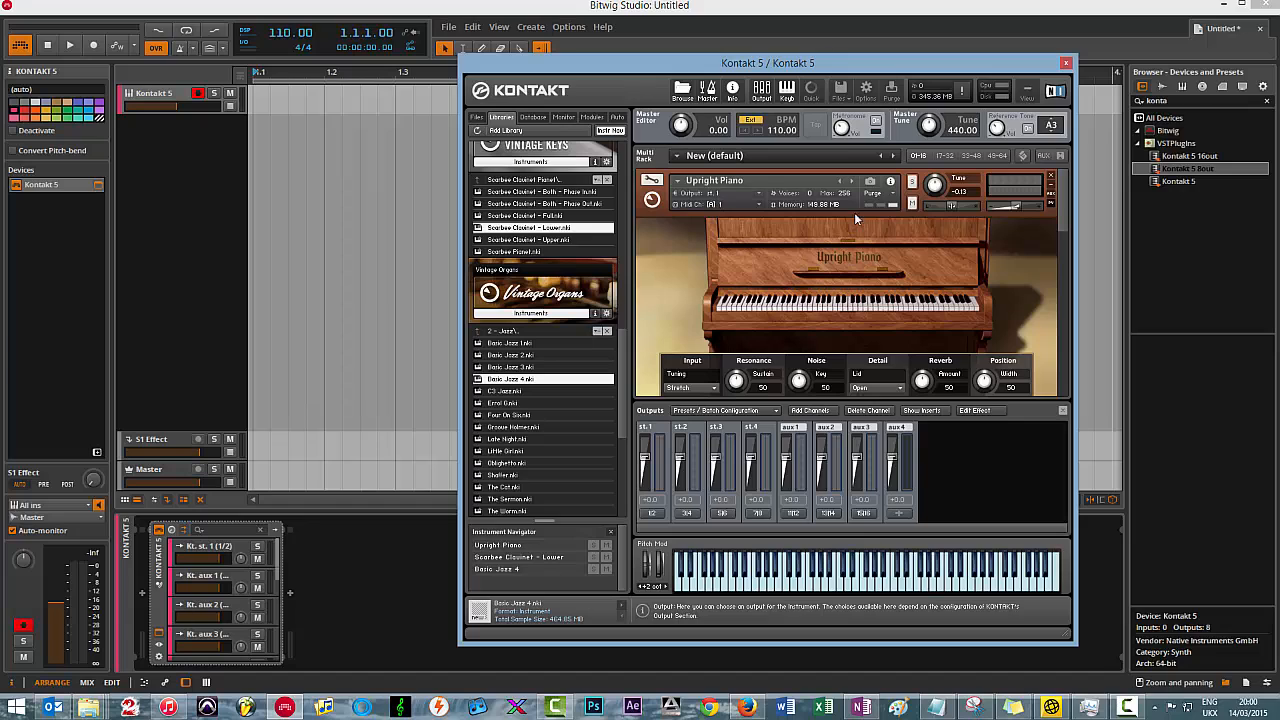
left_click_drag(1066, 200, 1065, 250)
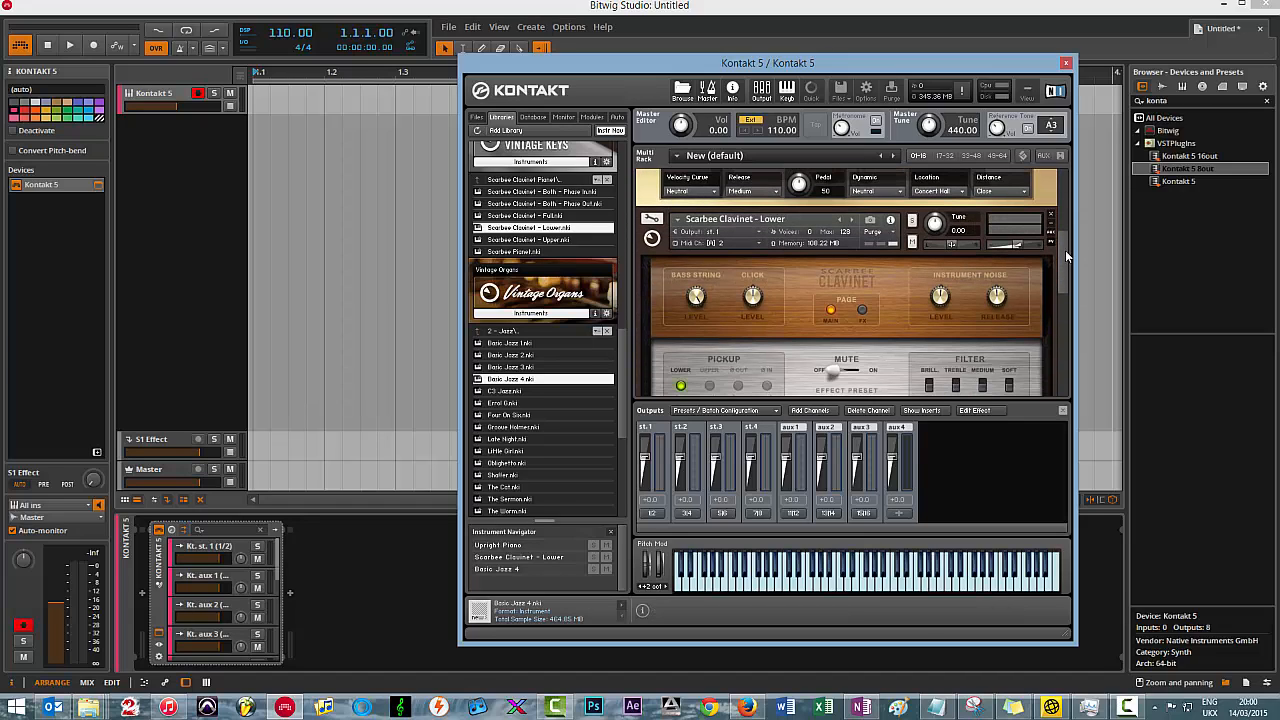
left_click(735, 232)
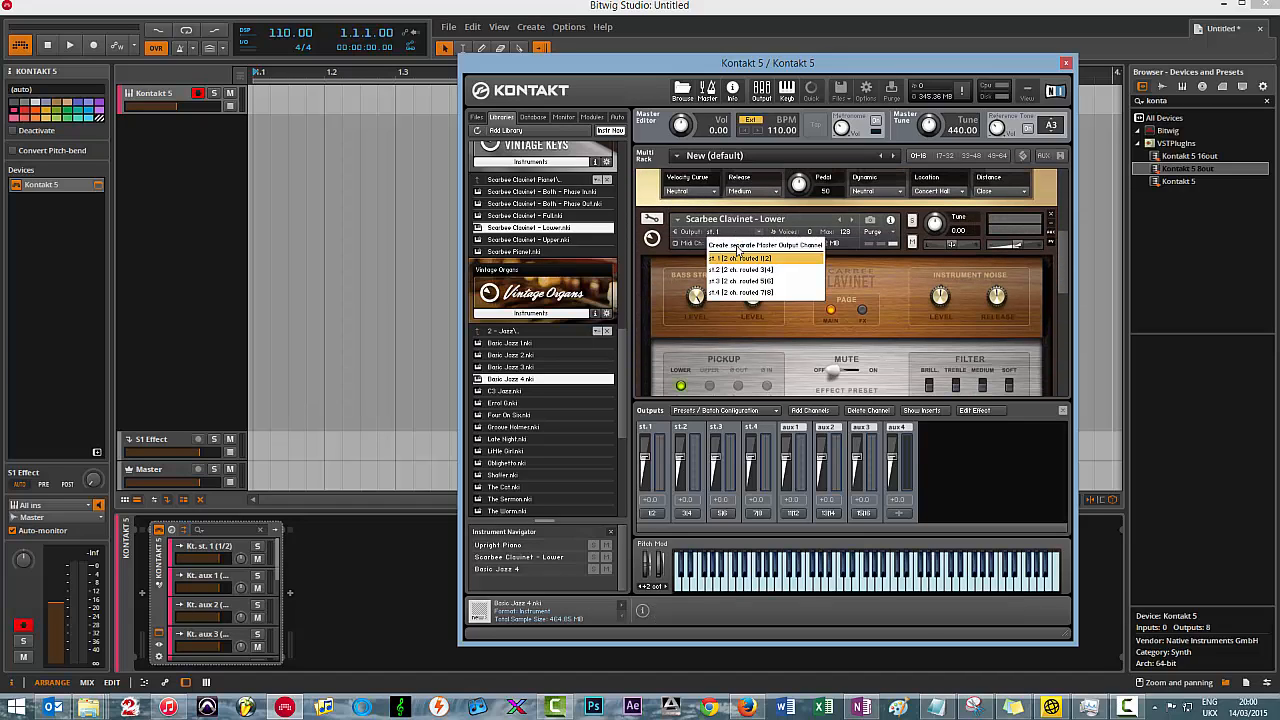
left_click(740, 258)
- Route the Basic Jazz 4 instrument to output st.3
scroll(1062, 253, "down", 4)
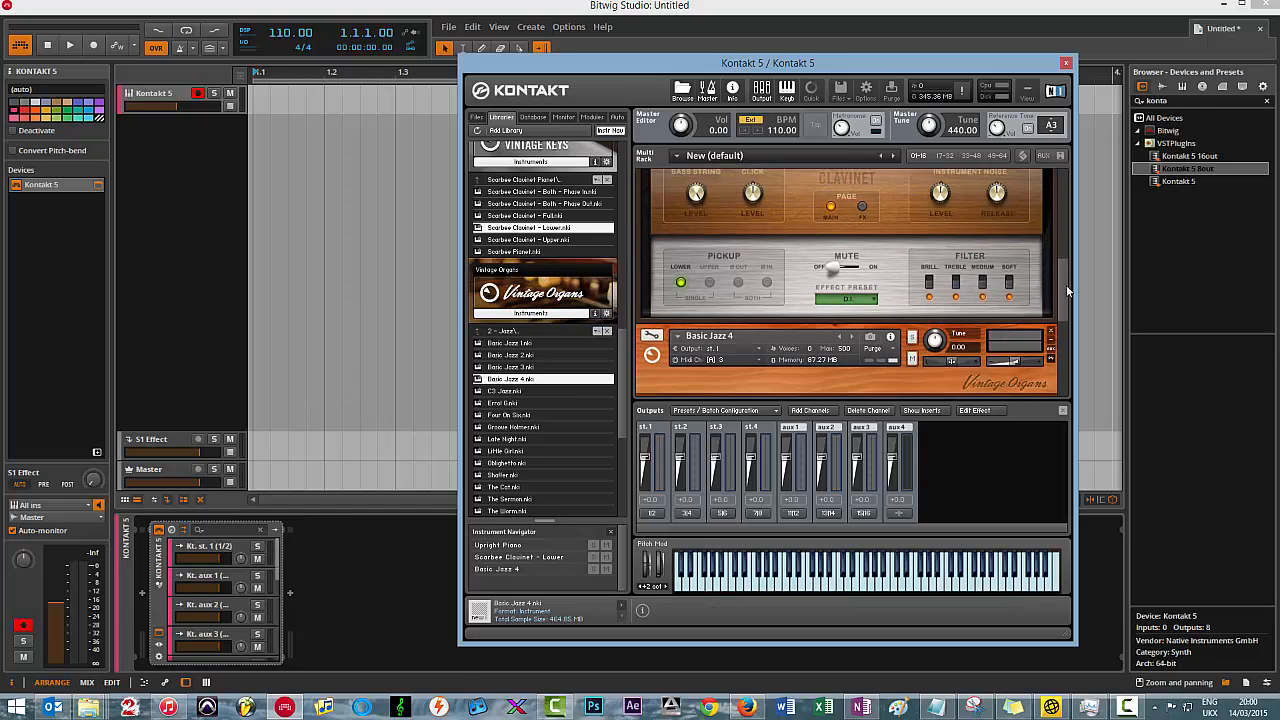
left_click(722, 274)
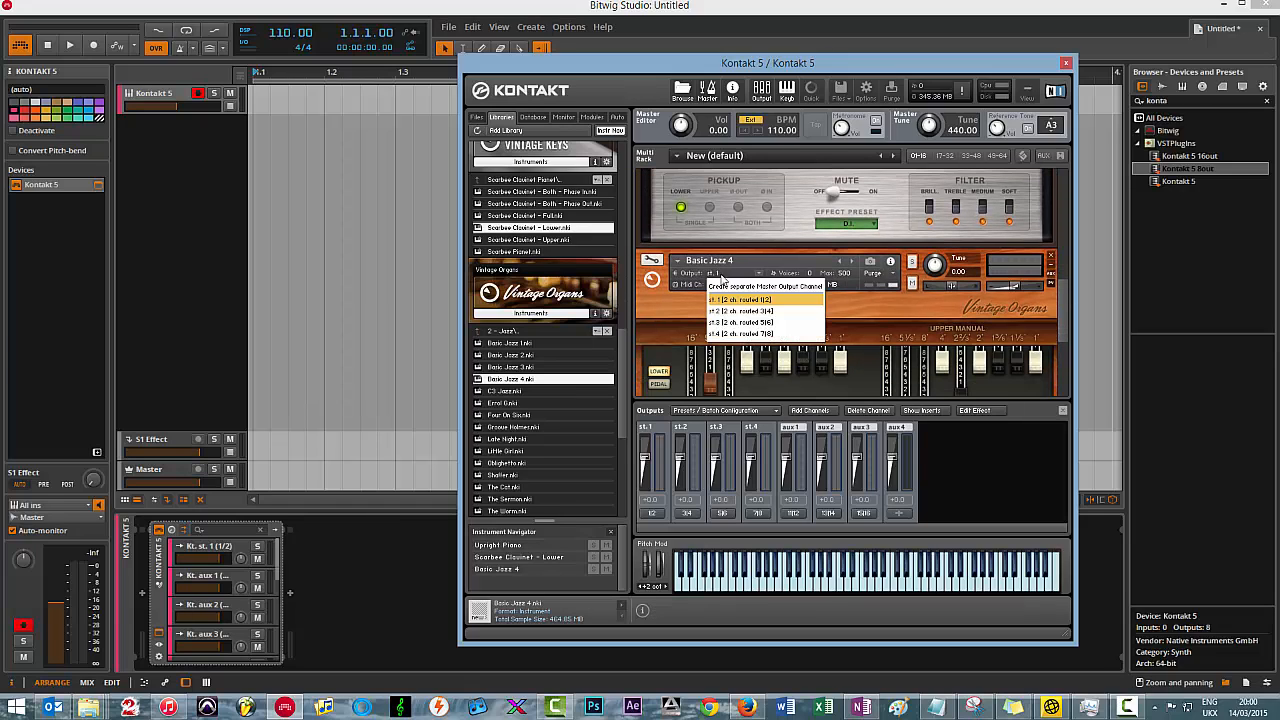
left_click(738, 323)
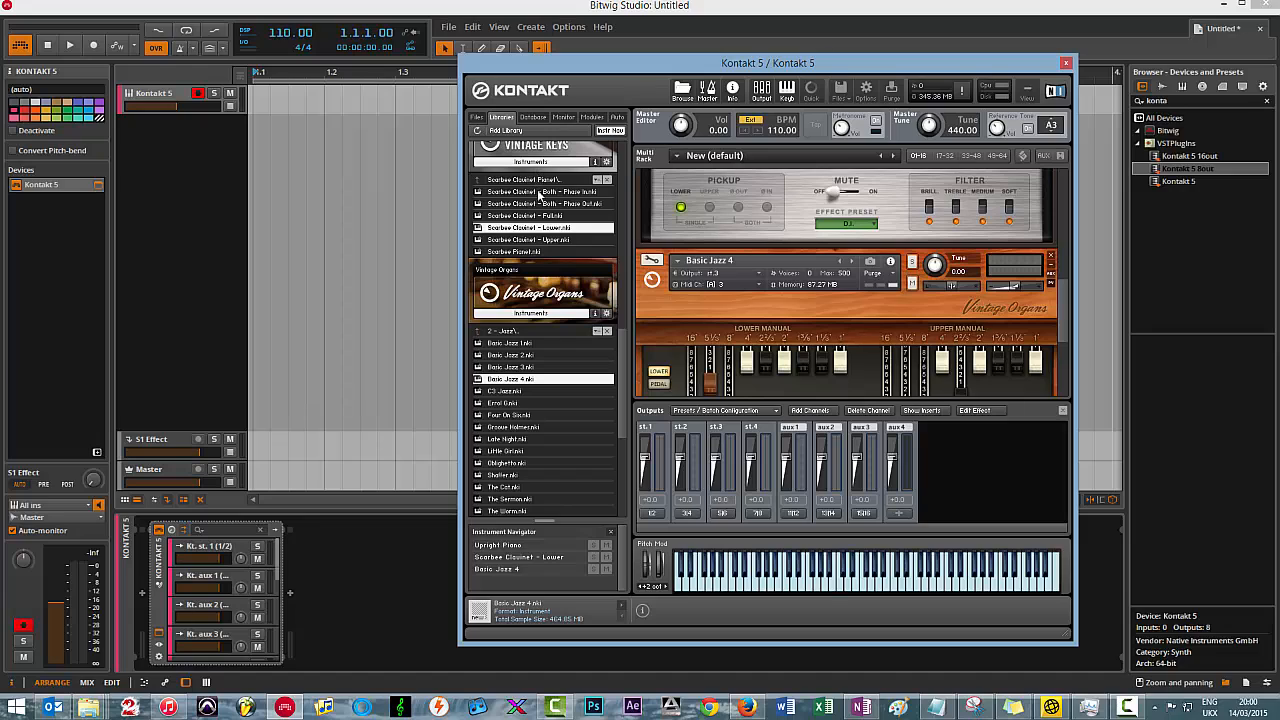
- Switch to the Mix view, expand the Kontakt 5 track's output channels and move the Kontakt window clear of them
left_click(293, 184)
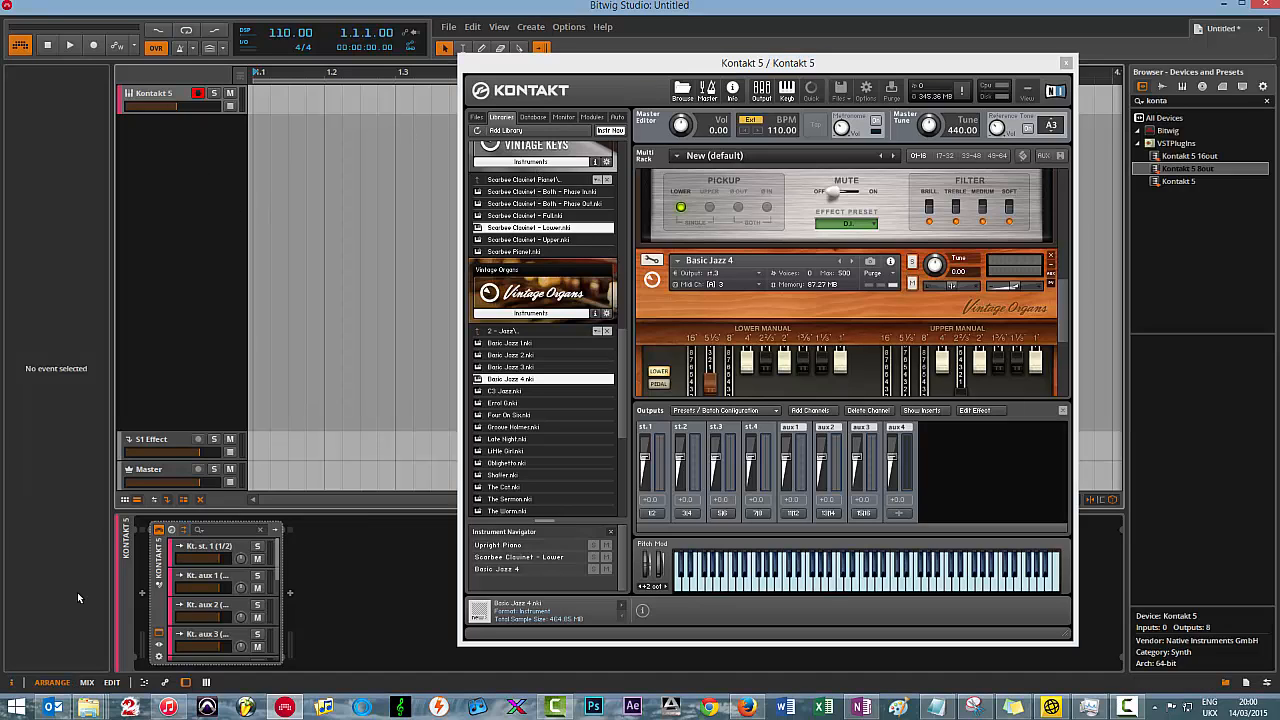
left_click(87, 682)
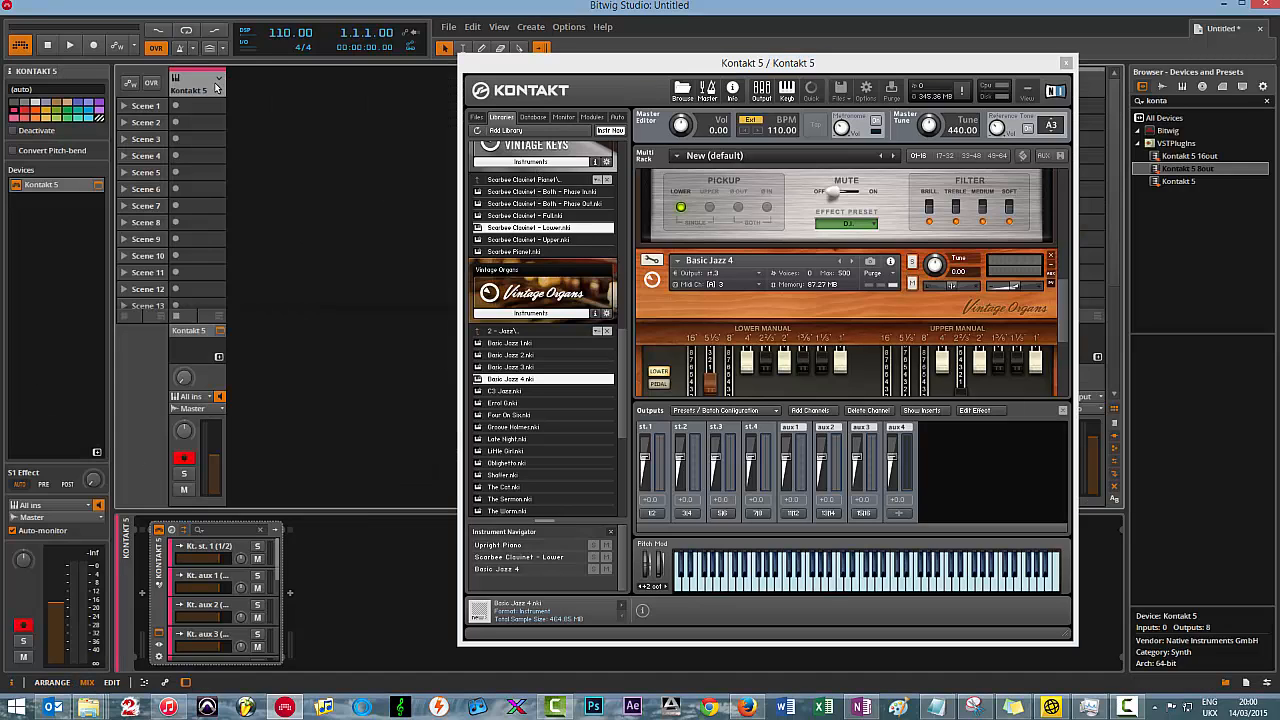
left_click(218, 80)
left_click(218, 80)
left_click(218, 80)
left_click_drag(764, 63, 897, 50)
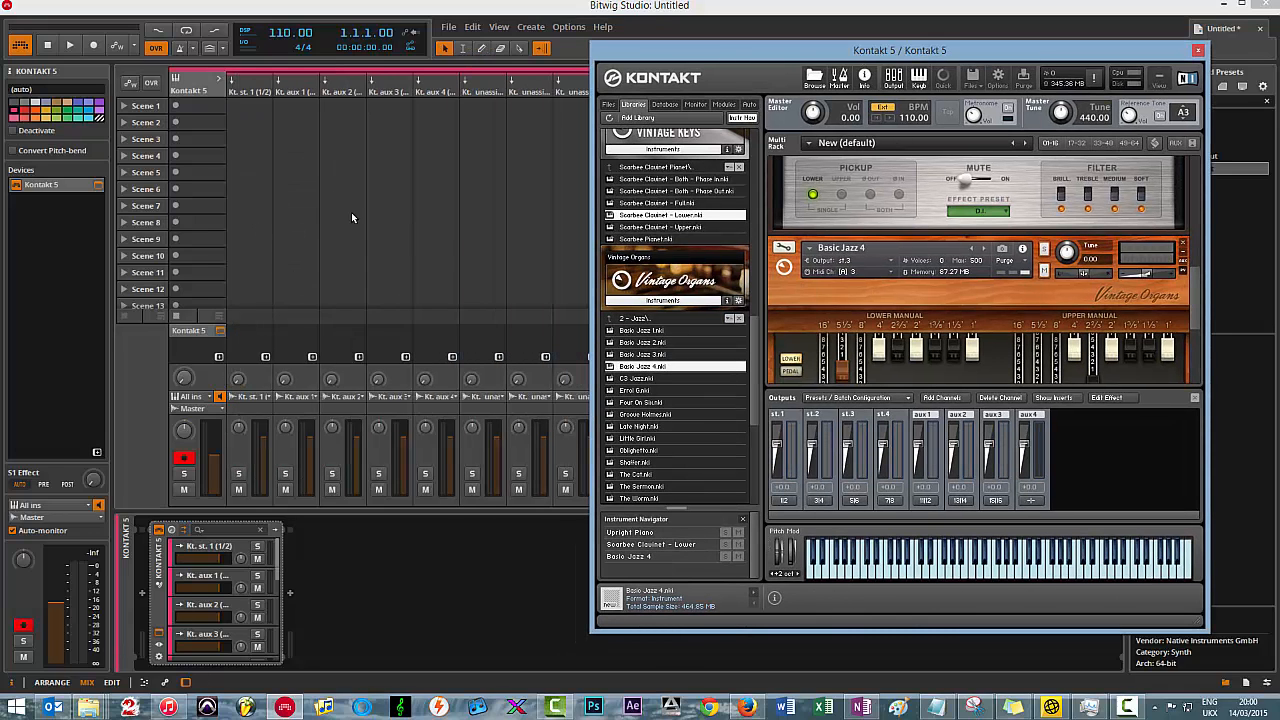
- Play a note on the Basic Jazz 4 organ to check which mixer channel receives its signal
scroll(1194, 300, "up", 2)
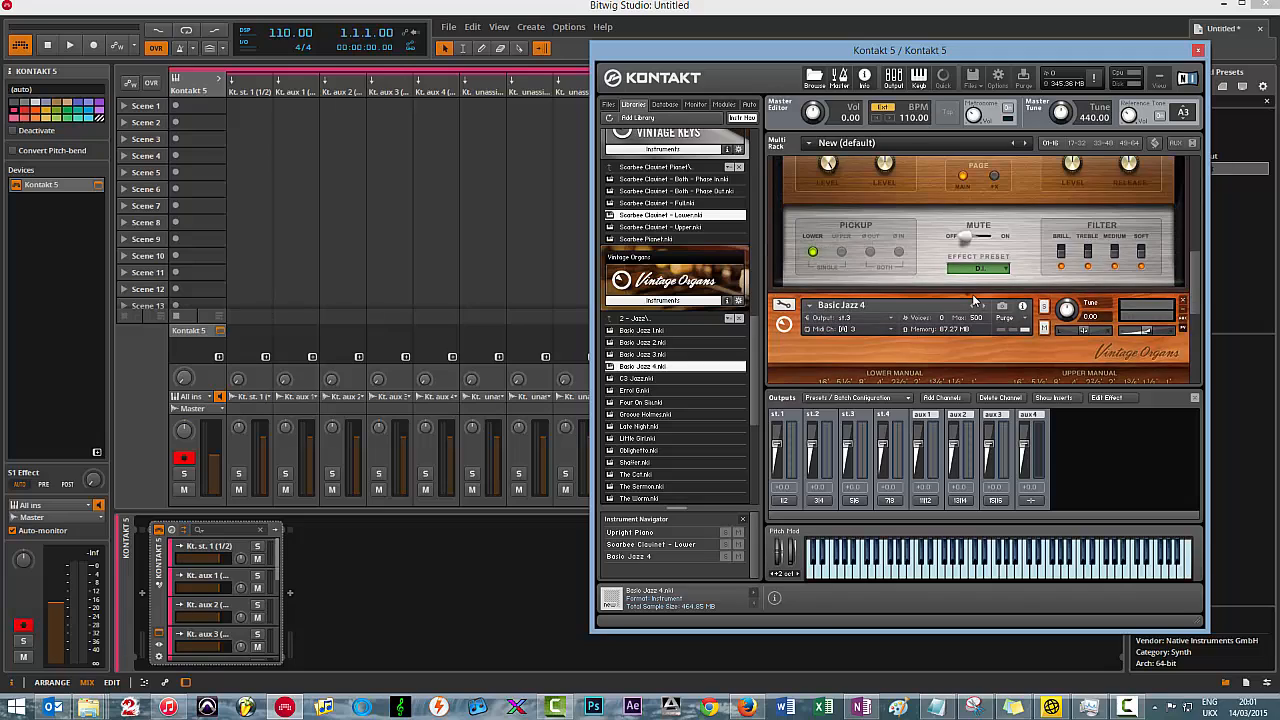
left_click(973, 300)
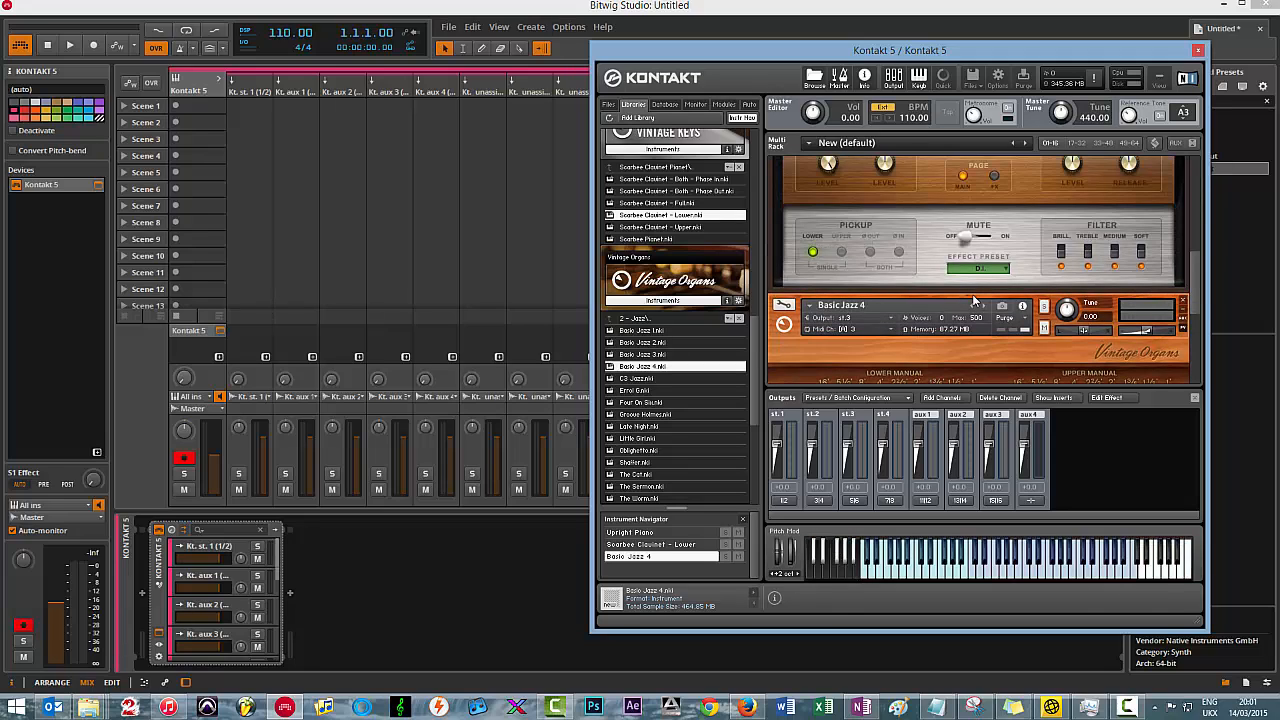
left_click(997, 572)
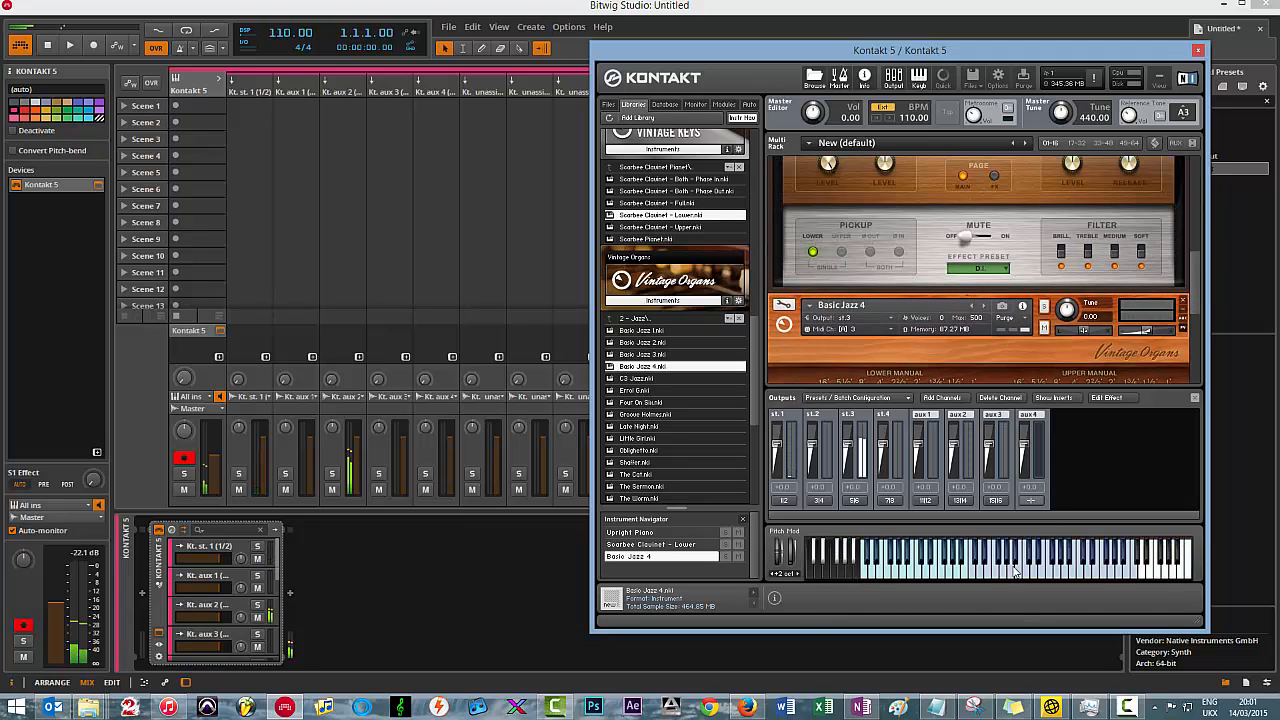
- Play notes on the Scarbee Clavinet - Lower to check which mixer channel receives its signal
scroll(873, 188, "up", 4)
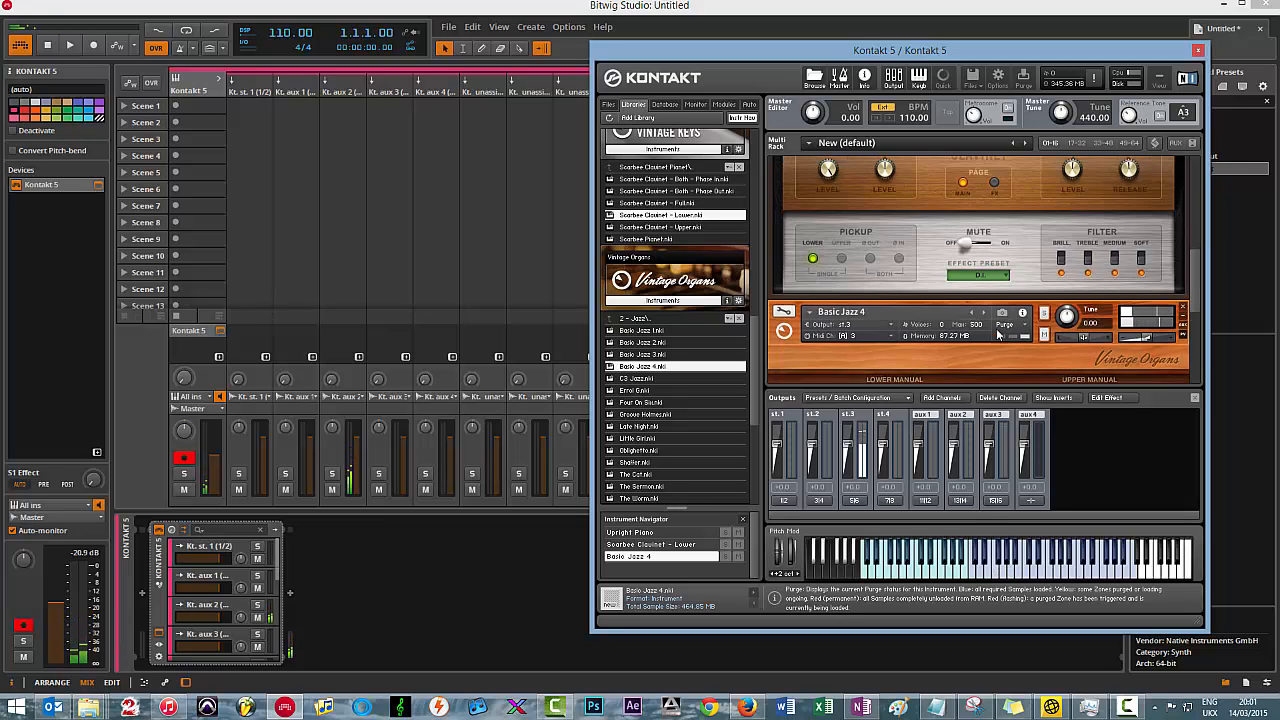
left_click(873, 189)
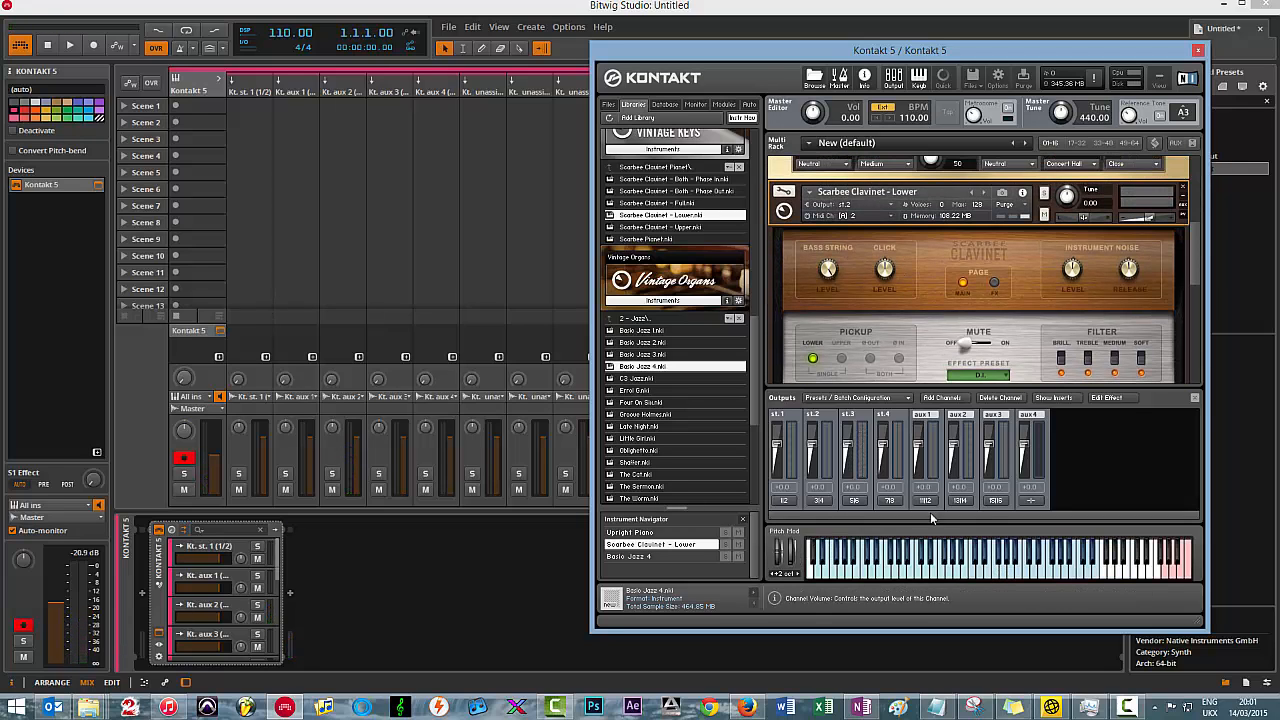
left_click(903, 578)
left_click_drag(988, 575, 952, 577)
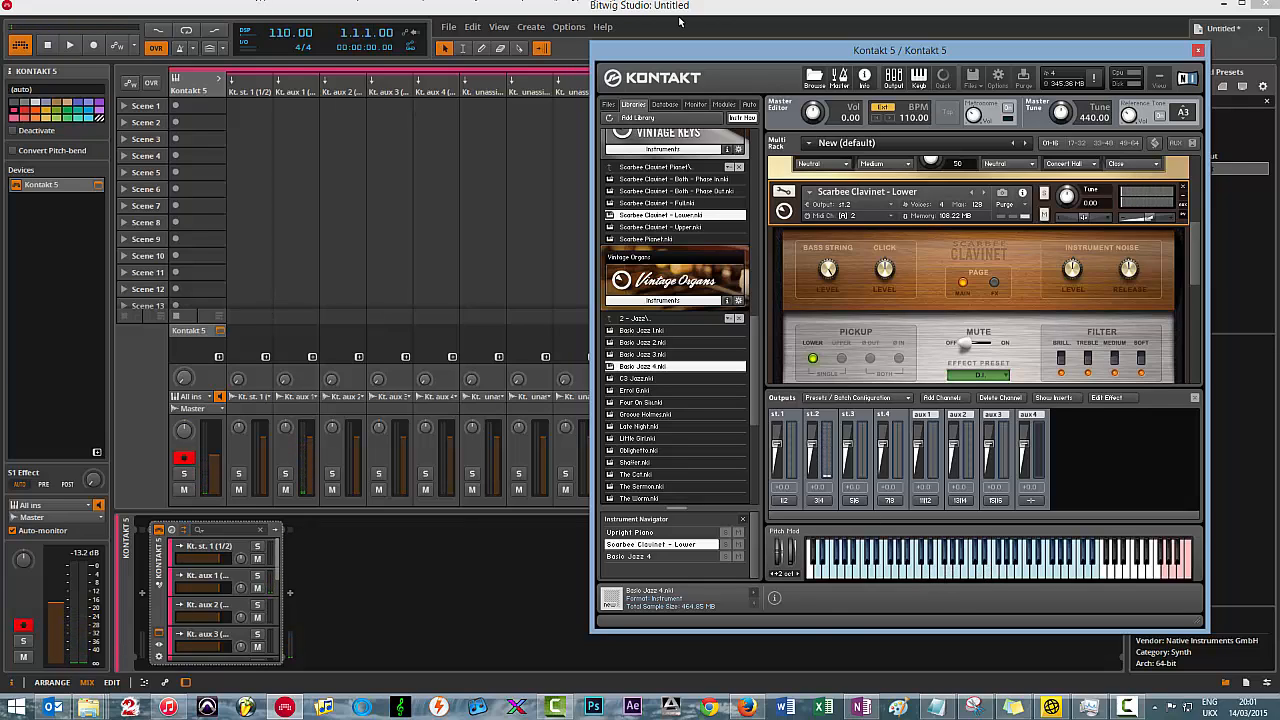
- Return to the Arrange view, create a one-bar clip on the Kontakt 5 track and close the Kontakt window
left_click(680, 20)
left_click(47, 681)
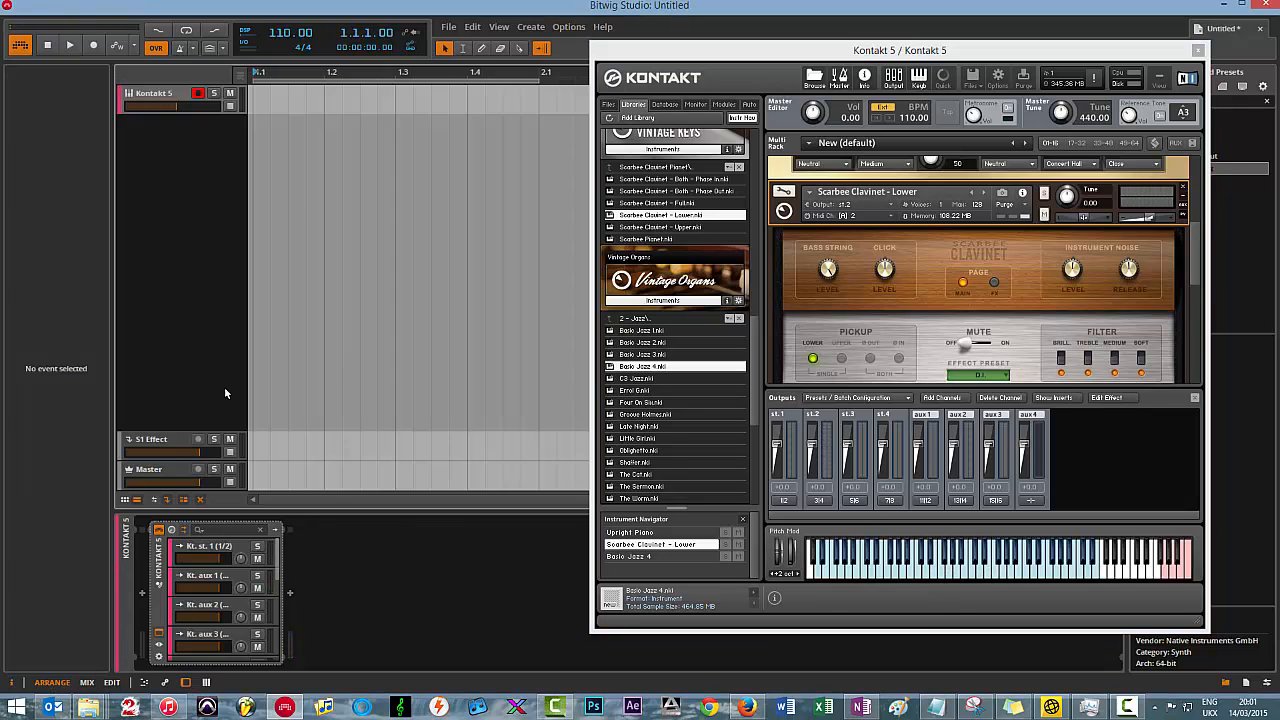
double_click(346, 105)
double_click(306, 106)
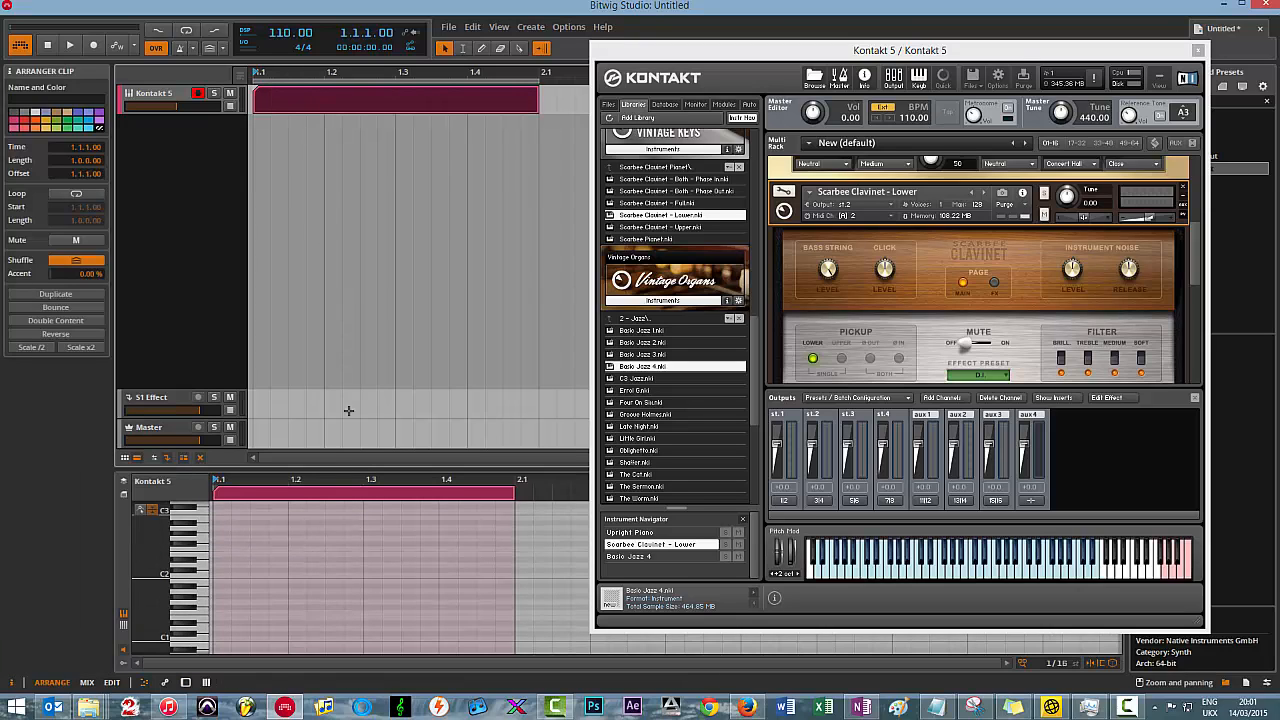
left_click(1196, 50)
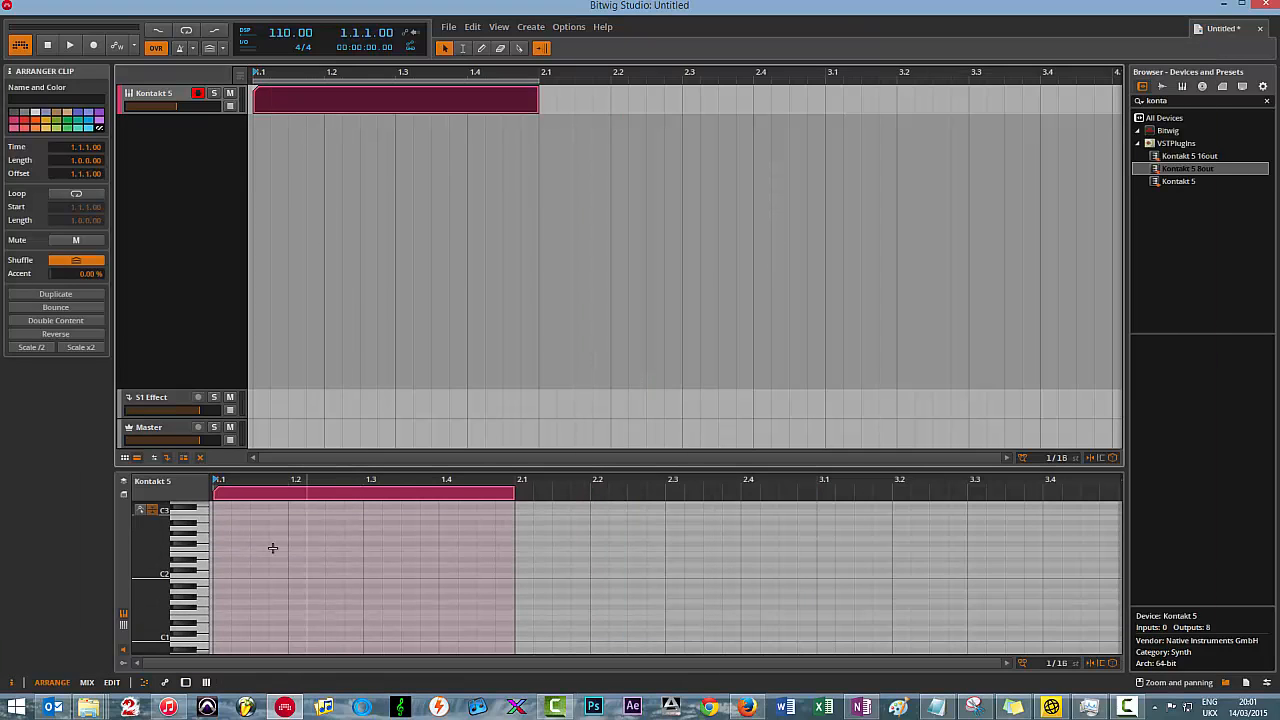
- Fill the one-bar clip with a pattern of nine sixteenth notes ranging from G#1 to G2, starting on C2
double_click(219, 577)
left_click(221, 582)
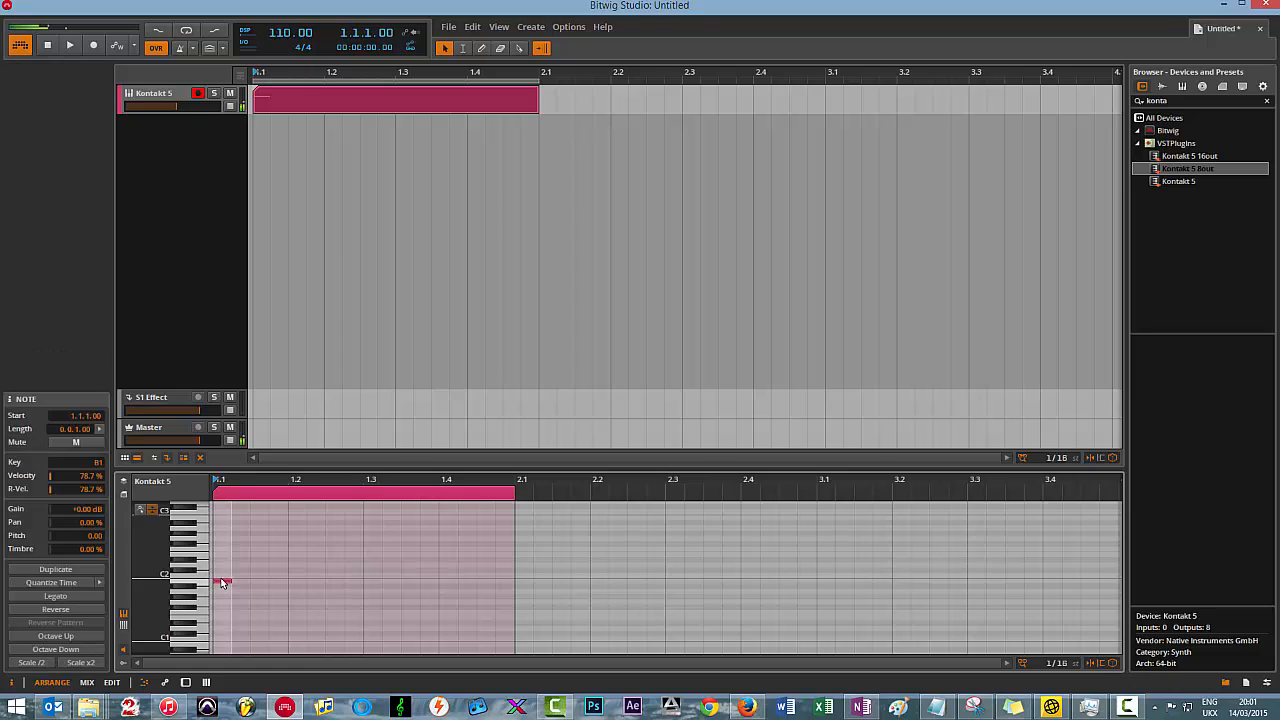
left_click_drag(222, 580, 223, 575)
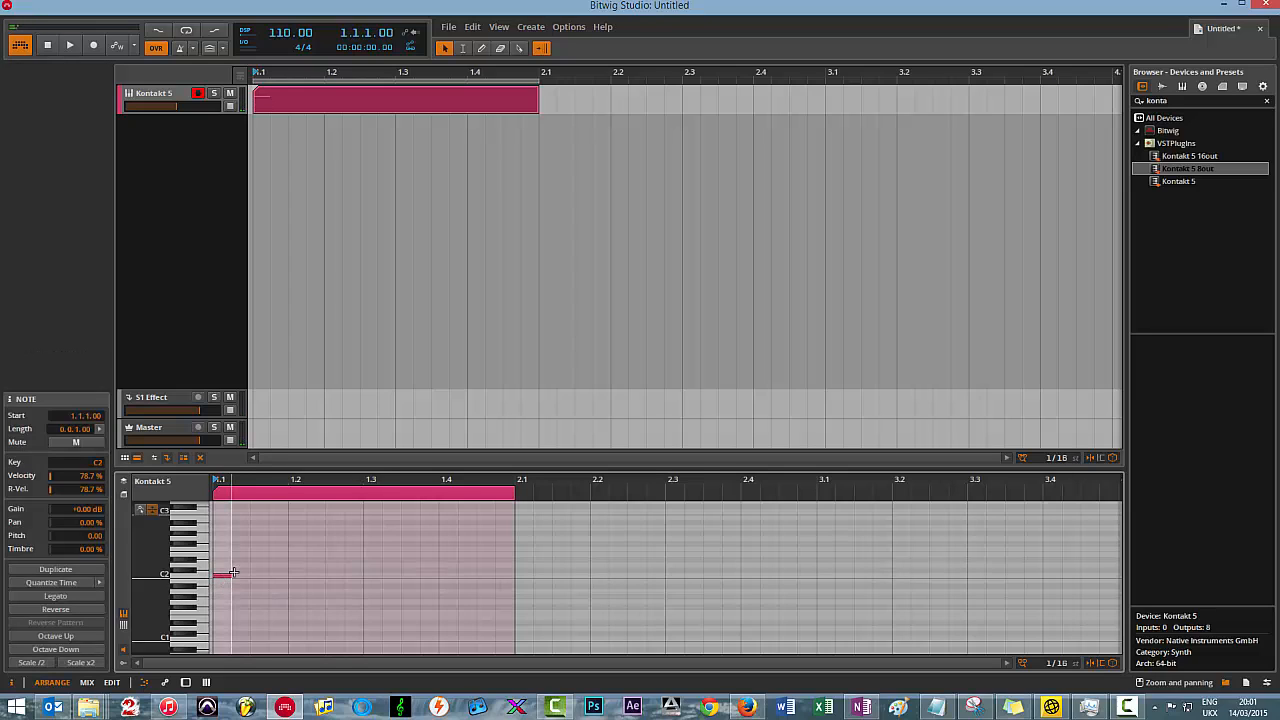
double_click(258, 543)
double_click(296, 582)
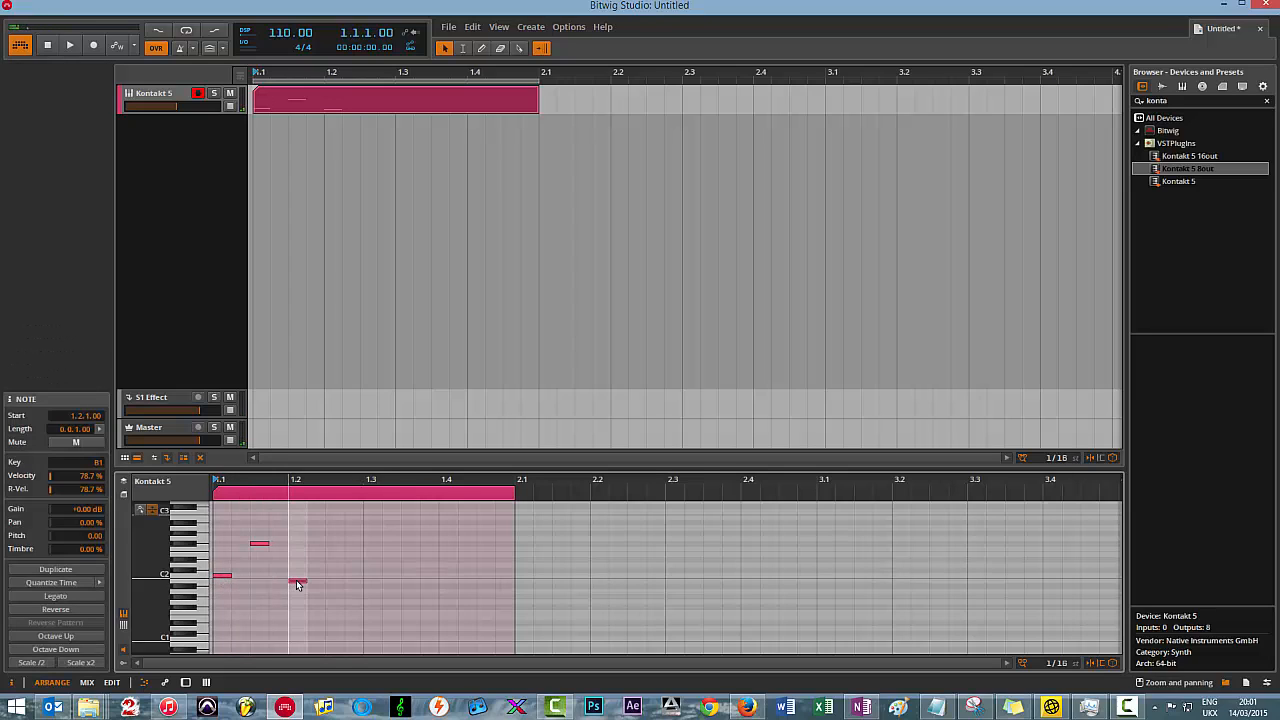
left_click_drag(297, 579, 297, 570)
double_click(315, 597)
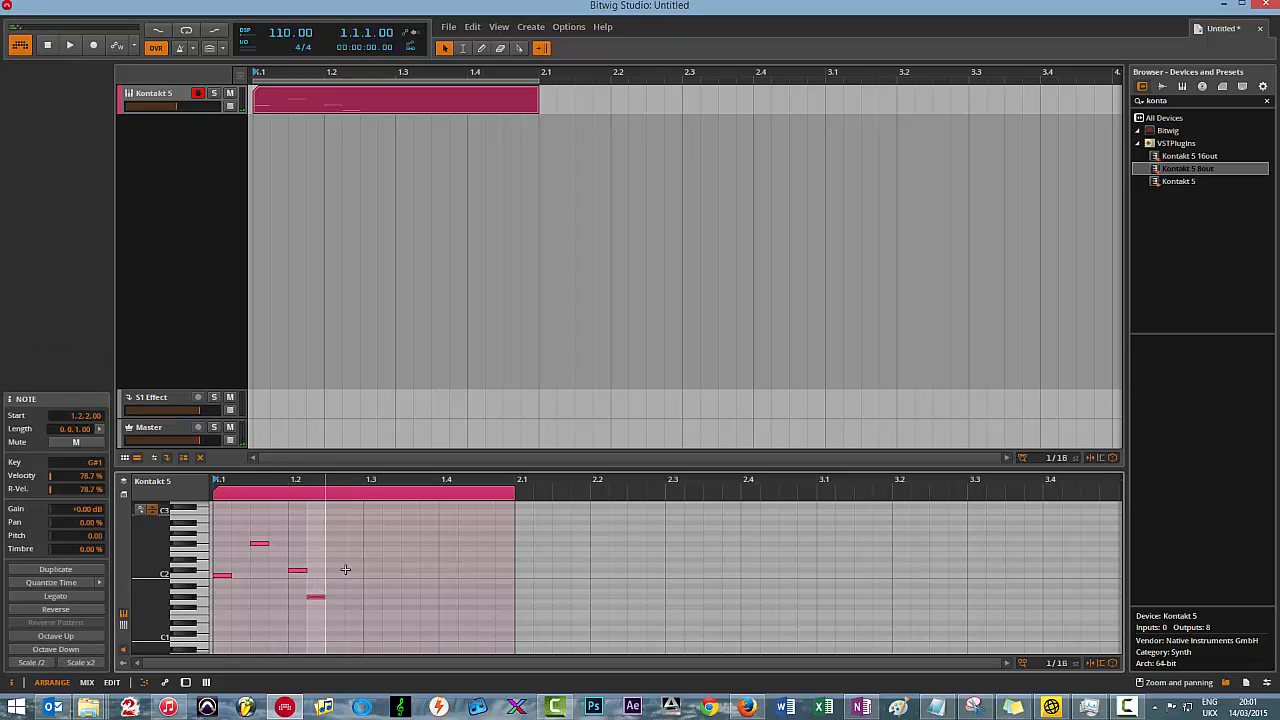
double_click(350, 575)
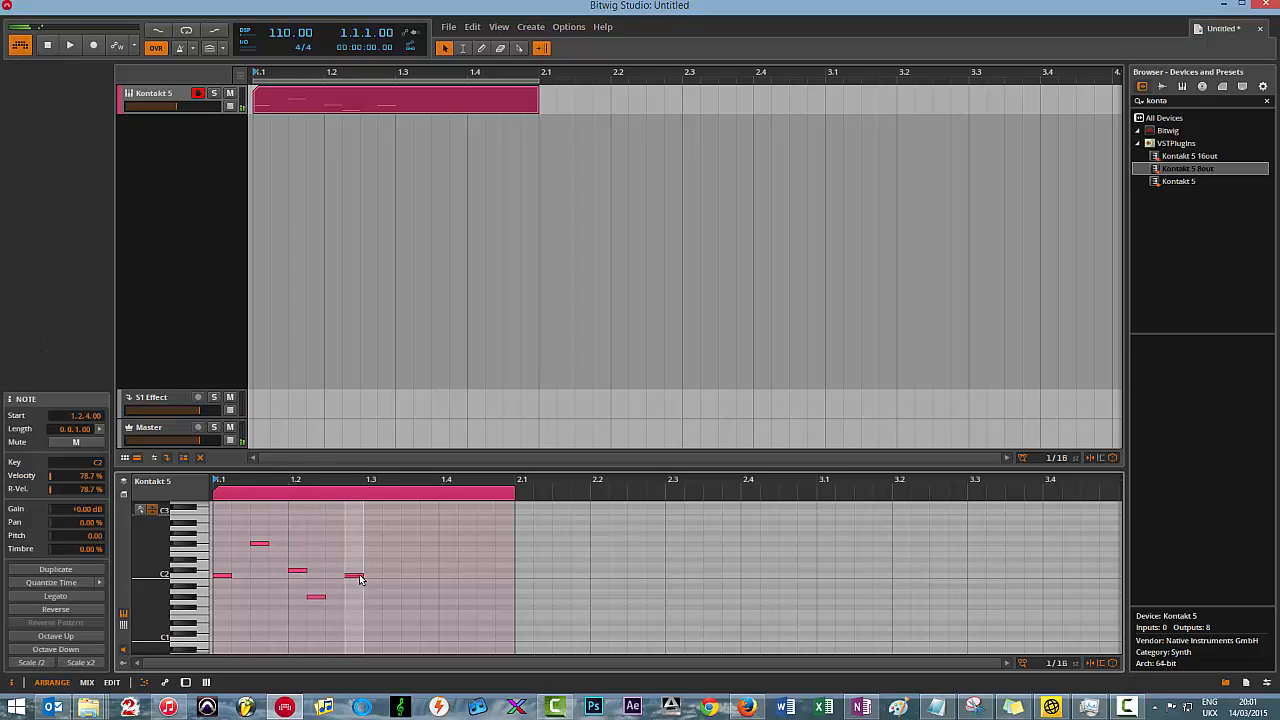
left_click_drag(372, 581, 375, 579)
double_click(404, 566)
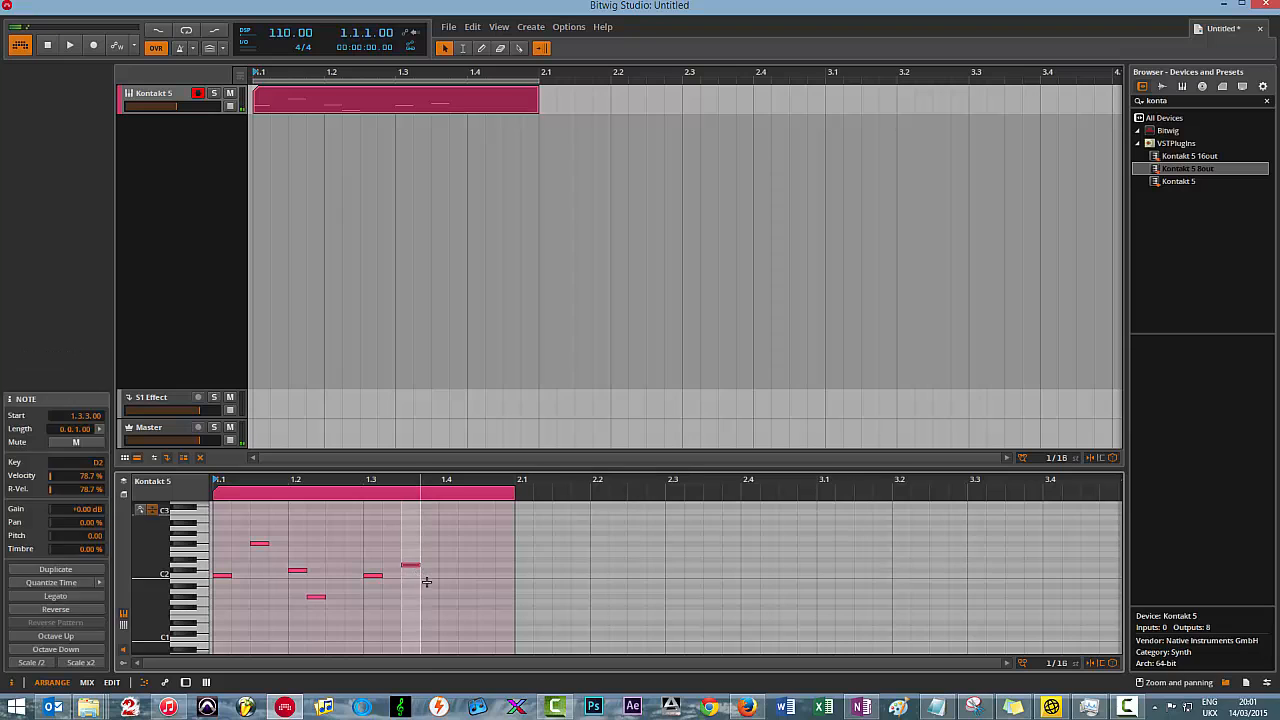
double_click(426, 582)
double_click(463, 538)
double_click(502, 597)
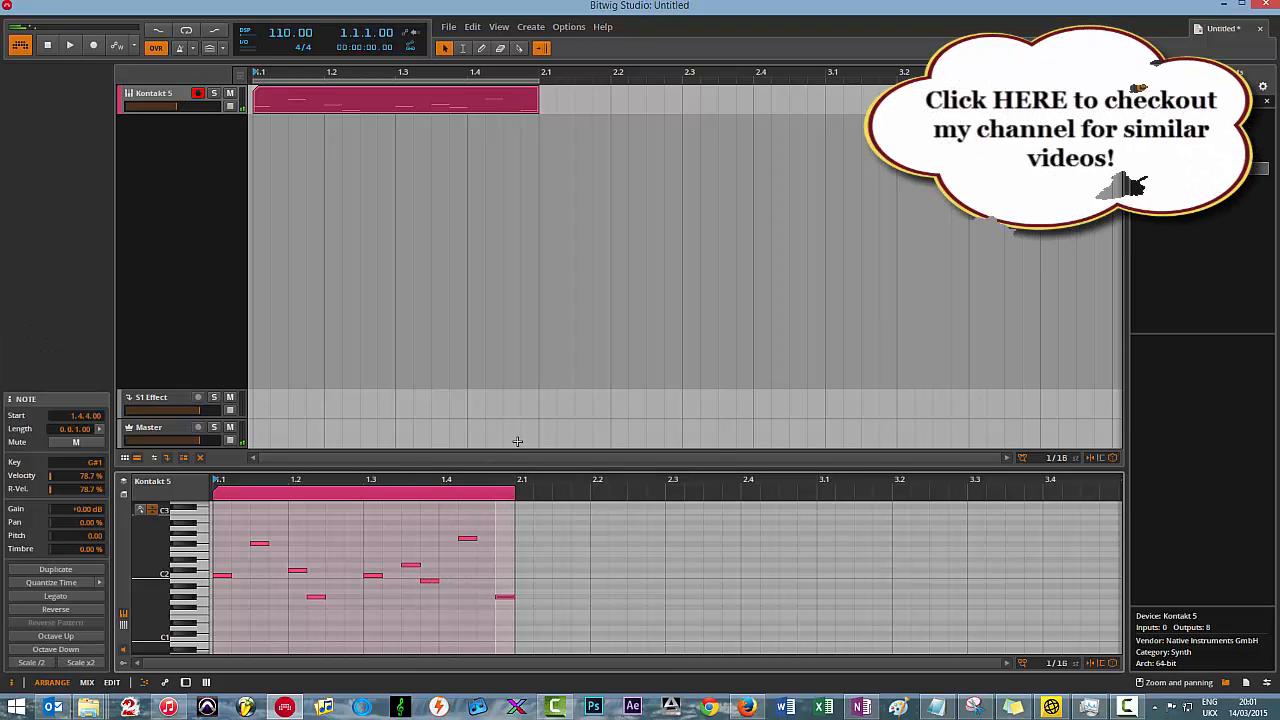
- Test-play the clip, turn on the arrangement loop and start looped playback
key("space")
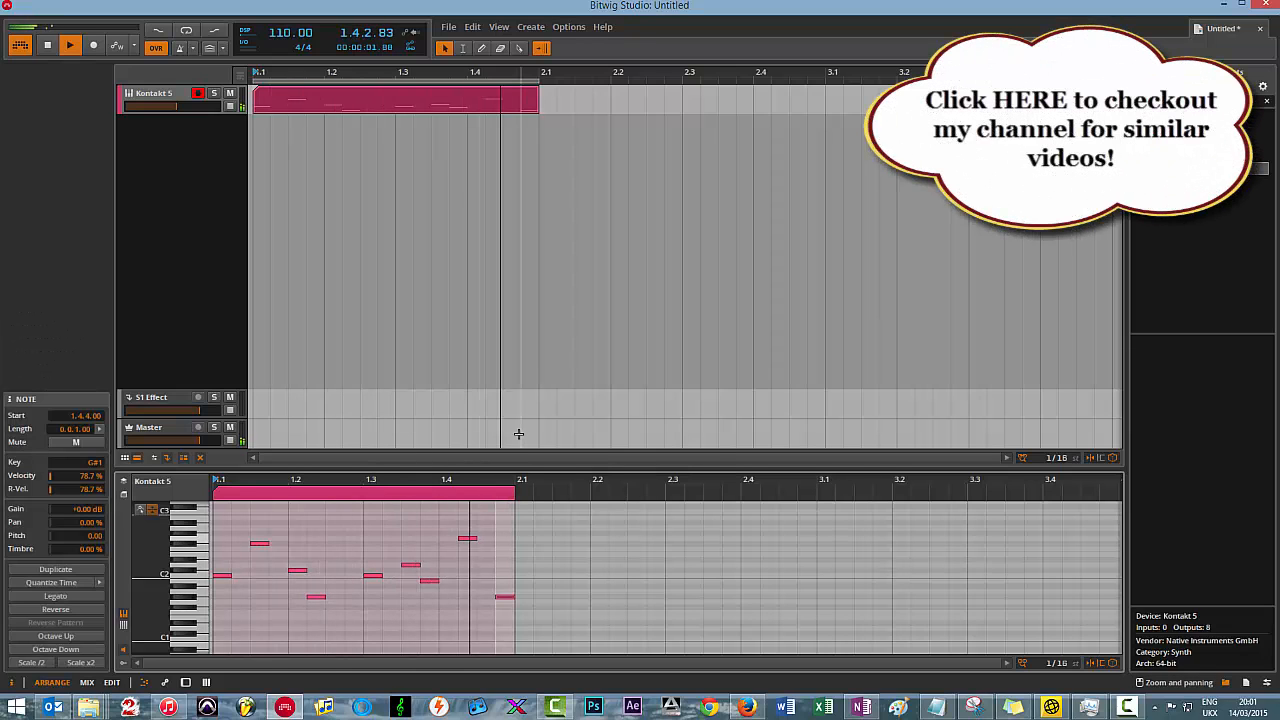
key("space")
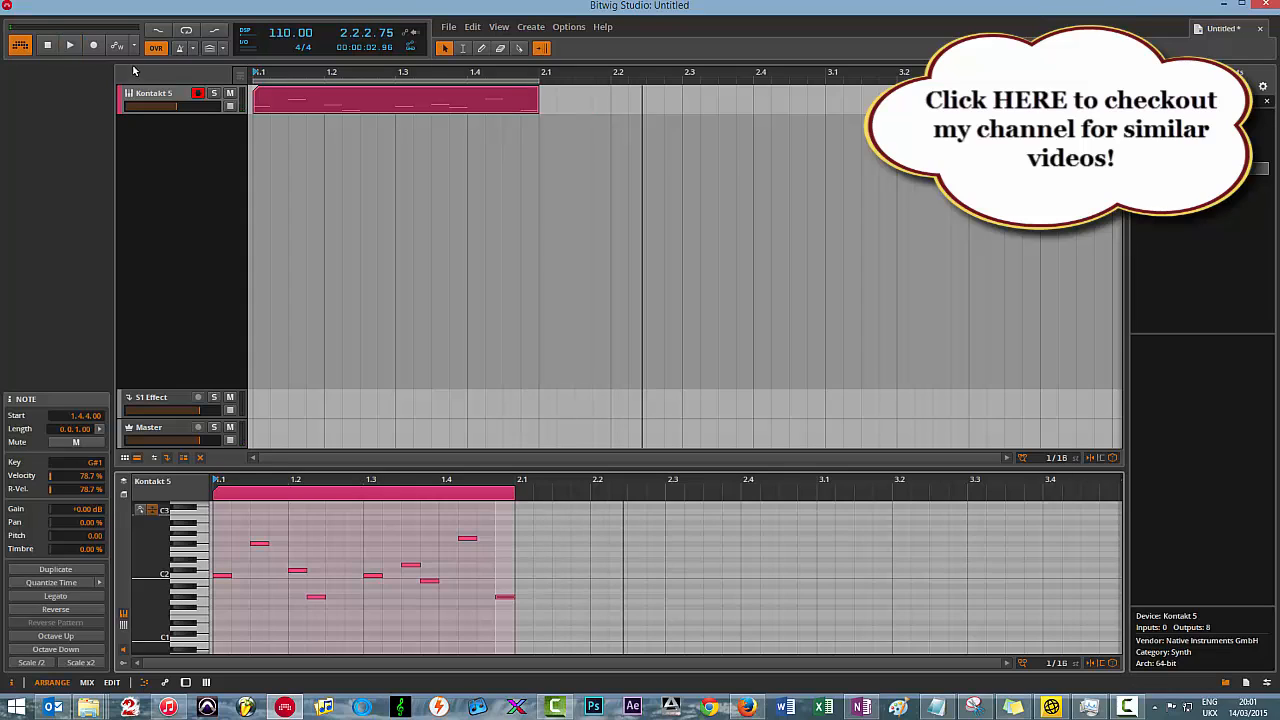
left_click(186, 33)
key("space")
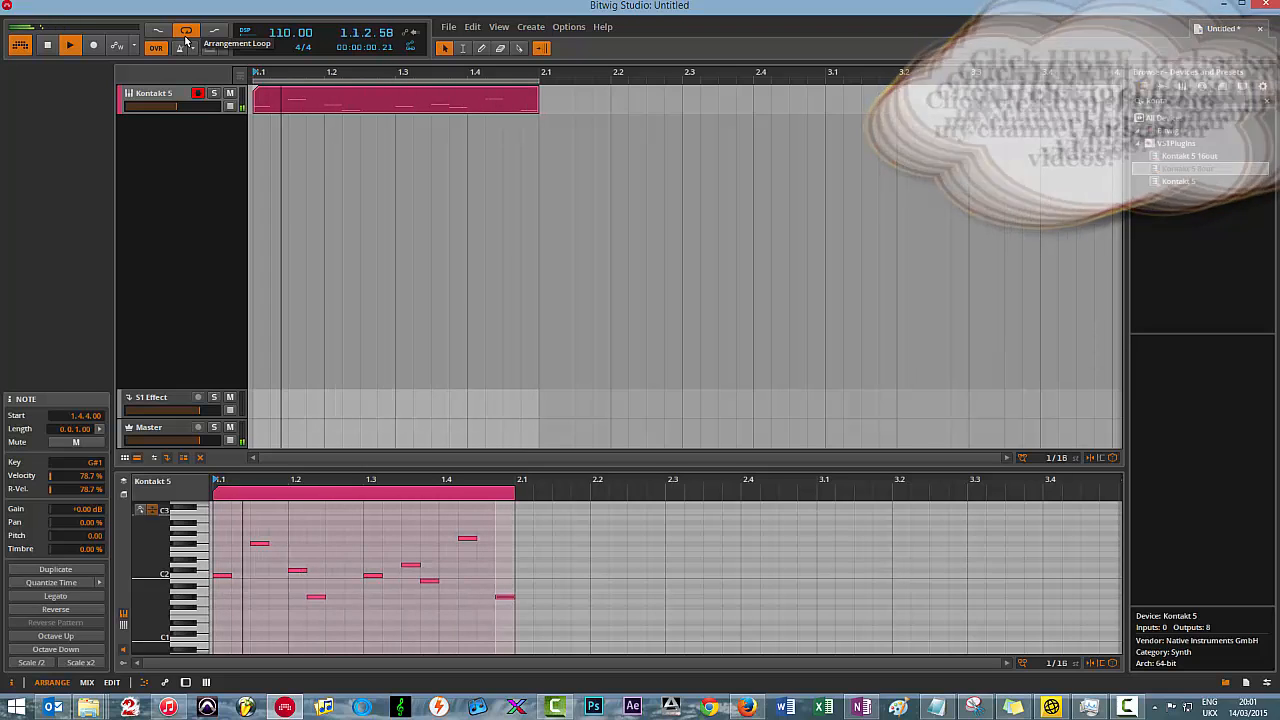
- Check the Kontakt output channels' levels in the Mix view and reopen the Kontakt 5 window from the arrangement
key("alt+2")
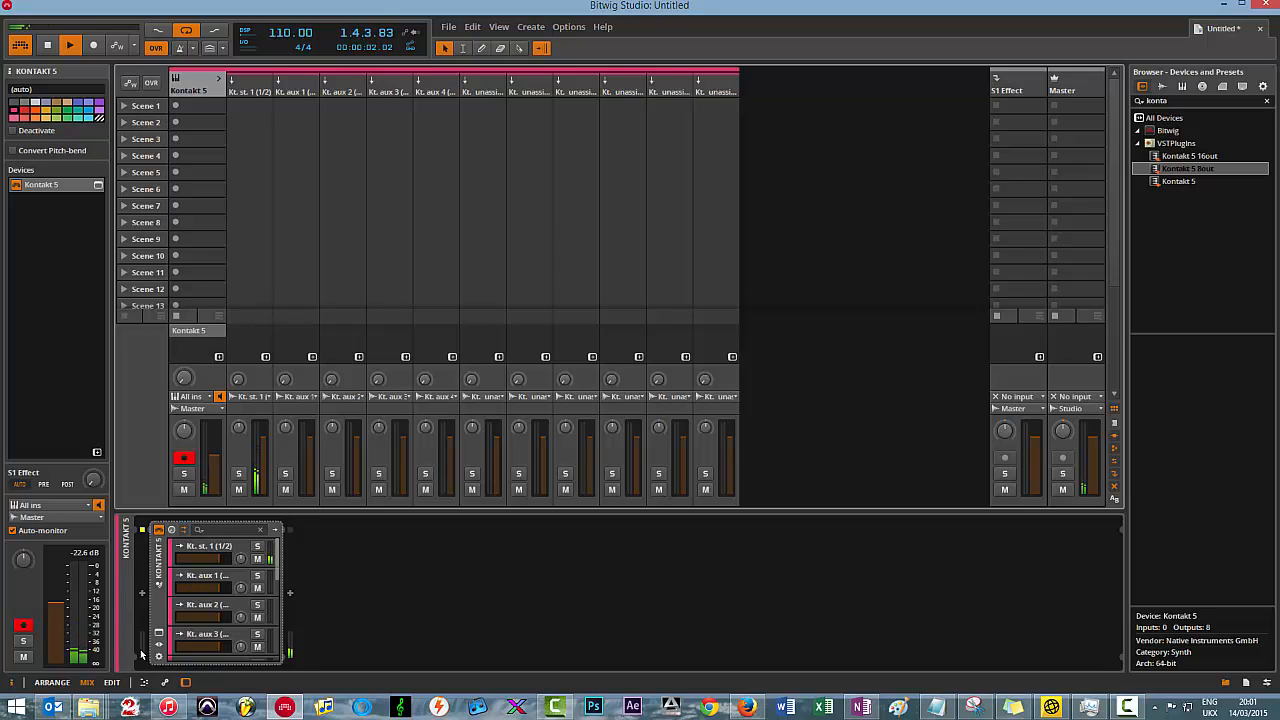
key("alt+1")
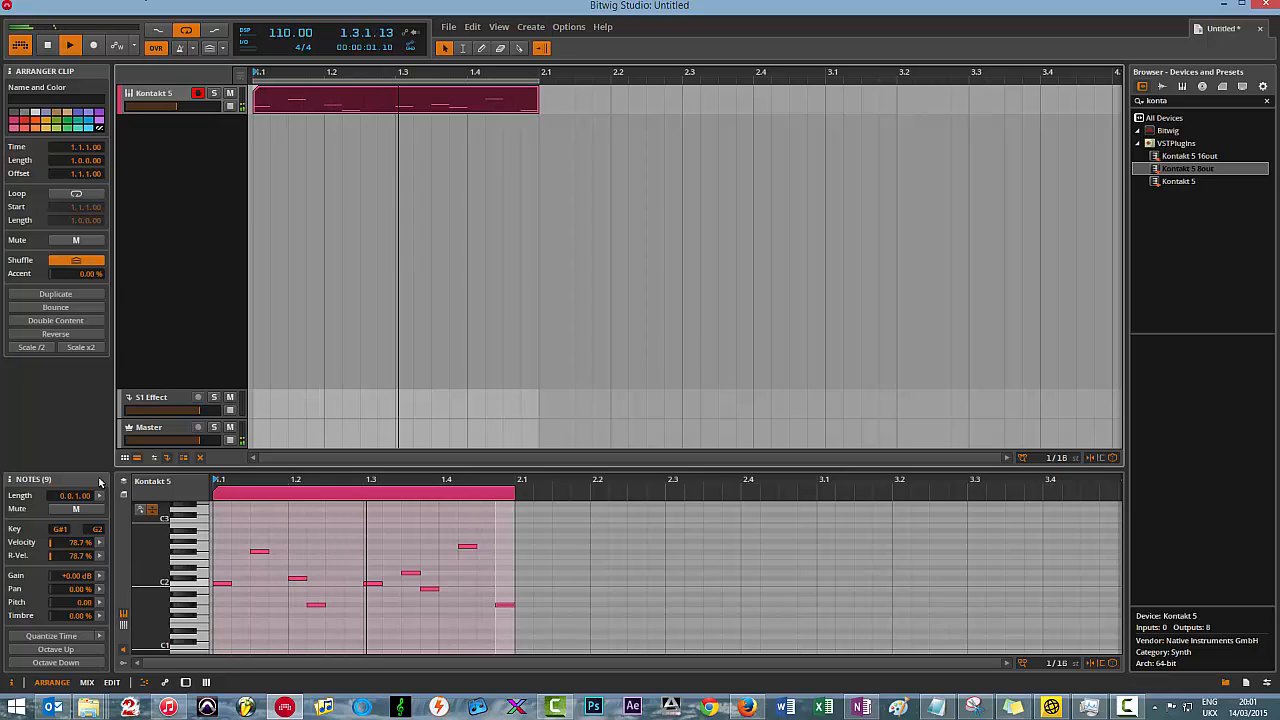
left_click(168, 94)
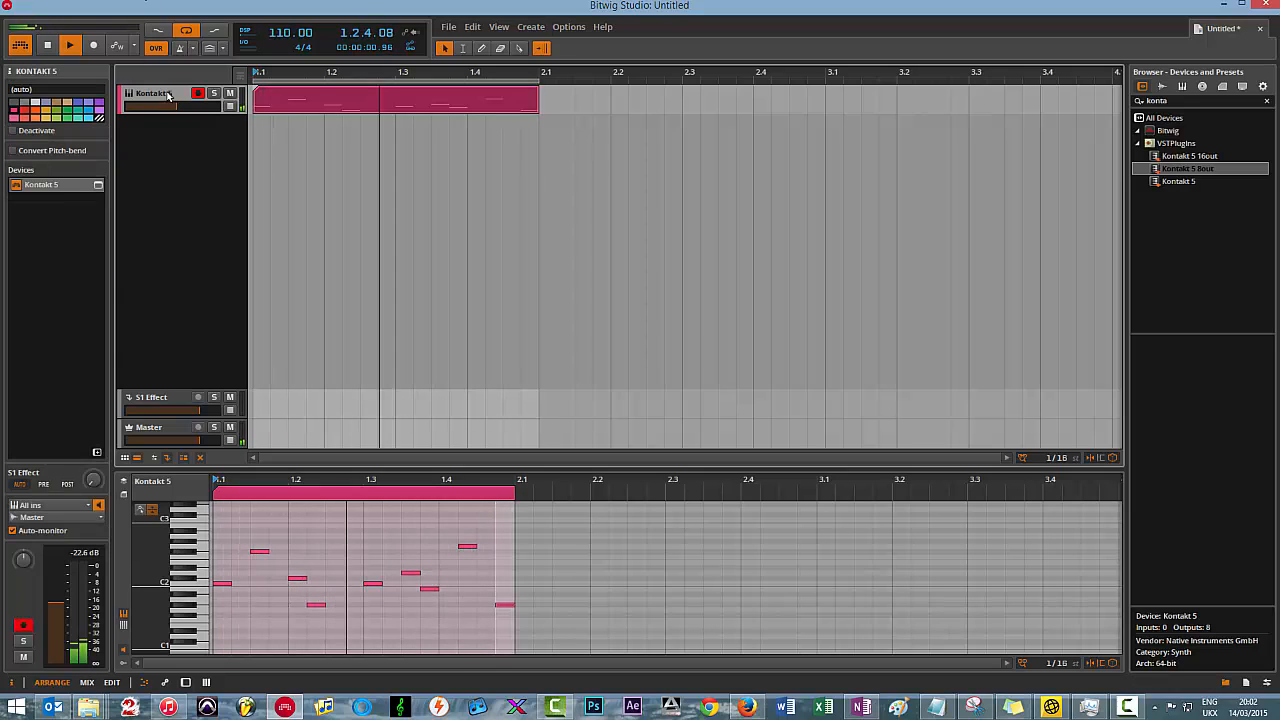
left_click(97, 185)
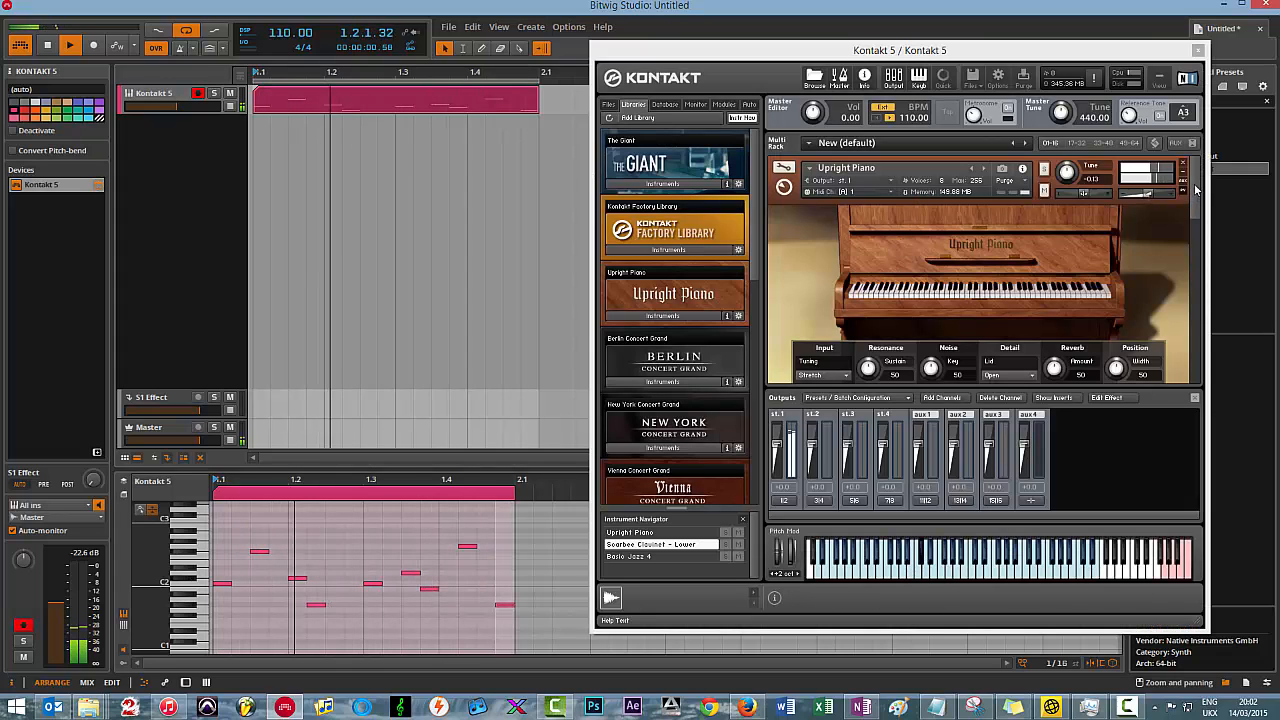
- Set the Scarbee Clavinet - Lower instrument's MIDI channel to port A, channel 1
left_click_drag(1195, 190, 1195, 249)
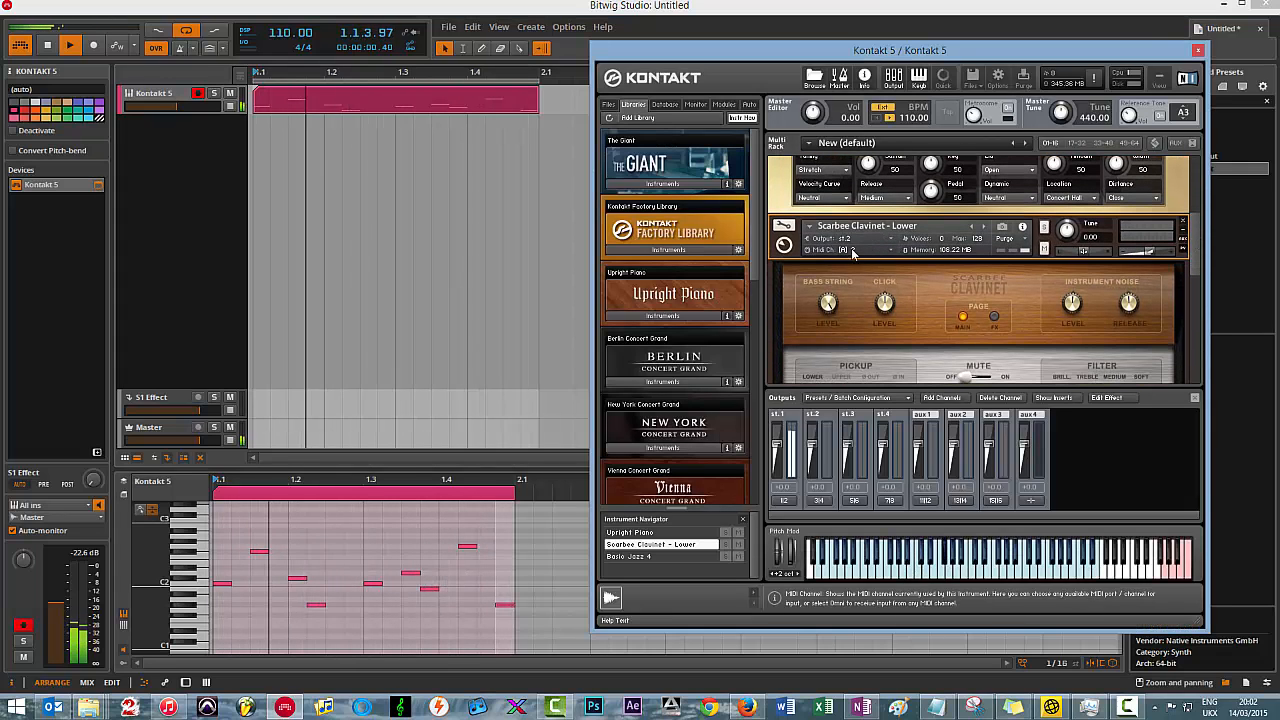
scroll(934, 210, "up", 3)
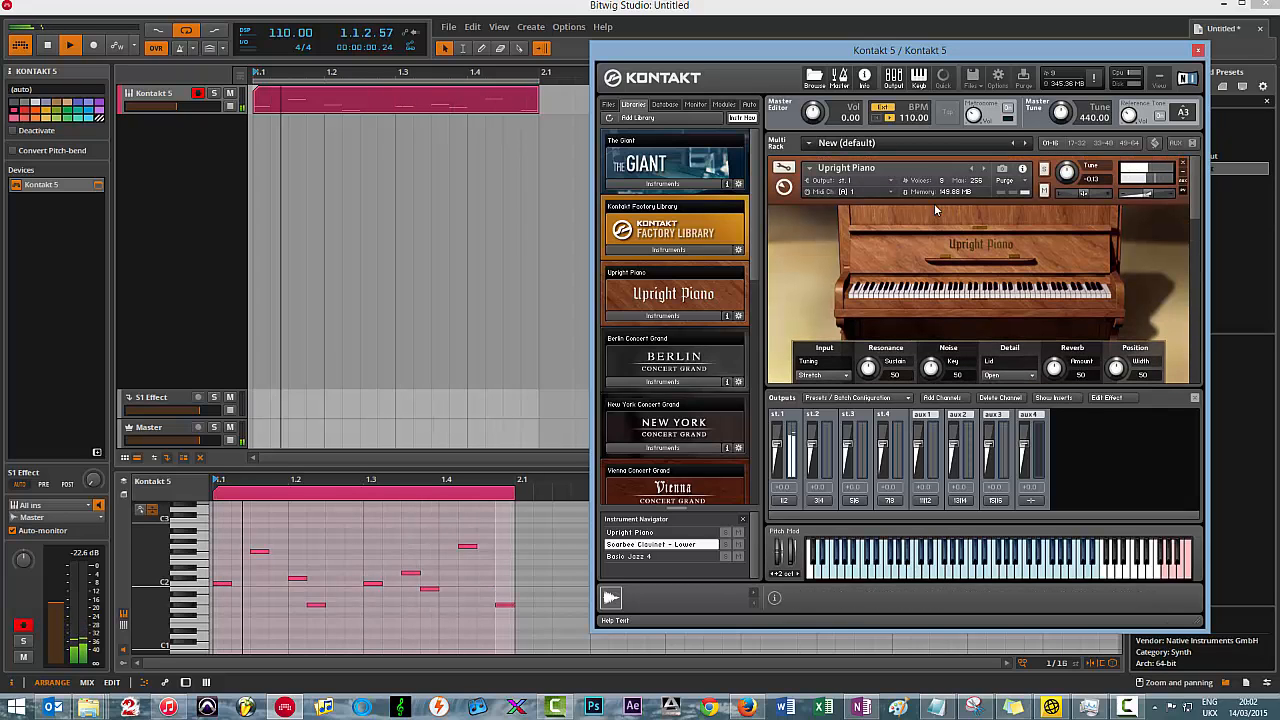
left_click_drag(1192, 200, 1197, 246)
left_click(866, 259)
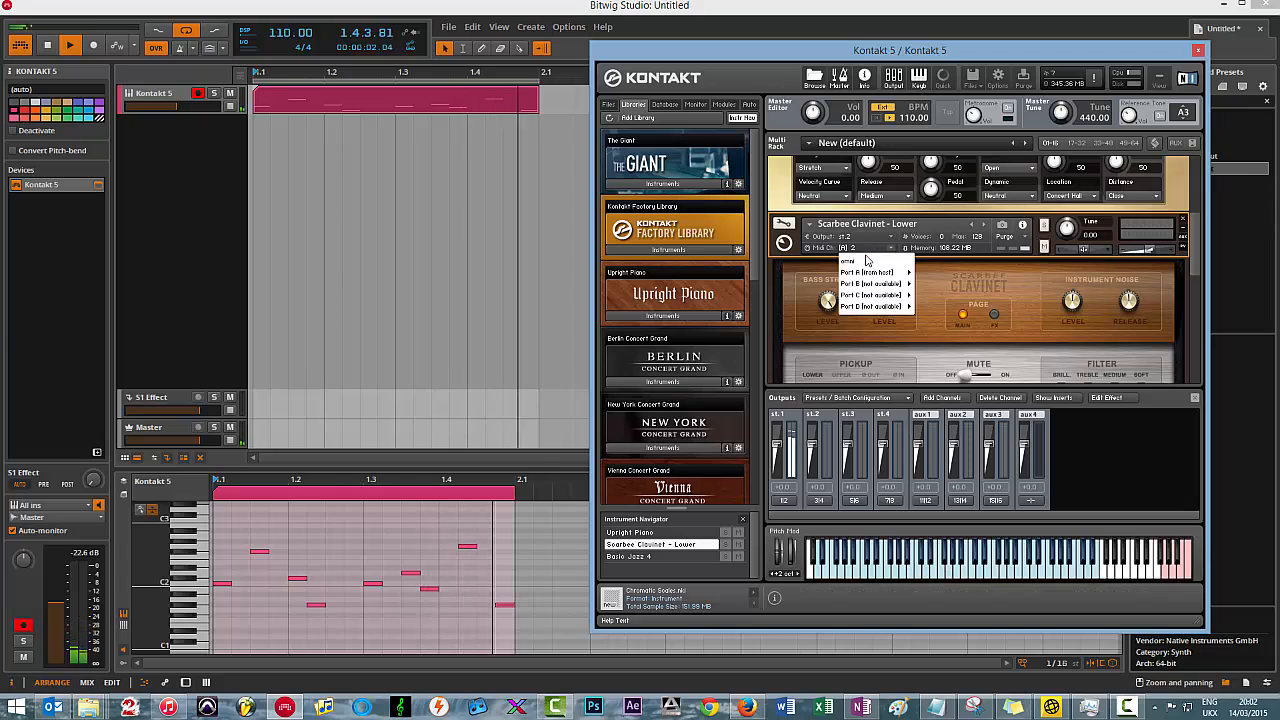
mouse_move(880, 272)
left_click(922, 275)
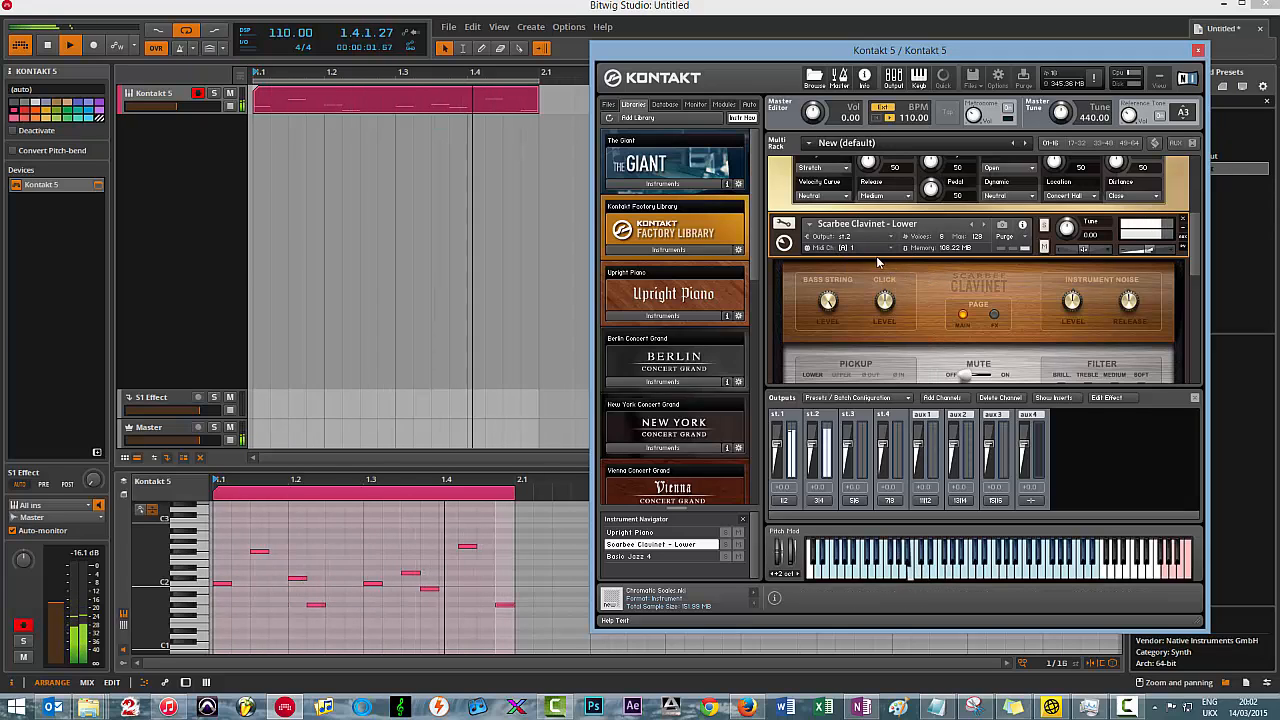
- Set the Basic Jazz 4 instrument's MIDI channel to port A, channel 1, and stop playback after listening
left_click_drag(1194, 246, 1194, 300)
left_click(848, 289)
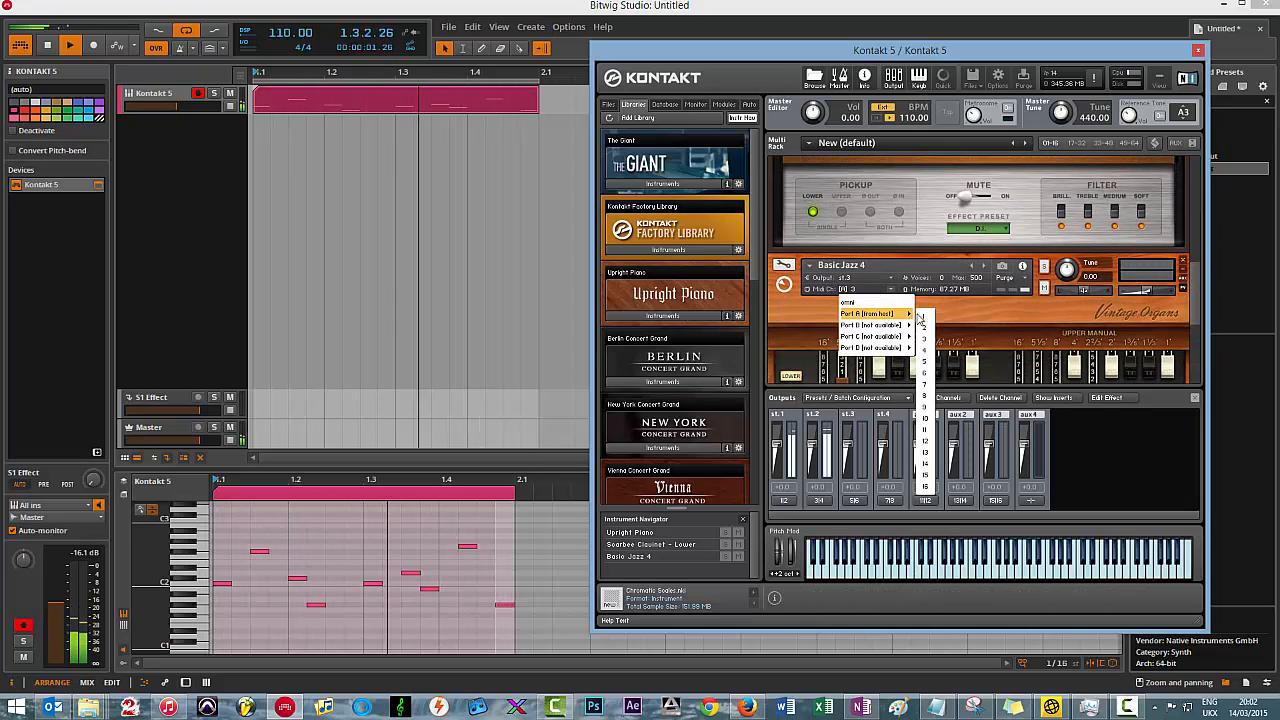
left_click(922, 314)
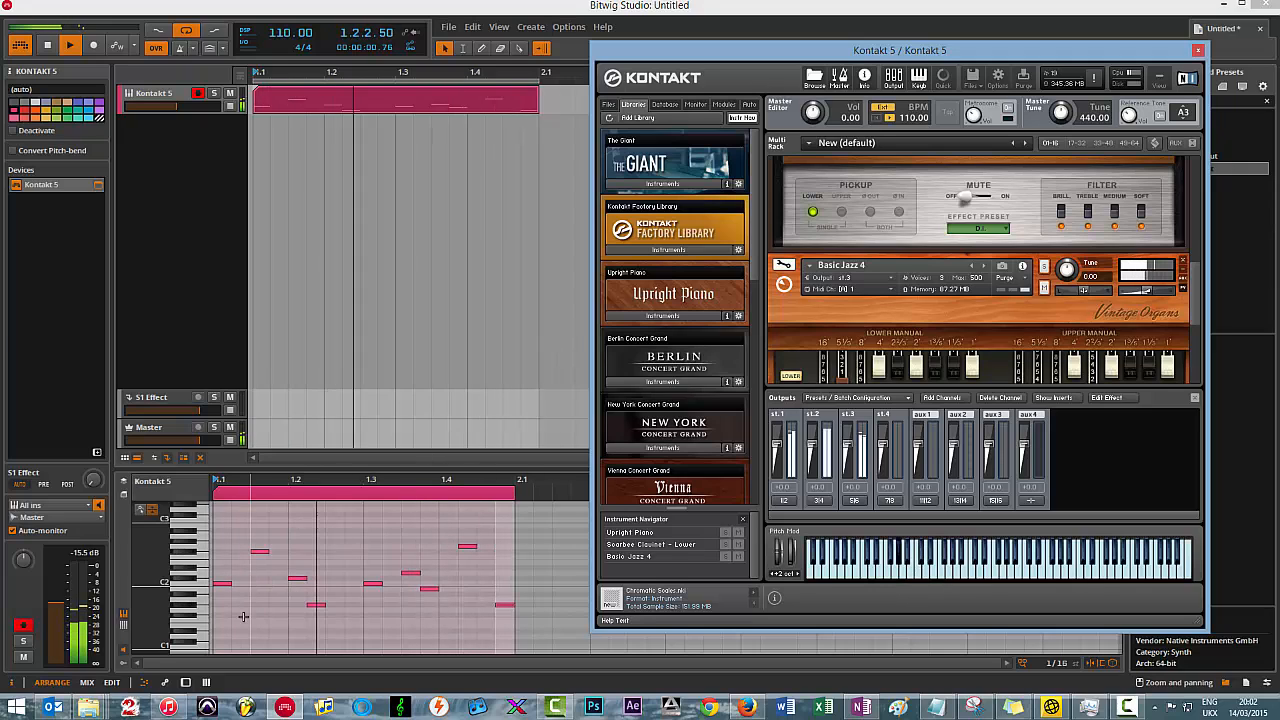
key("space")
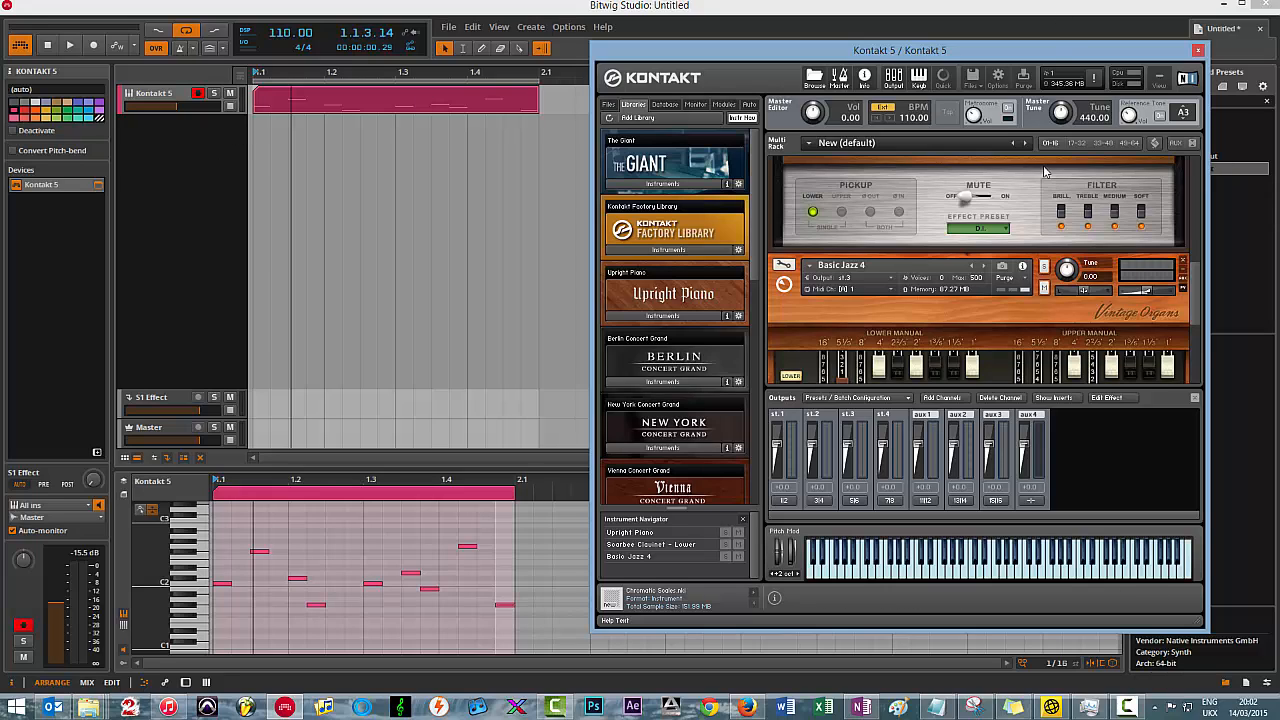
- Create two new instrument tracks below the Kontakt 5 track
right_click(172, 144)
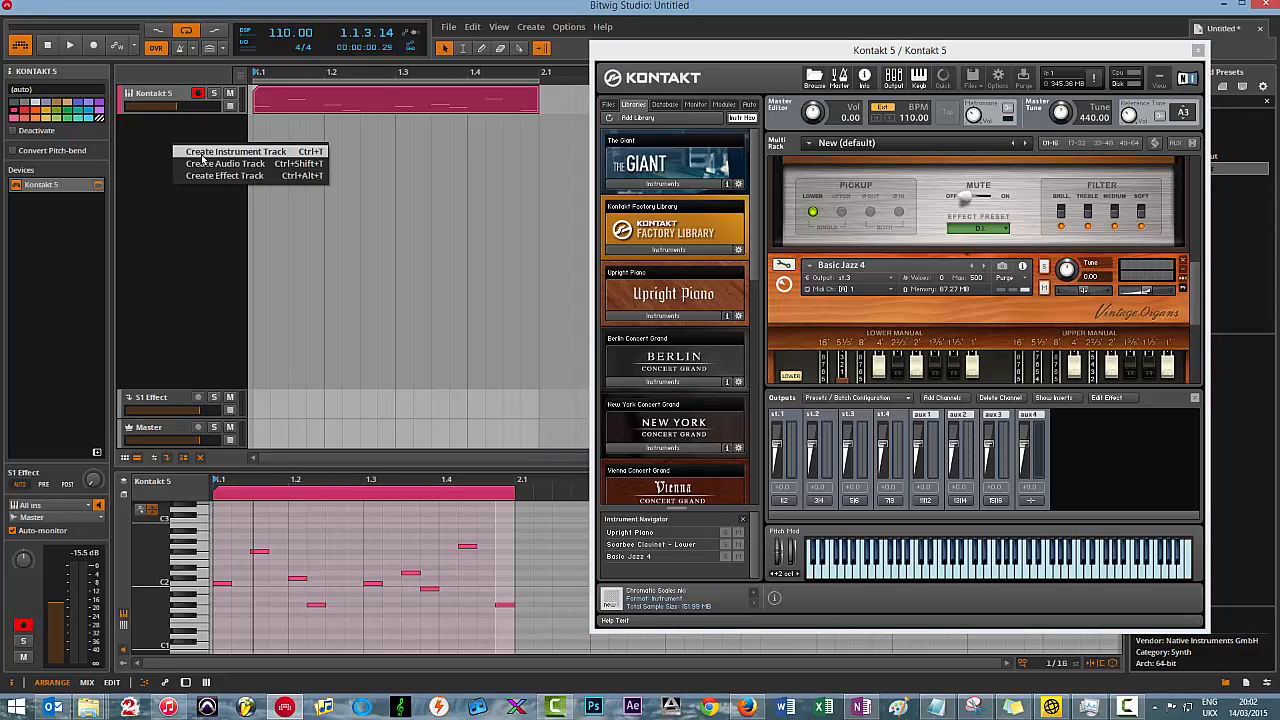
left_click(205, 158)
right_click(186, 164)
left_click(208, 172)
- Rename the Kontakt 5 track as Piano and the two new instrument tracks as Scarbee and Organ
right_click(140, 95)
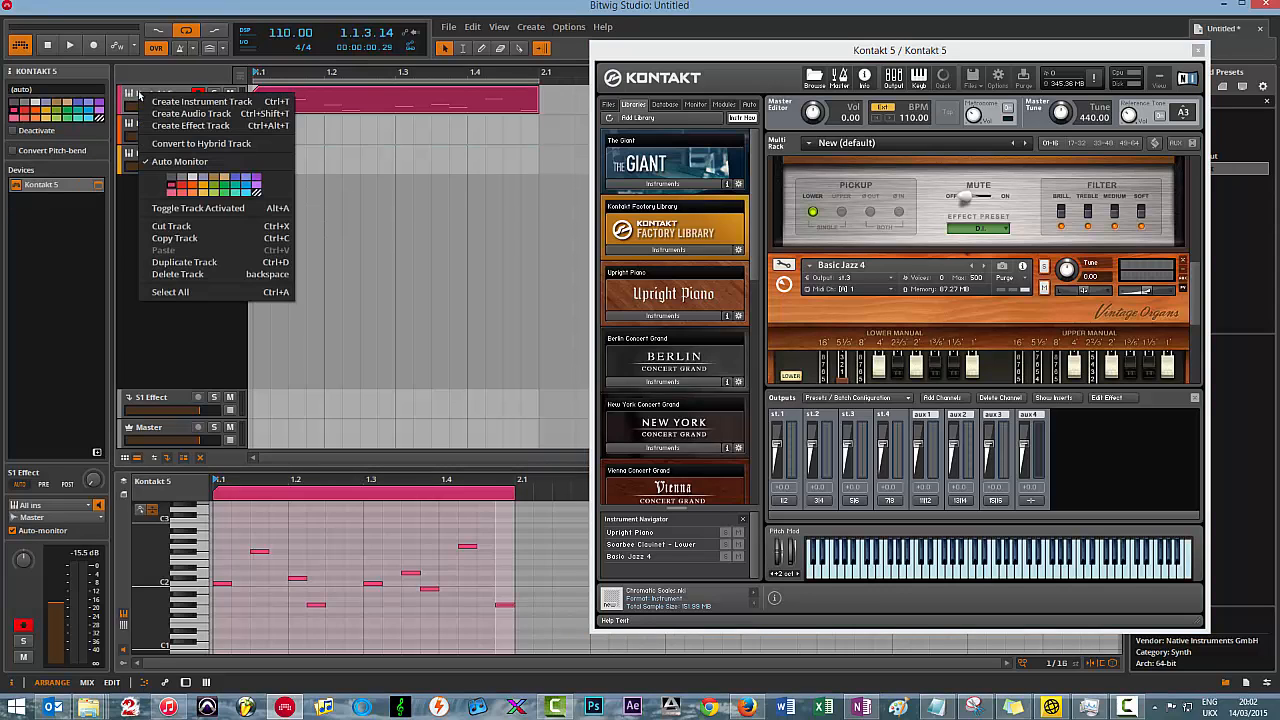
left_click(60, 90)
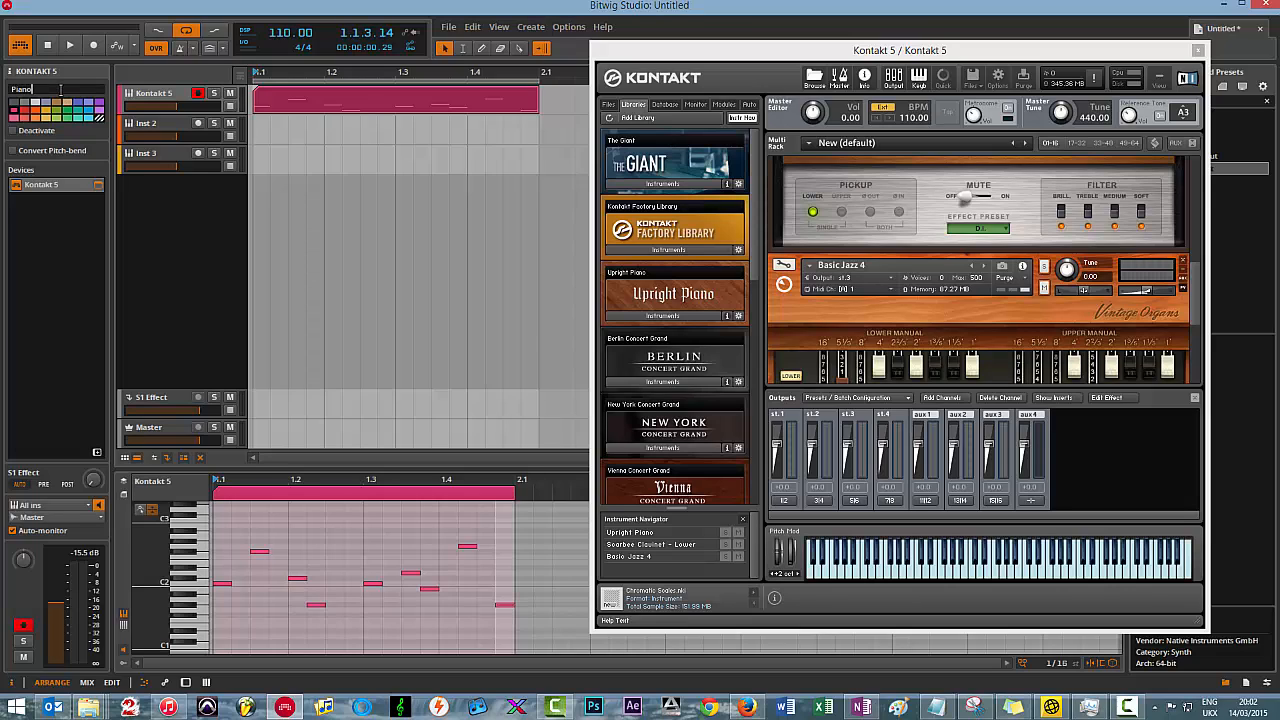
left_click(164, 129)
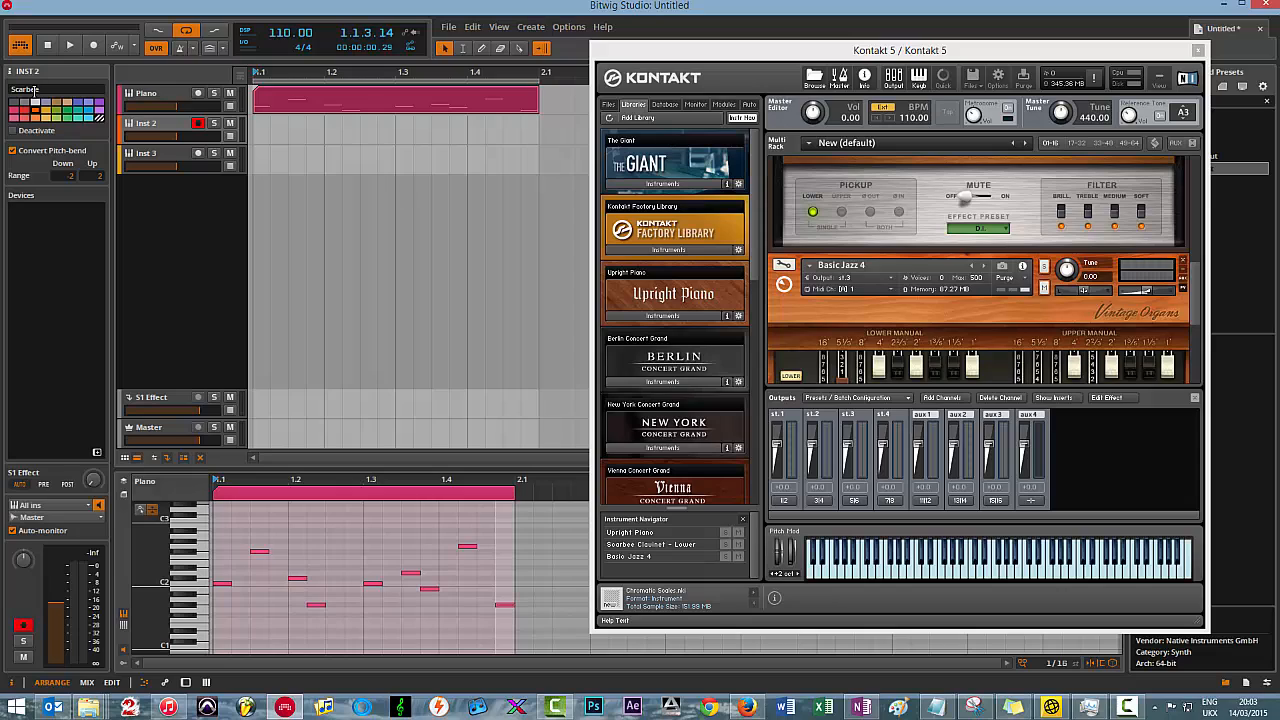
left_click(140, 152)
left_click(48, 87)
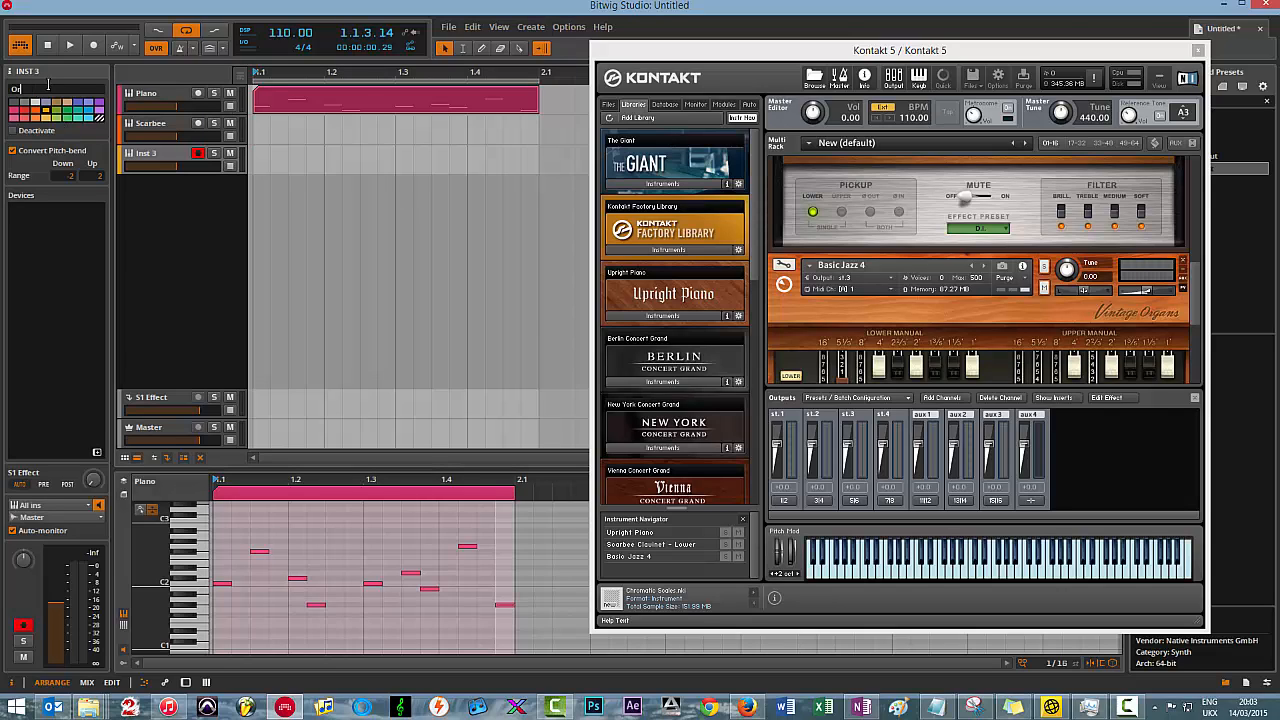
key("Return")
- Set the Kontakt MIDI channels to port A channel 2 for Scarbee Clavinet - Lower and channel 3 for Basic Jazz 4
left_click_drag(1198, 304, 1194, 253)
left_click(874, 195)
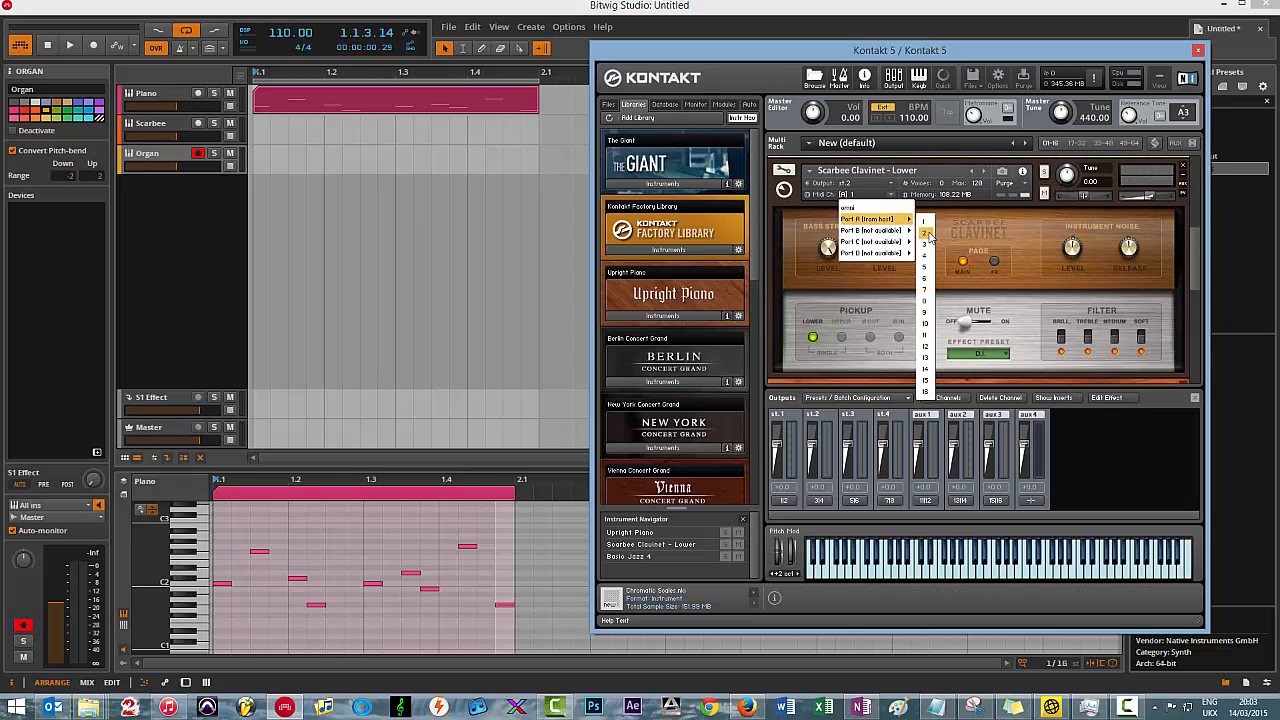
left_click(926, 233)
left_click_drag(1196, 241, 1193, 305)
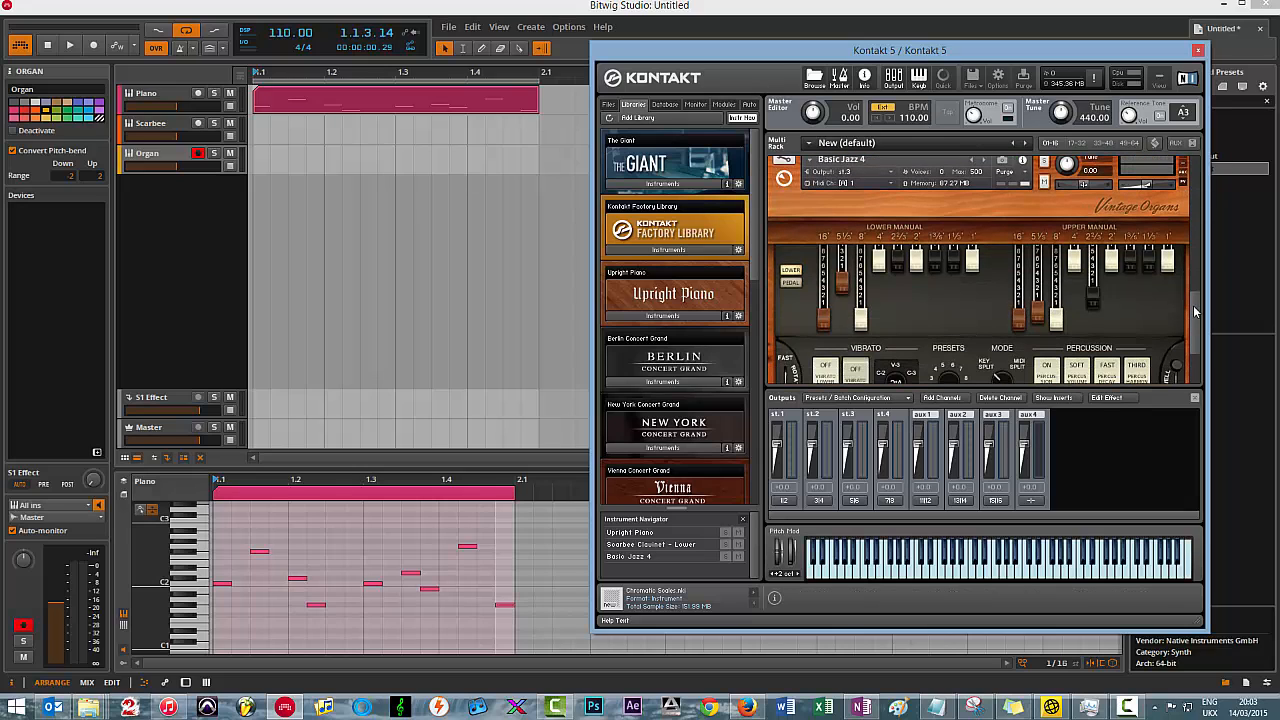
left_click(866, 186)
mouse_move(893, 217)
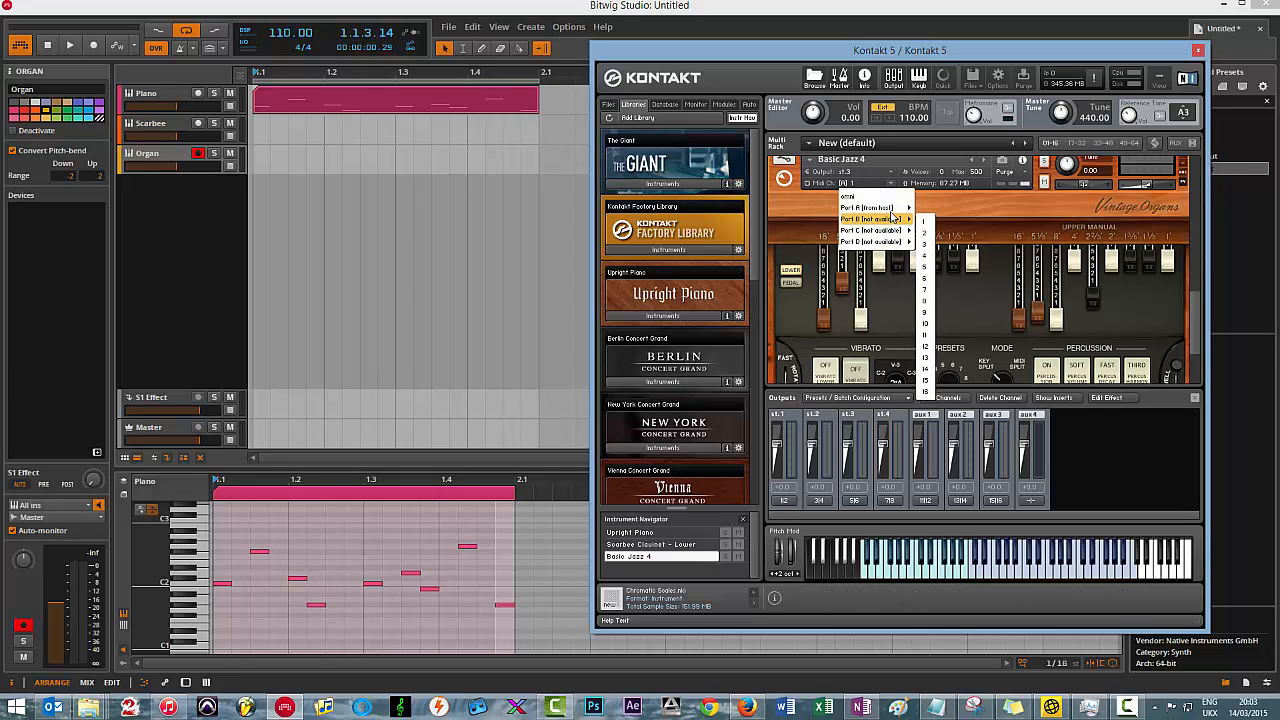
left_click(921, 234)
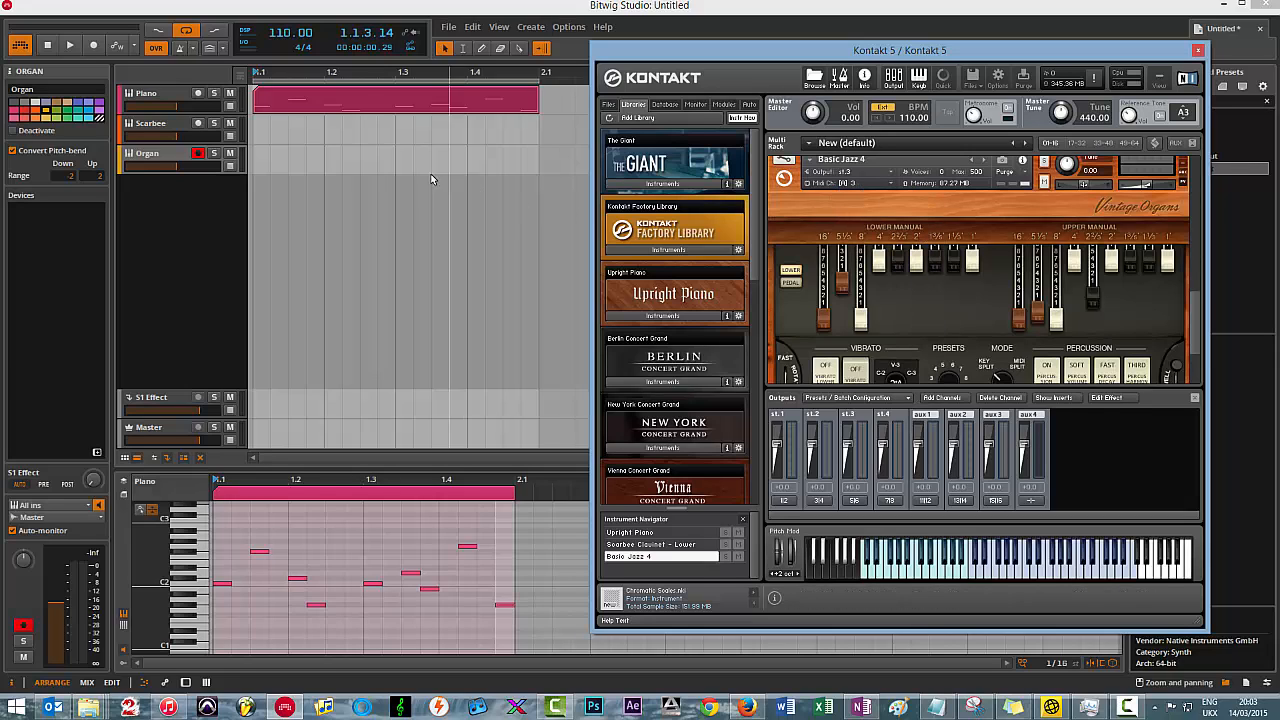
- Play the arrangement briefly to check which Kontakt outputs respond, and stop it
left_click(289, 154)
key("space")
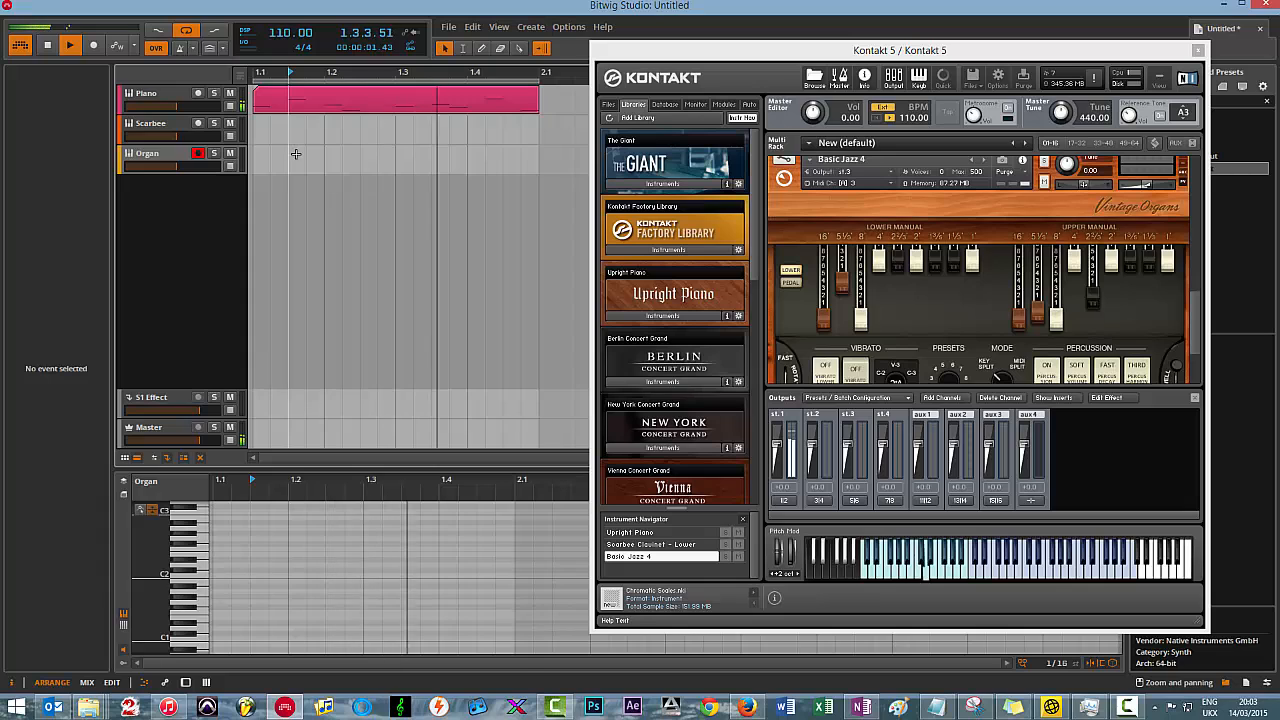
key("space")
- Copy the Piano clip to the start of the Scarbee and Organ tracks, moving the Kontakt window out of the way
left_click(324, 100)
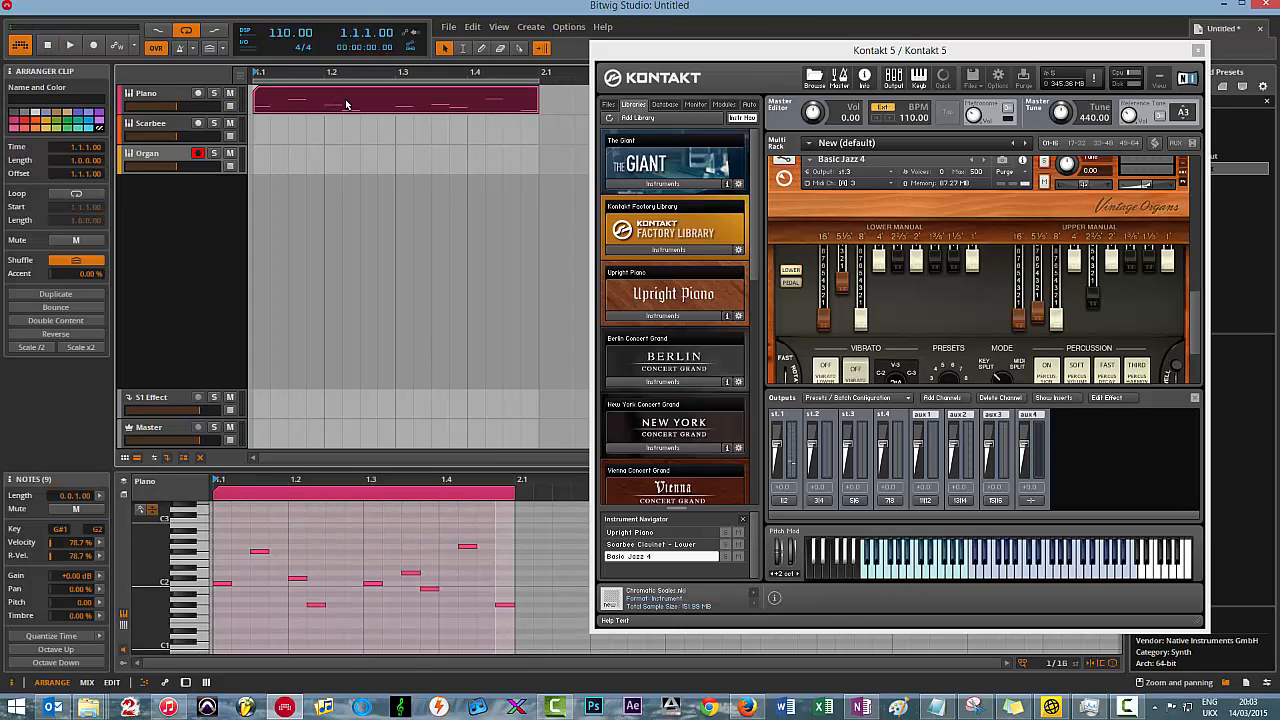
key("ctrl+d")
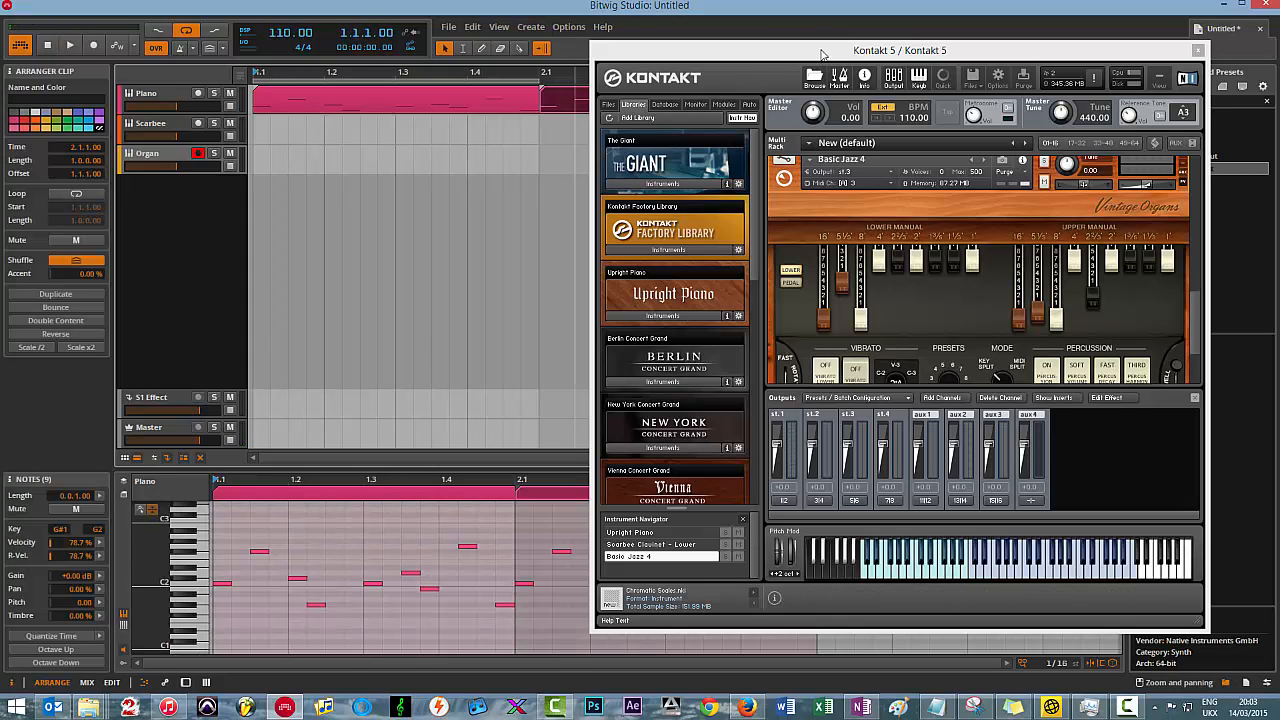
left_click_drag(823, 50, 952, 59)
left_click(634, 102)
left_click_drag(524, 130, 334, 136)
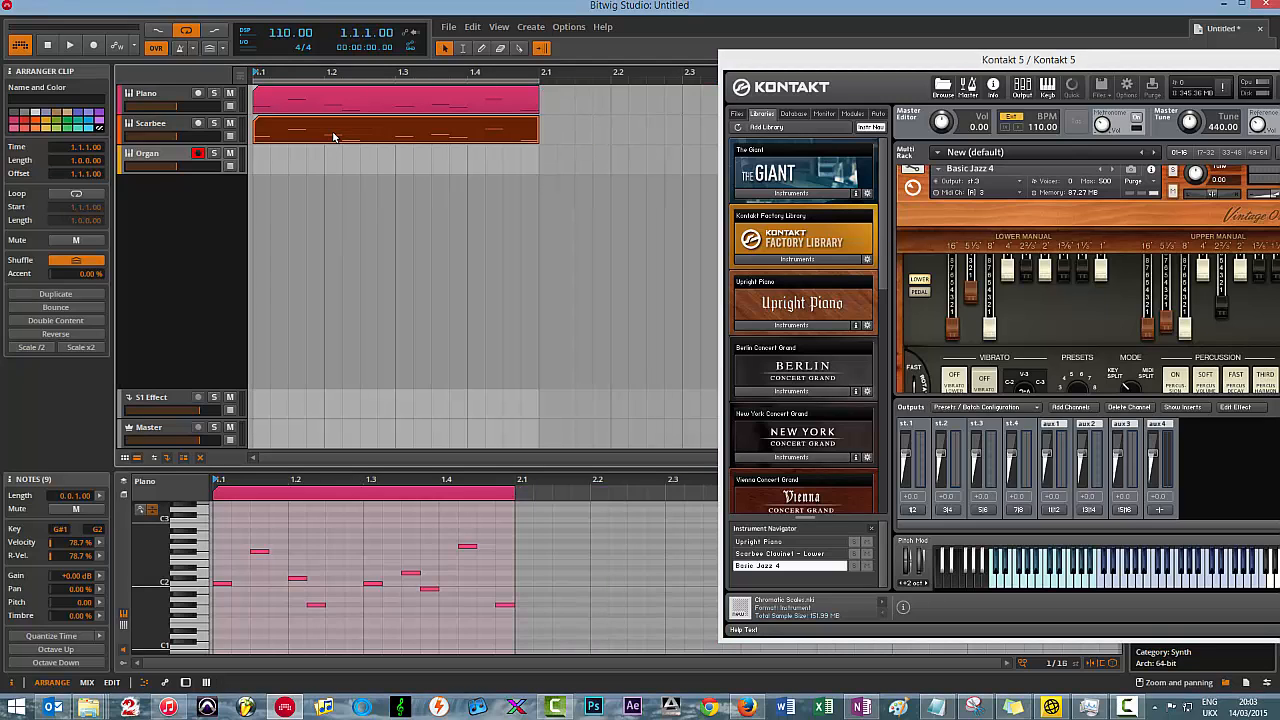
key("ctrl+d")
left_click_drag(578, 142, 297, 158)
- In the Scarbee clip, delete the opening C2 note and the note at 1.2, and move the F#2 note one sixteenth later
left_click(317, 138)
scroll(255, 567, "up", 3)
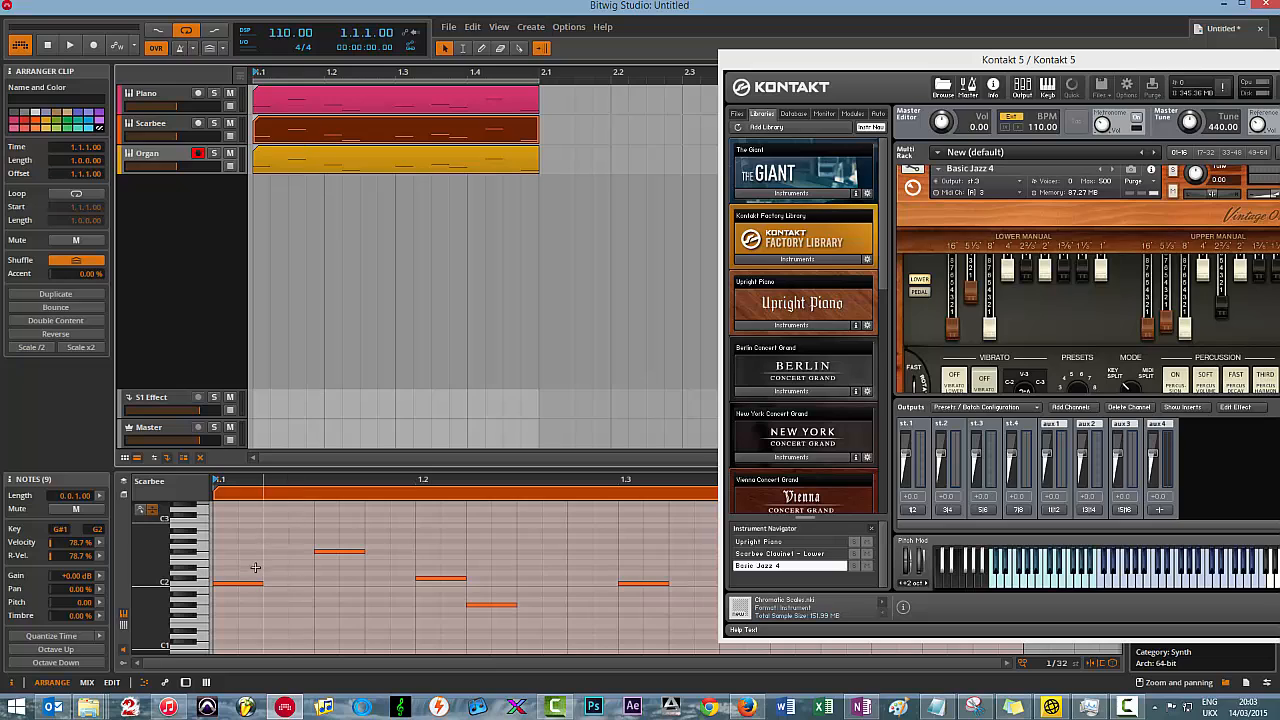
left_click(247, 583)
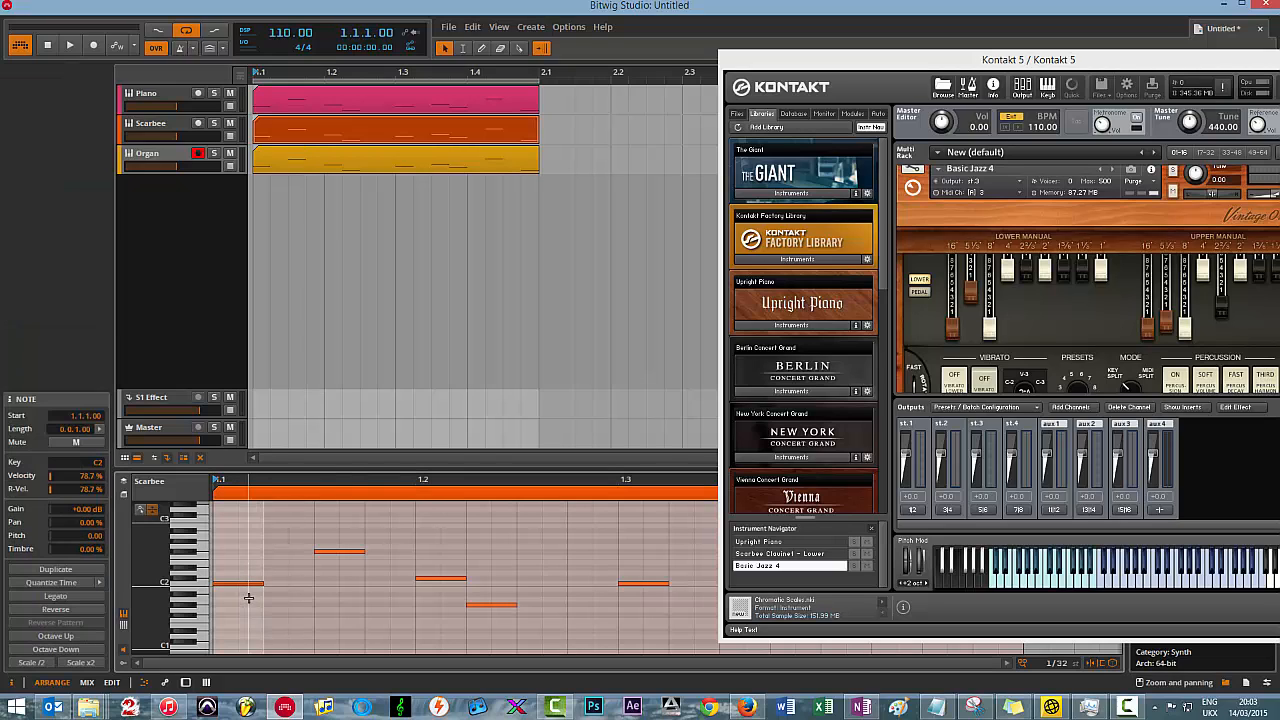
key("Delete")
left_click(338, 553)
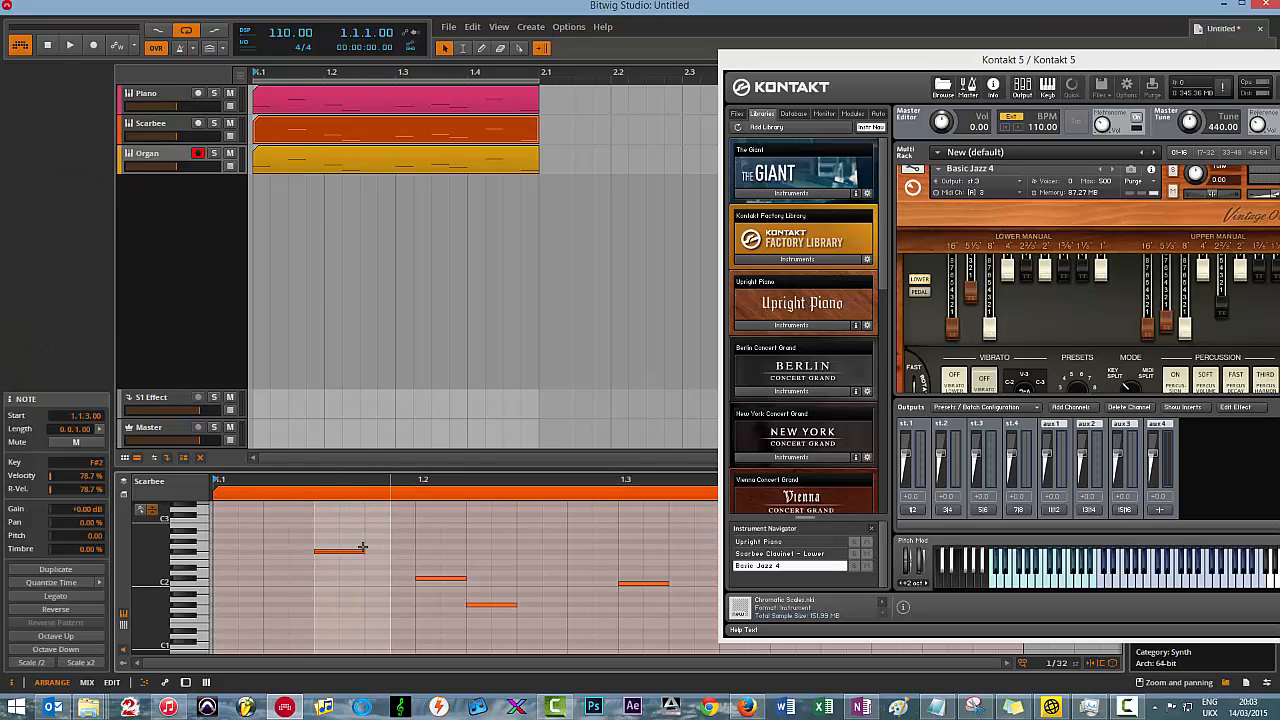
left_click_drag(383, 558, 461, 607)
key("Delete")
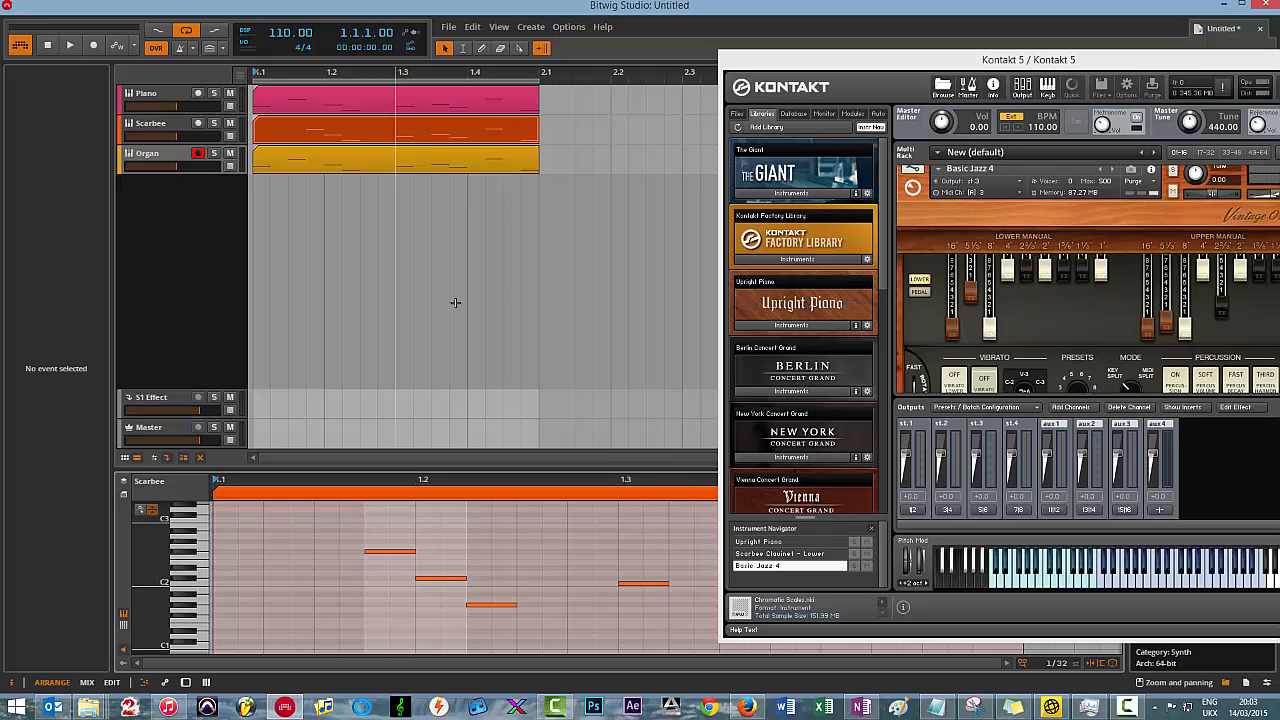
left_click(441, 578)
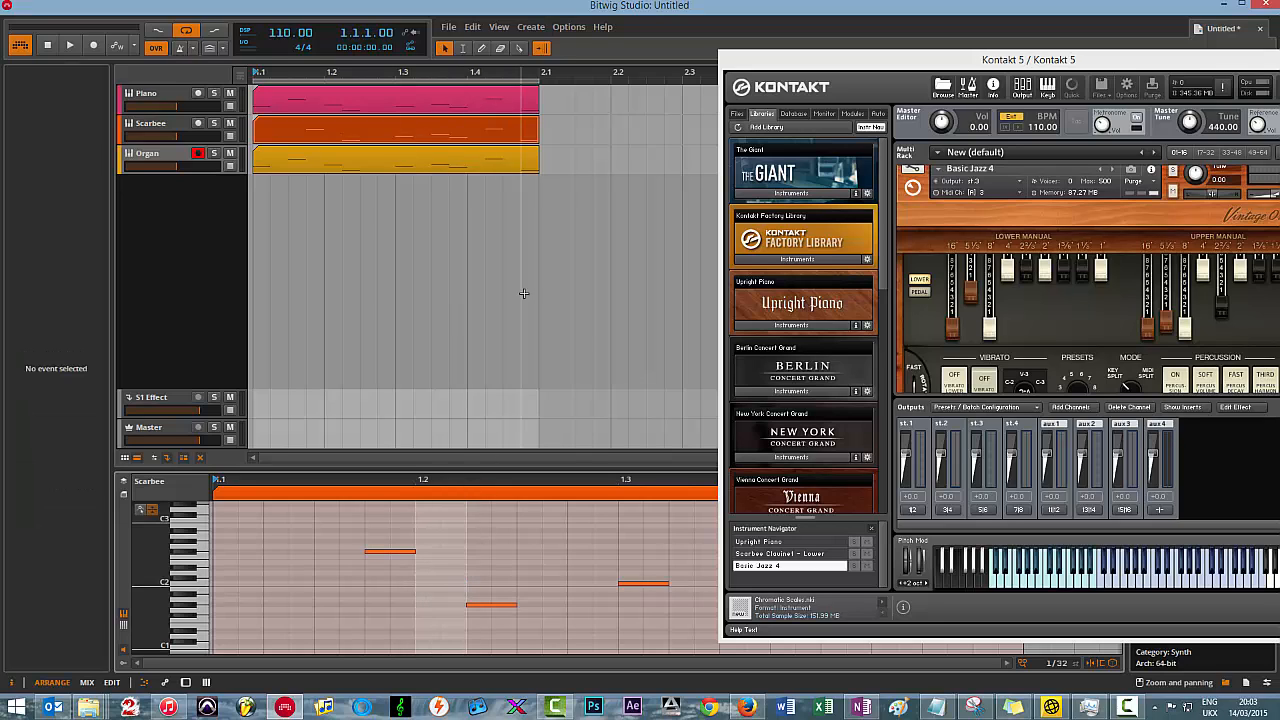
- Add a B3 note at 1.2.3 in the Organ clip and test-play the three clips
left_click(383, 158)
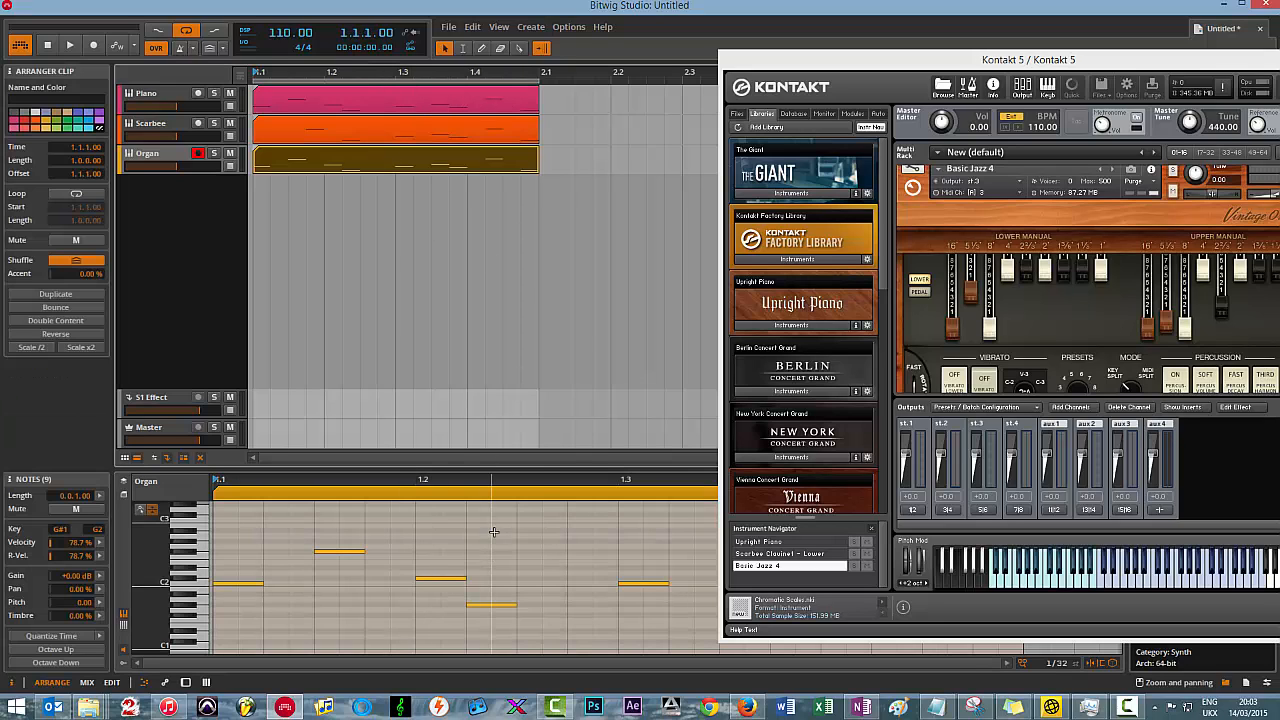
scroll(493, 531, "up", 3)
double_click(523, 541)
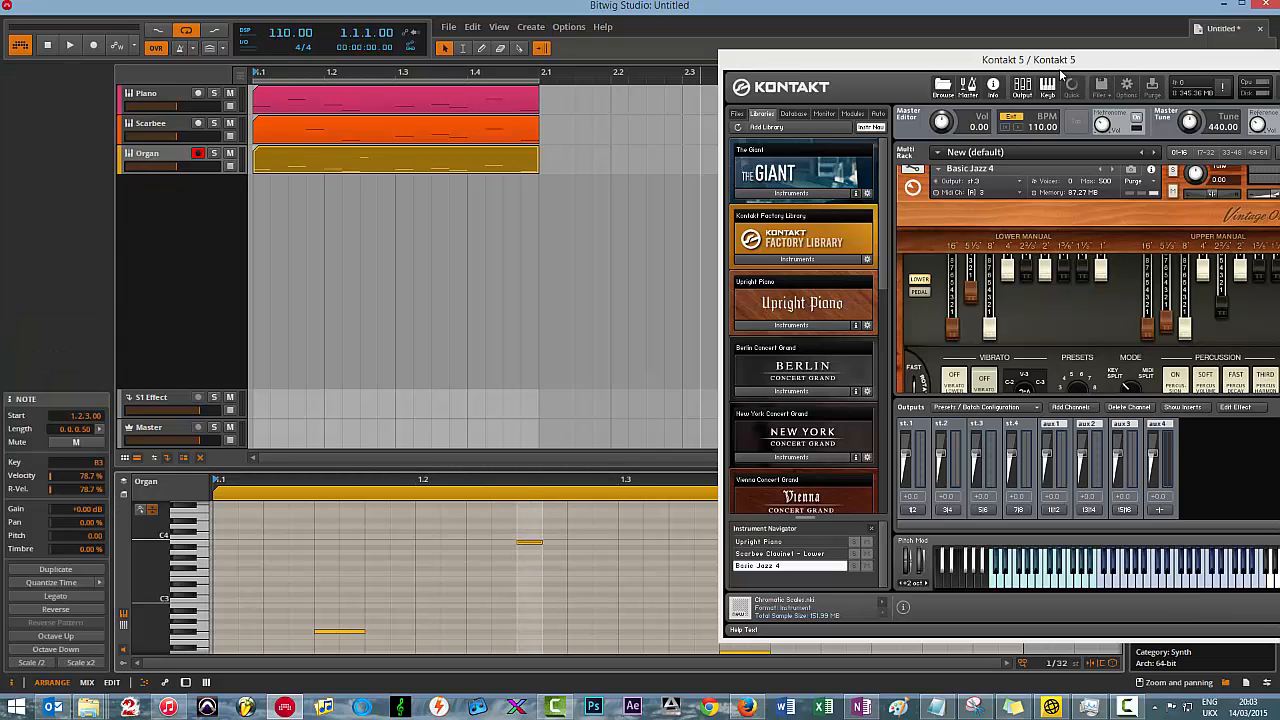
left_click_drag(1062, 62, 991, 75)
key("space")
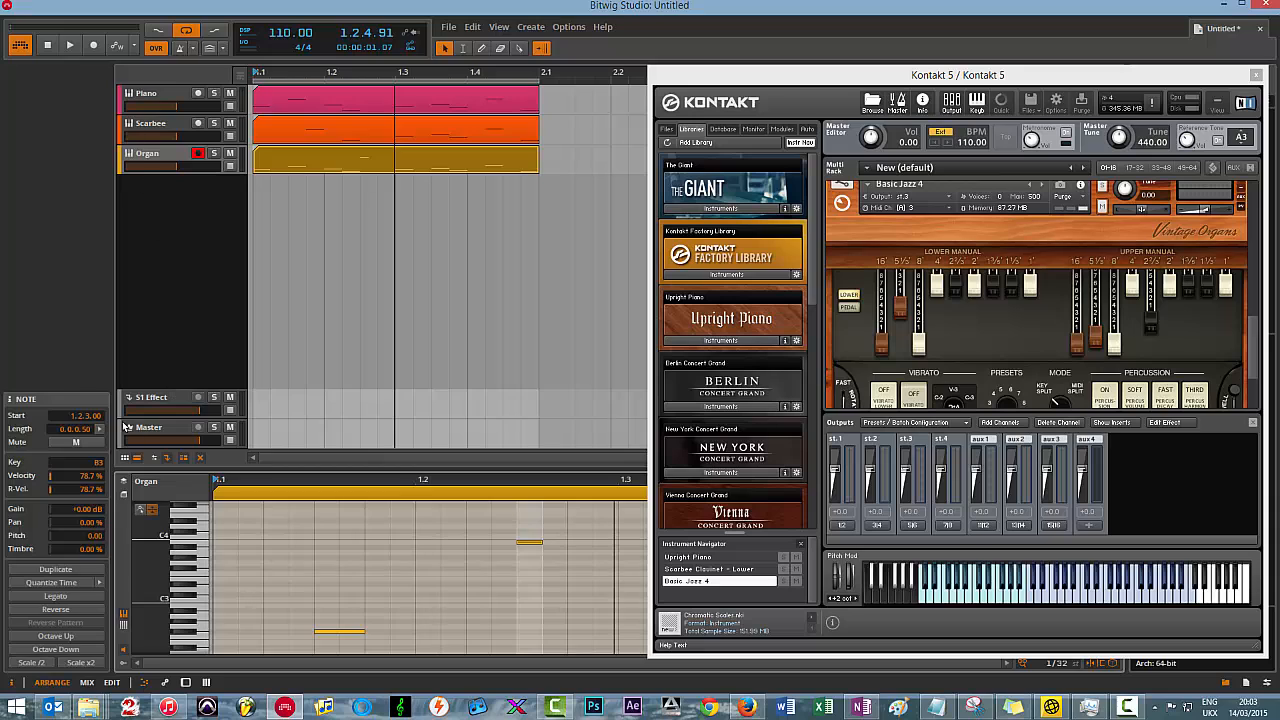
- Show the Mix view with the Kontakt window closed and the Piano track's output channels collapsed
left_click(95, 682)
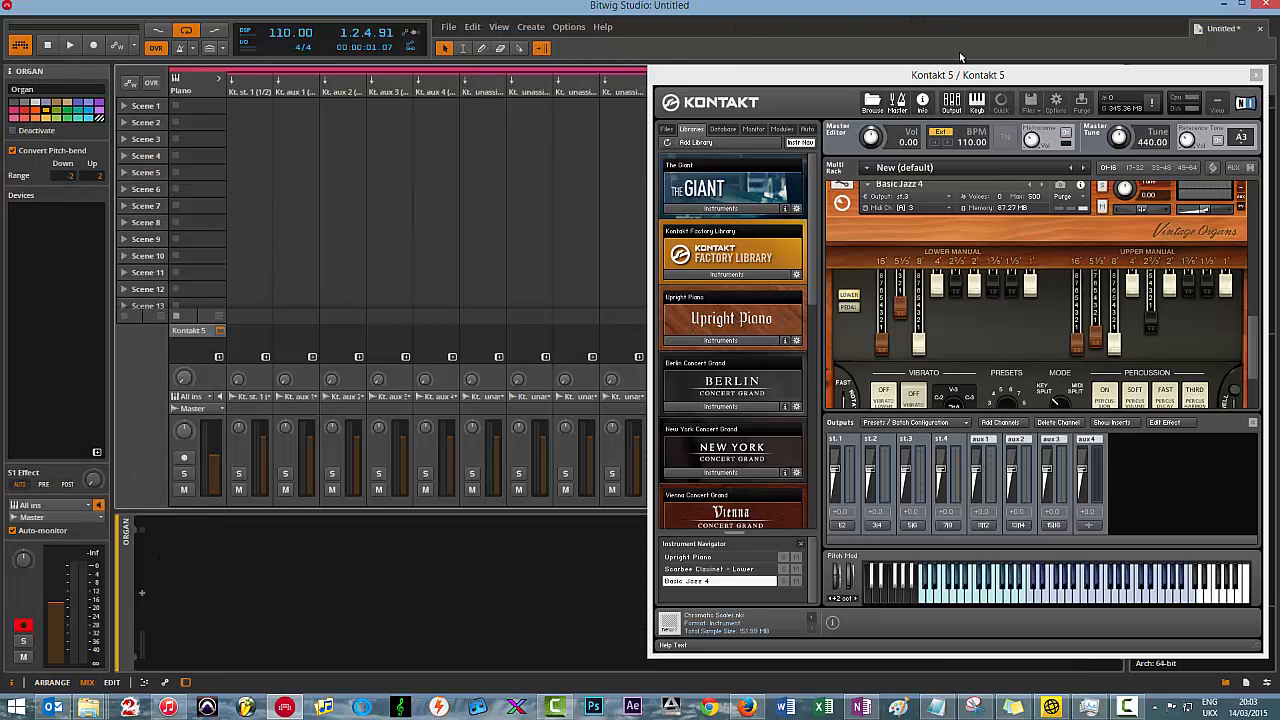
left_click(980, 80)
left_click(651, 36)
left_click(1257, 75)
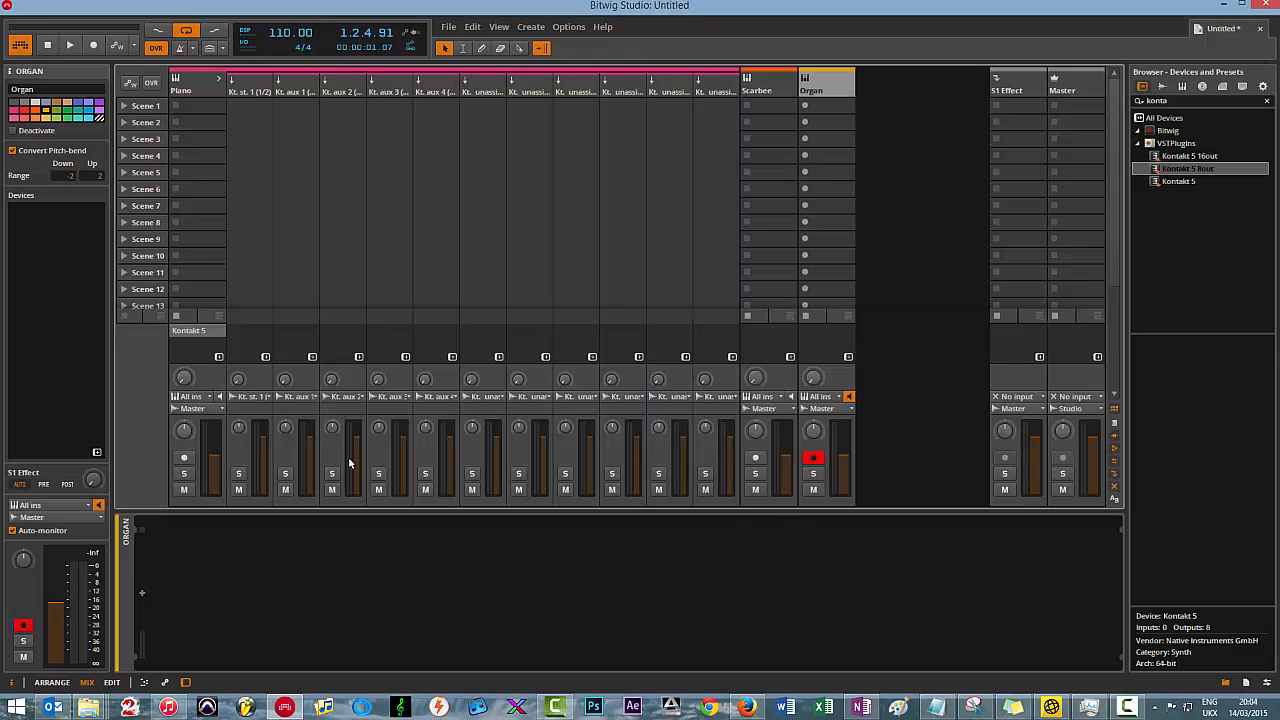
left_click(220, 84)
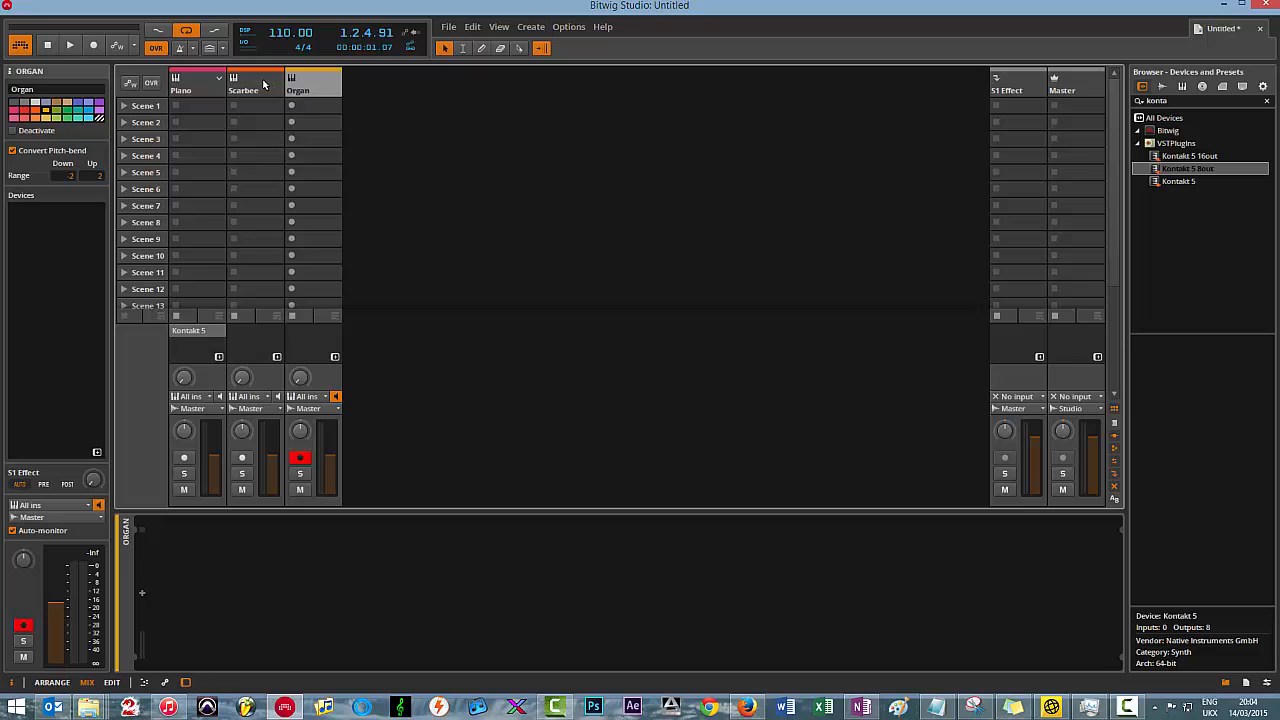
- Route the Scarbee track's notes to the Kontakt 5 plug-in on the Piano track, on channel 2
left_click(263, 84)
left_click(270, 410)
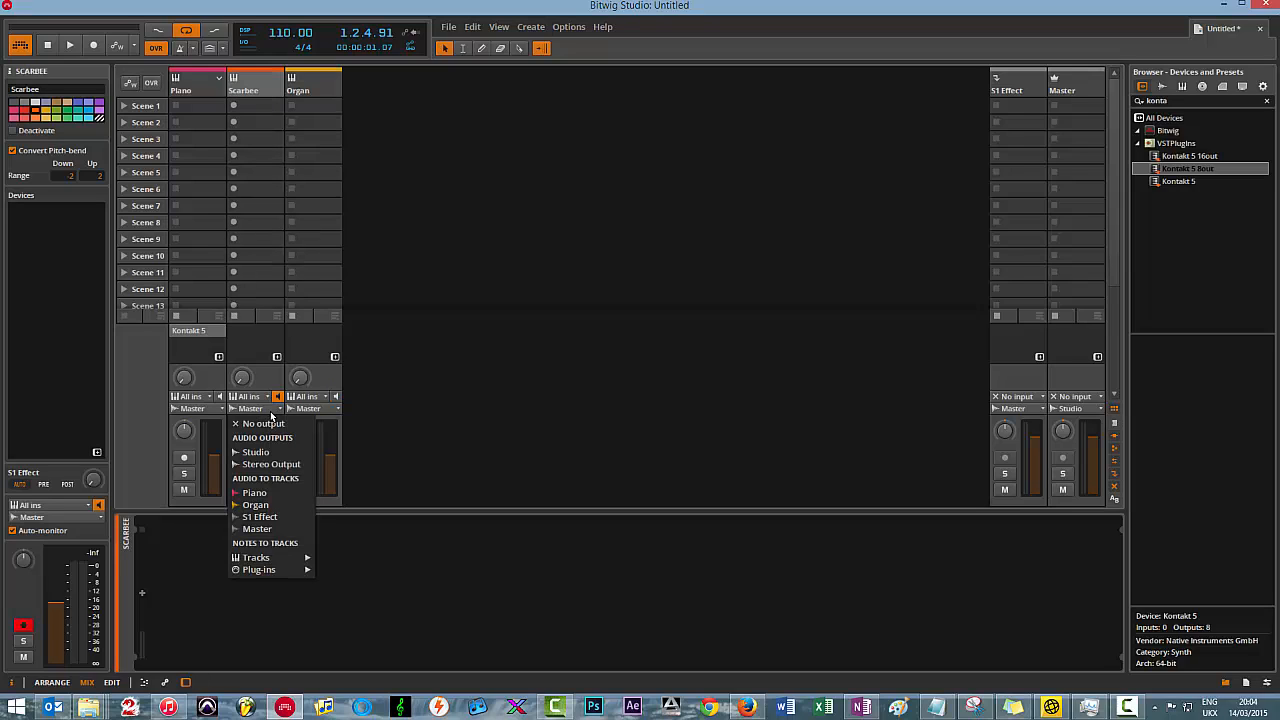
mouse_move(277, 570)
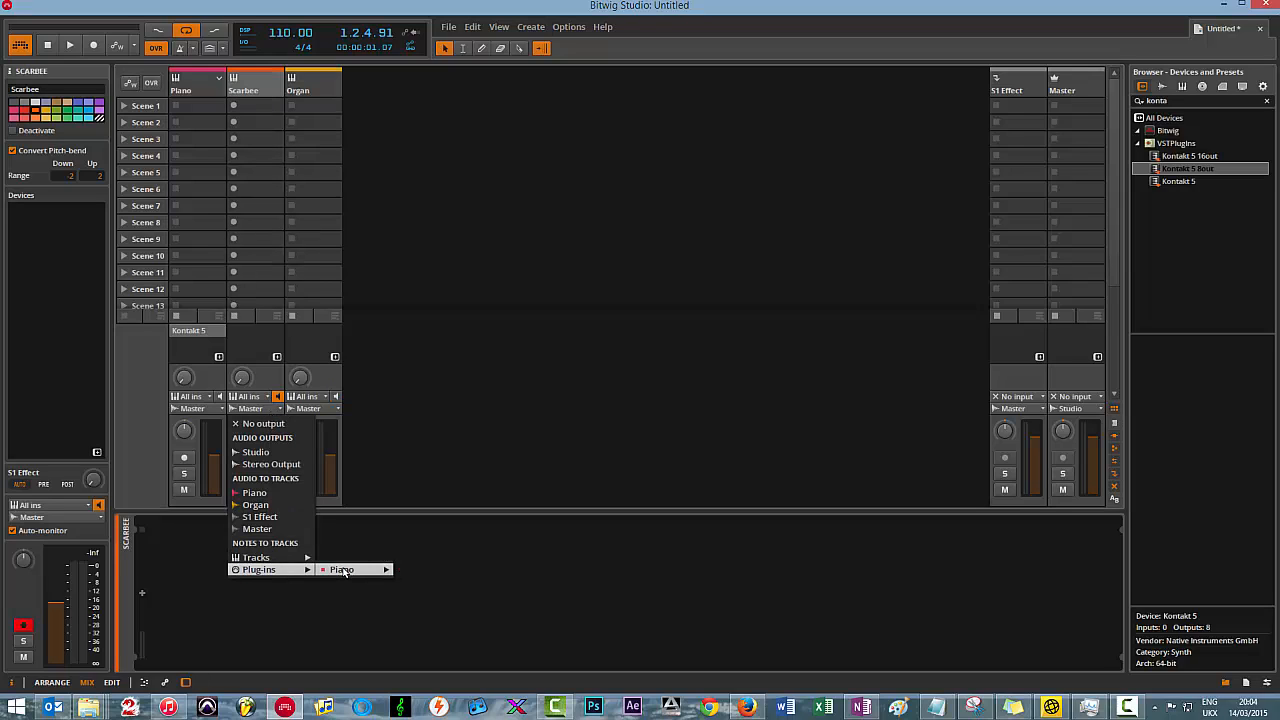
mouse_move(345, 570)
left_click(420, 570)
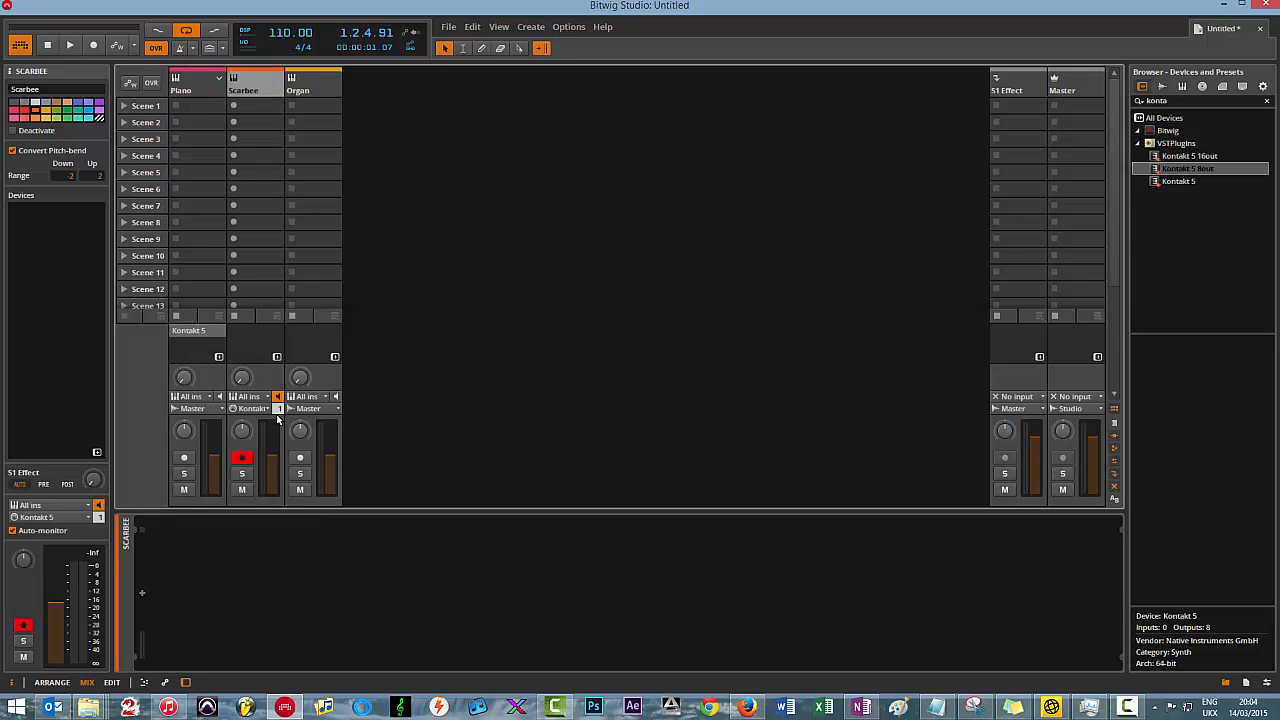
- Route the Organ track's notes to the Kontakt 5 plug-in on the Piano track, on channel 3
left_click(311, 409)
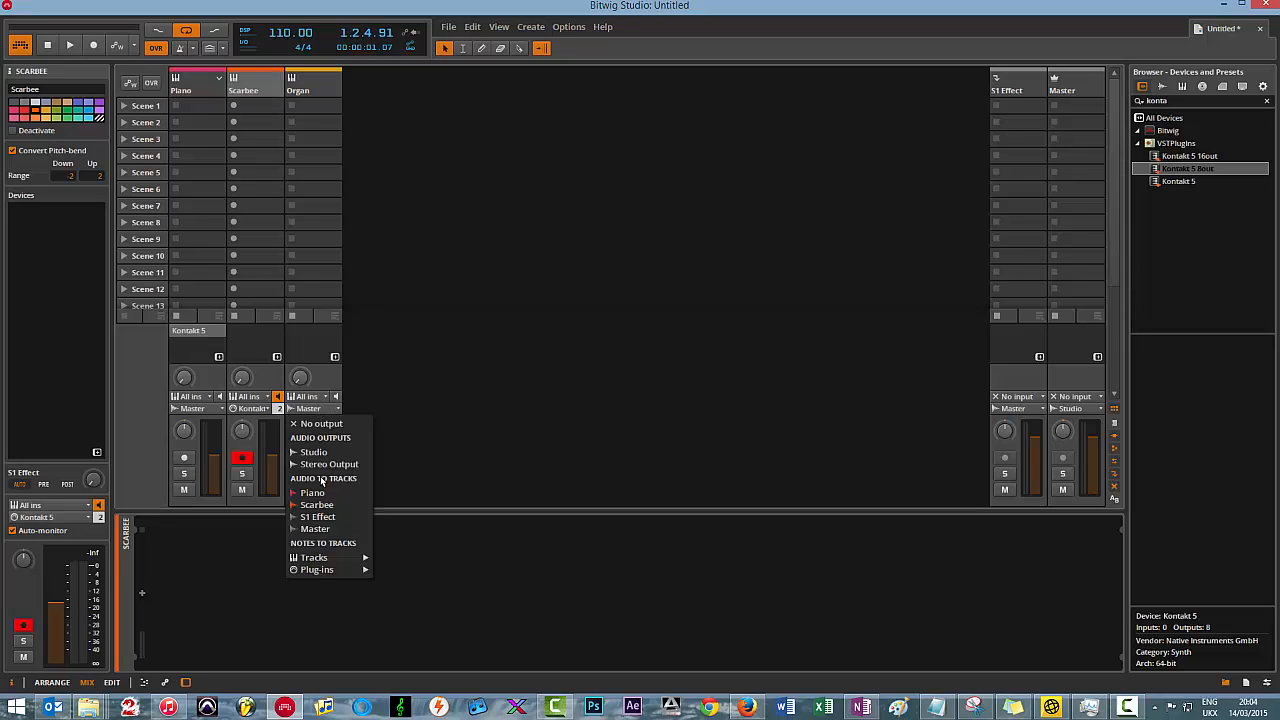
mouse_move(328, 570)
mouse_move(420, 570)
left_click(466, 570)
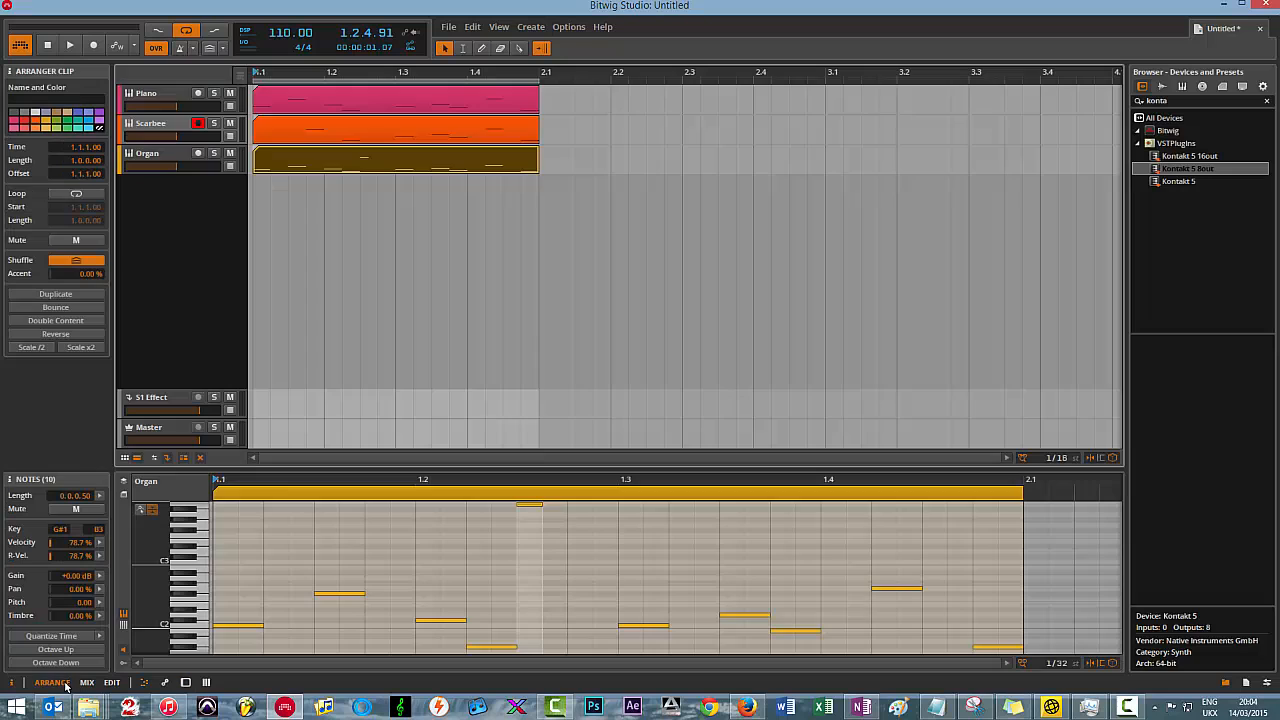
- Play the Piano, Scarbee and Organ clips from the Arrange view to check the routing, then stop playback
left_click(62, 682)
key("space")
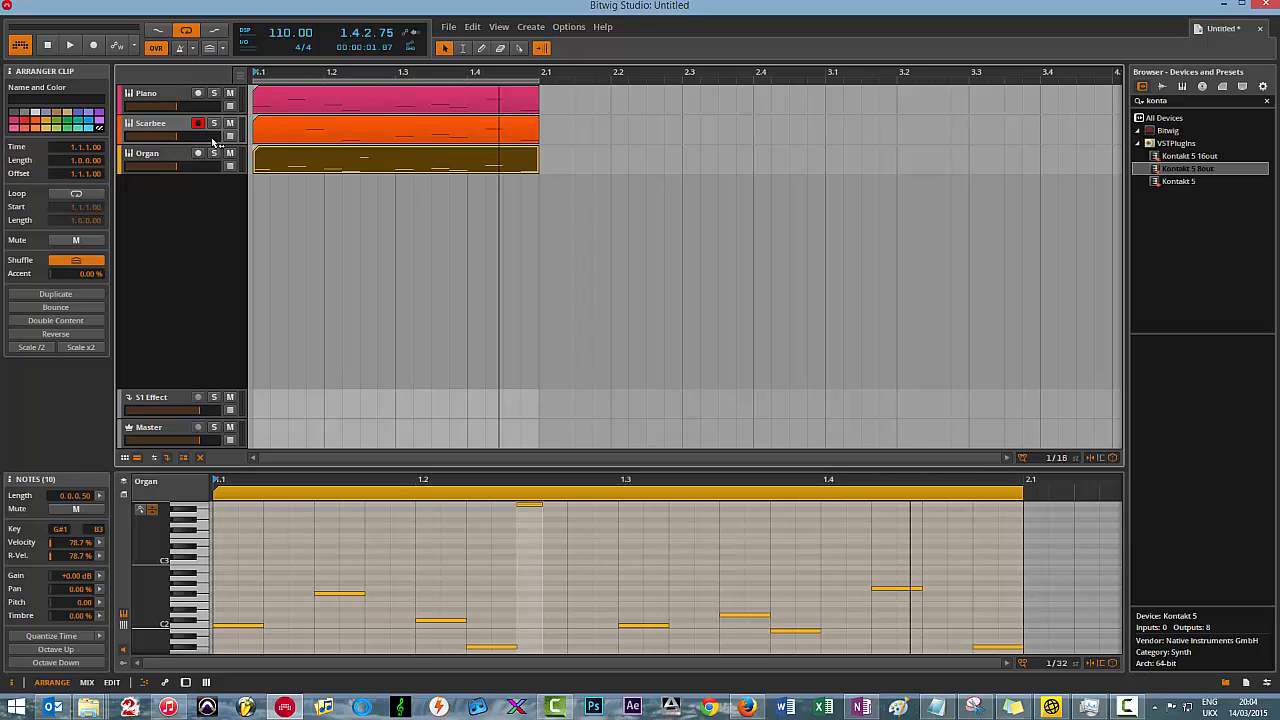
key("space")
key("space")
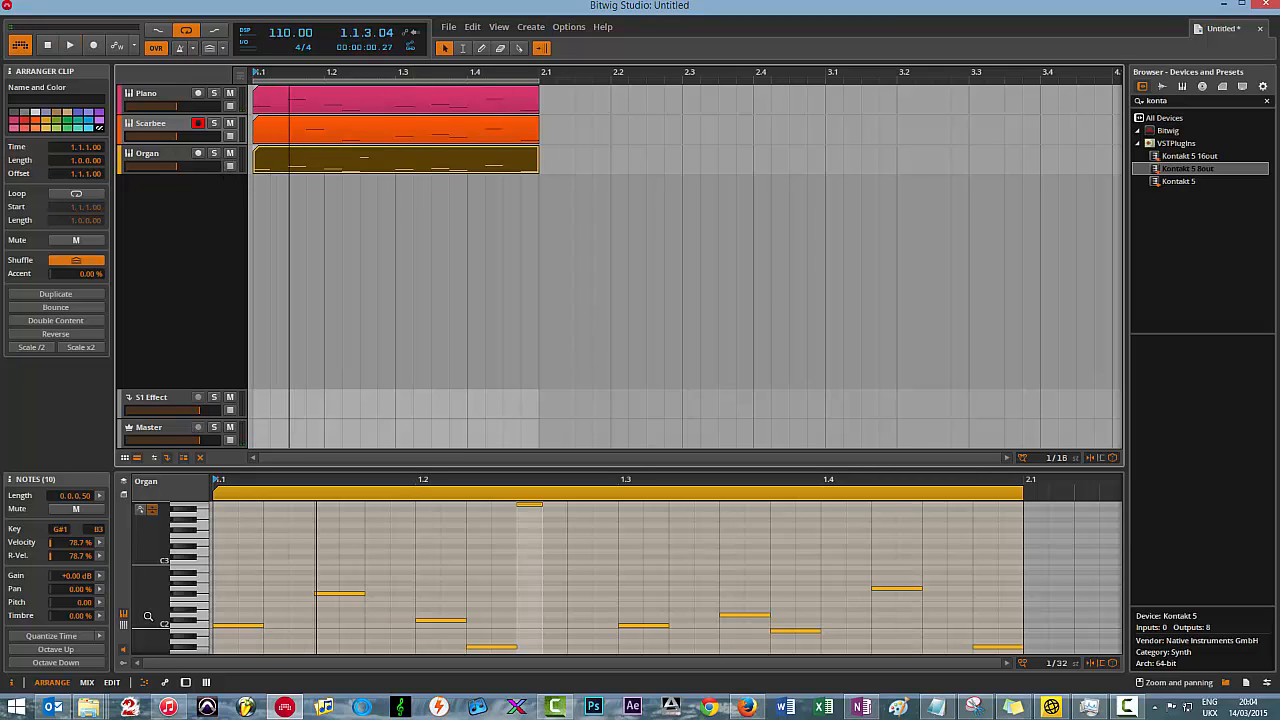
- Show the Mix view with the Piano track's Kontakt output channels expanded
left_click(87, 682)
left_click(216, 82)
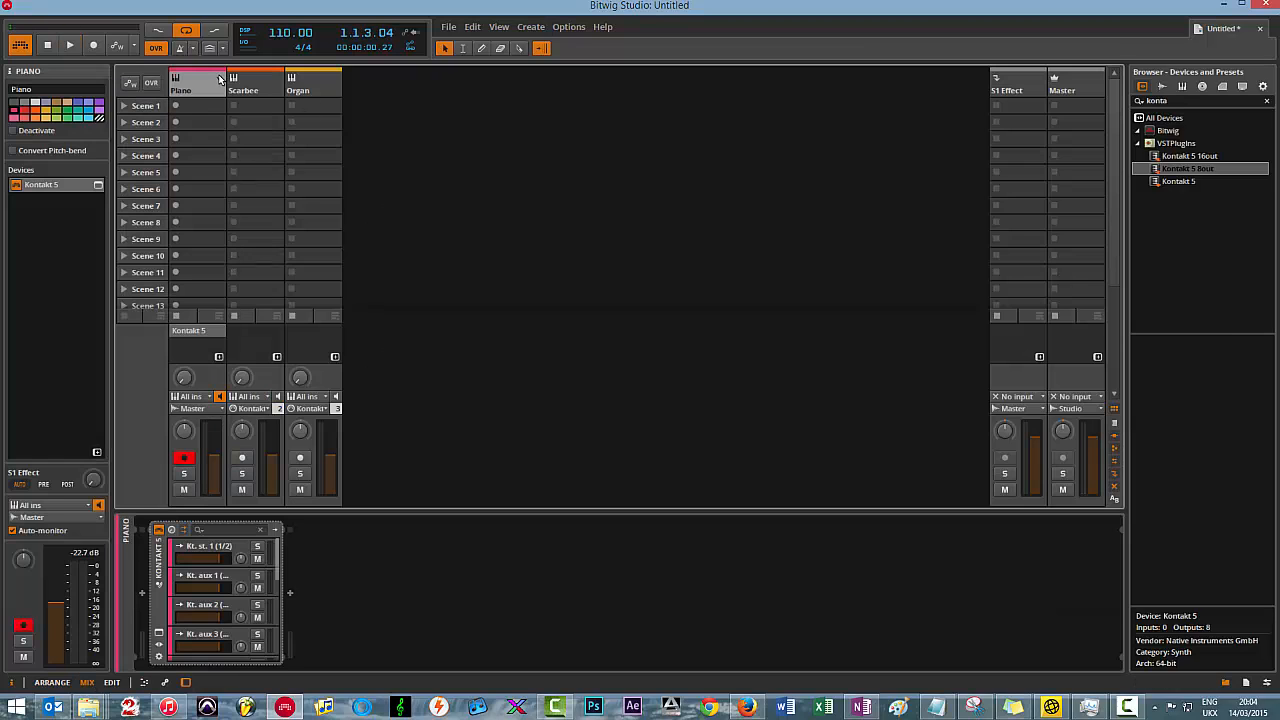
left_click(220, 80)
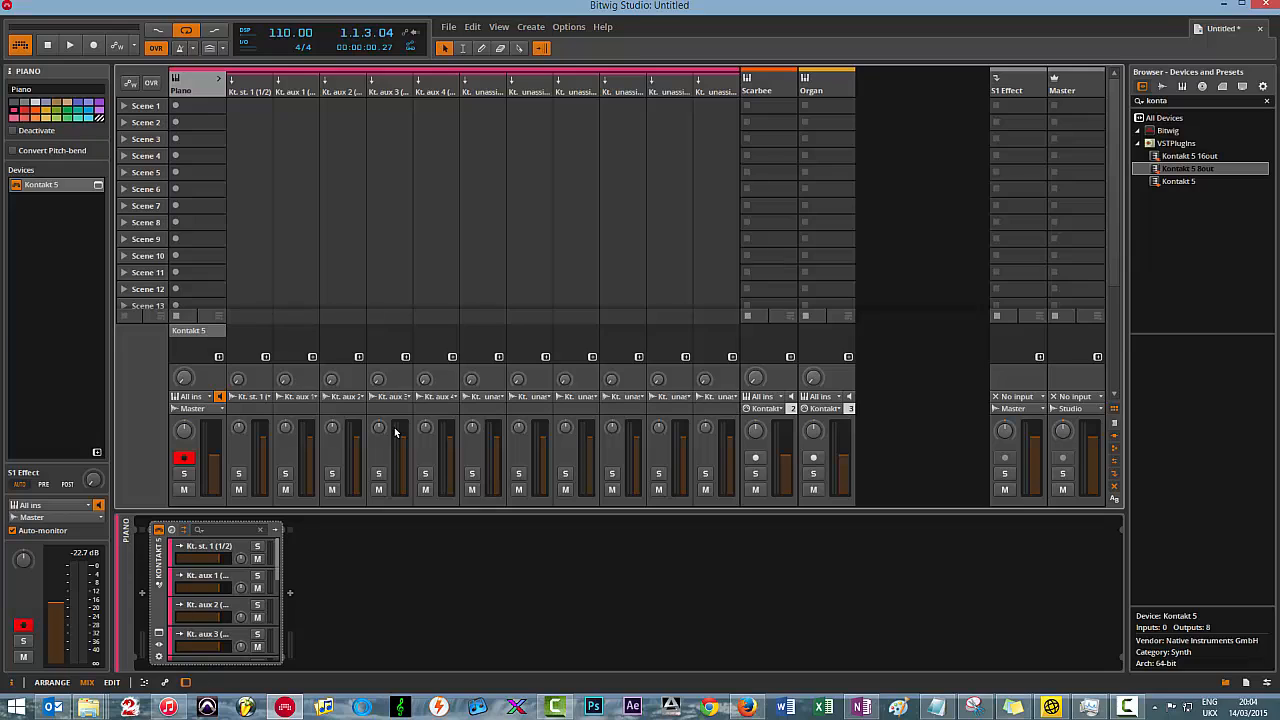
- Play the clips and pan the Kt. aux 2 channel to the left and the Kt. aux 1 channel to the right
key("space")
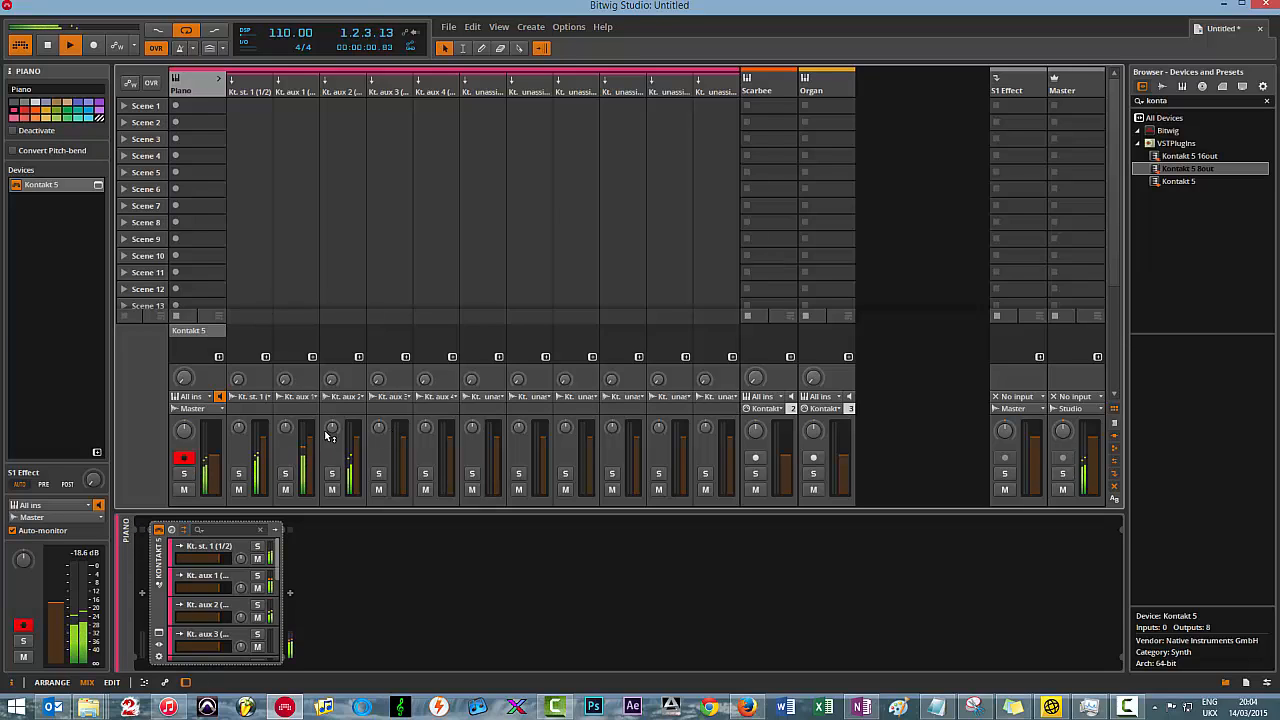
mouse_move(336, 384)
left_mouse_down()
mouse_move(336, 365)
mouse_move(336, 392)
left_mouse_up()
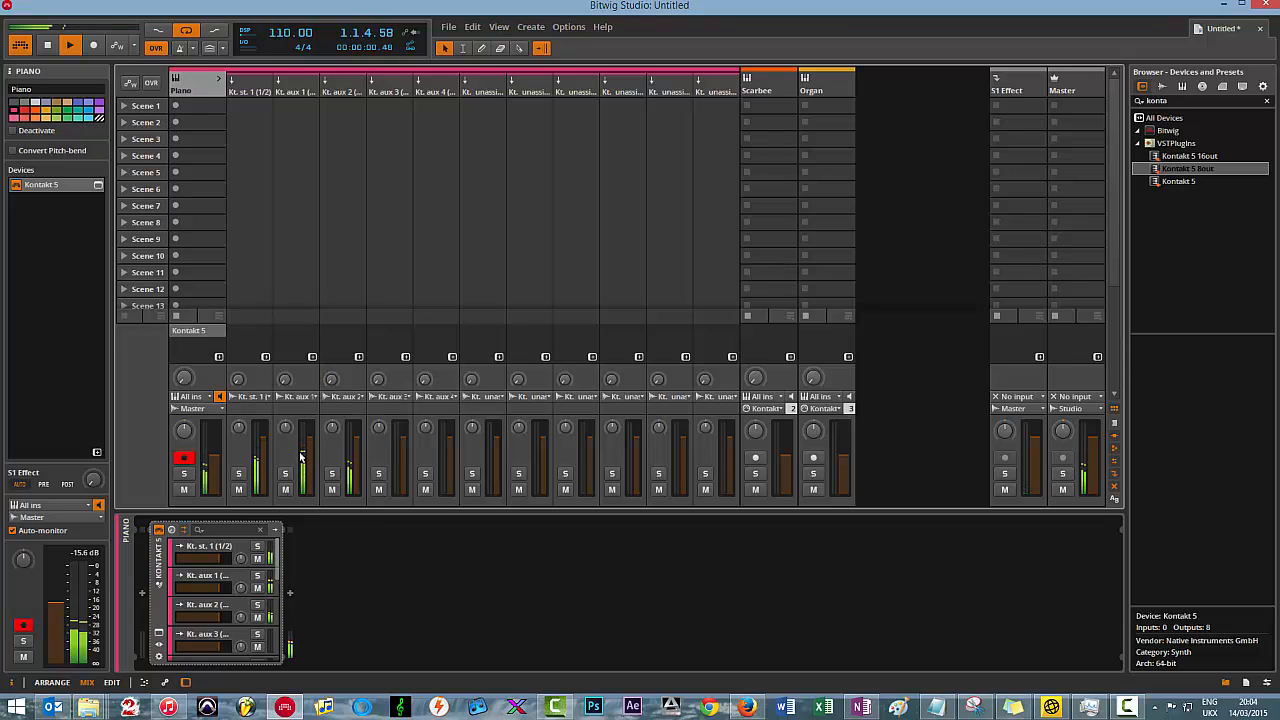
left_click_drag(289, 430, 289, 404)
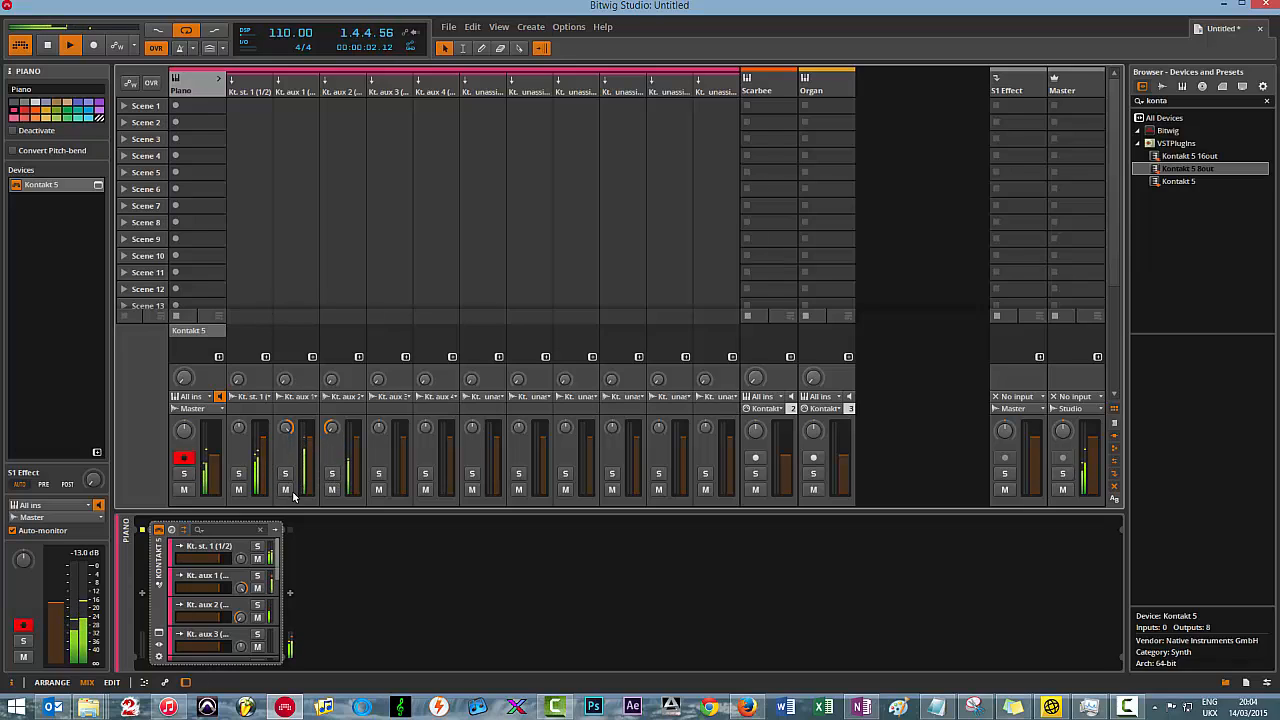
- Mute and unmute the Kt. aux 1 channel during playback and raise its volume
left_click(289, 491)
left_click(289, 490)
left_click_drag(317, 442, 317, 421)
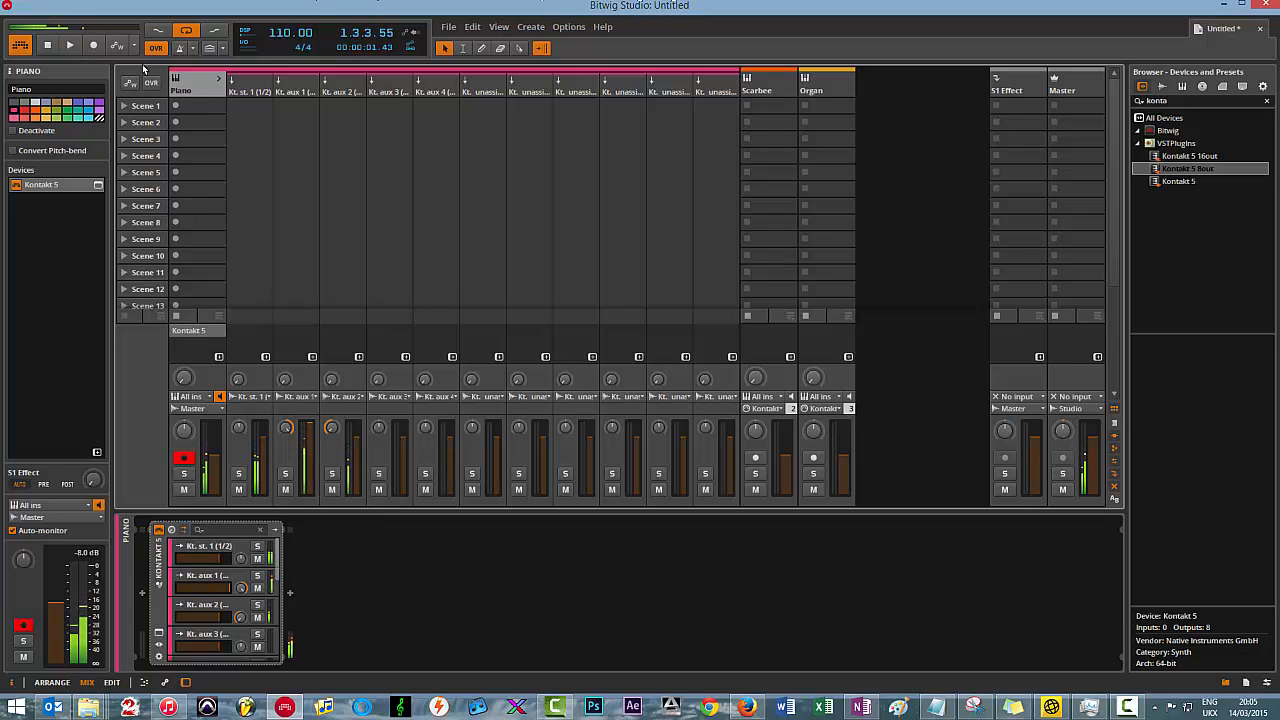